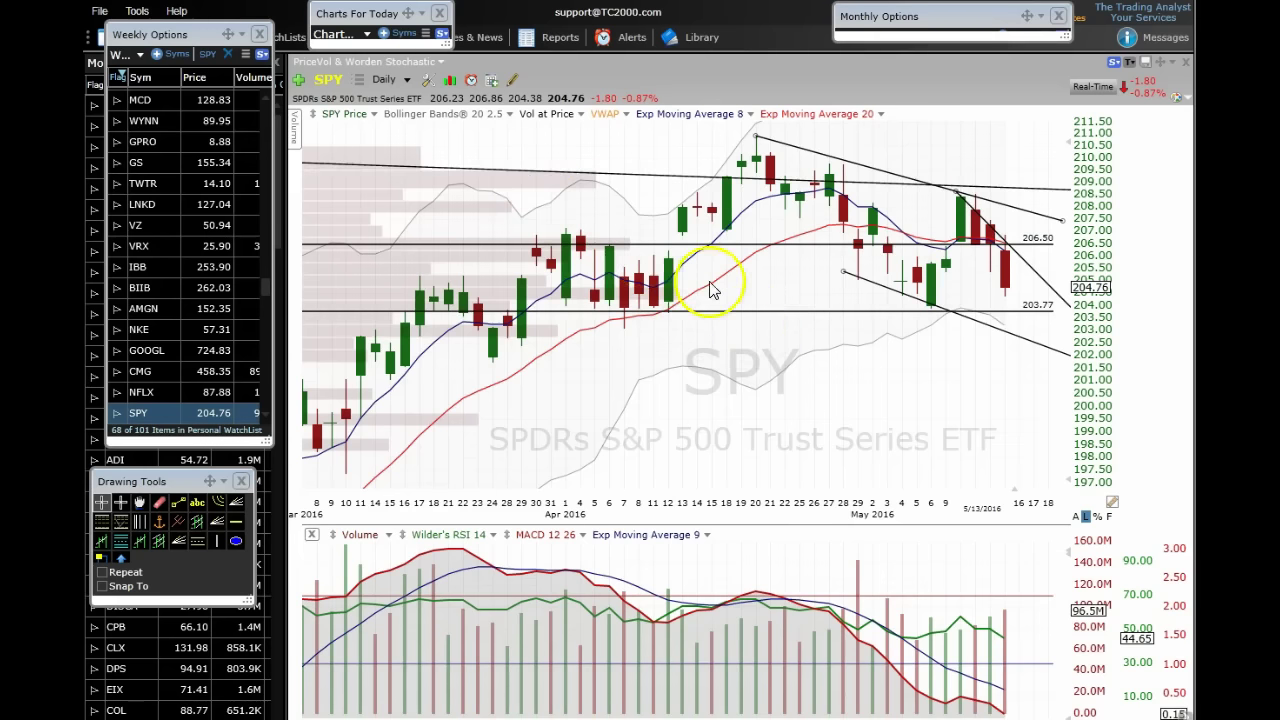
Examine SPY's daily chart, focusing on the descending channel from the April high and the horizontal levels at 206.50 and 203.77.
scroll(768, 292, "down", 2)
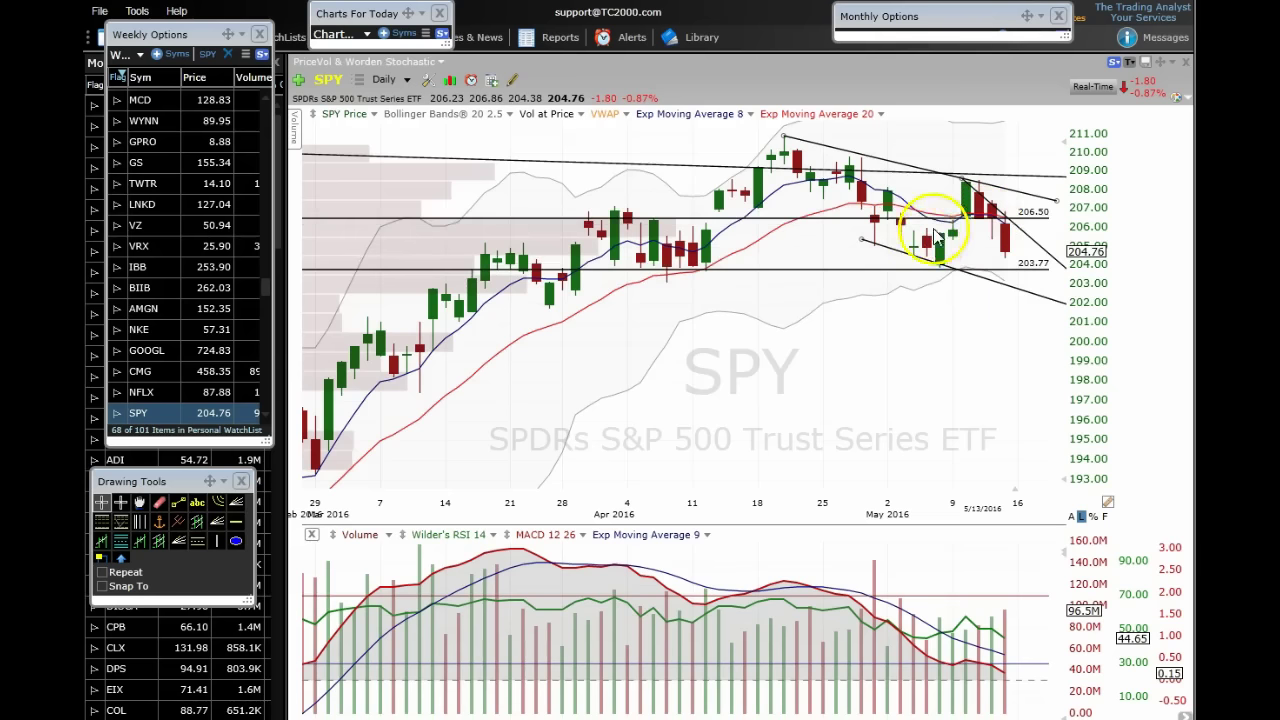
scroll(937, 253, "up", 2)
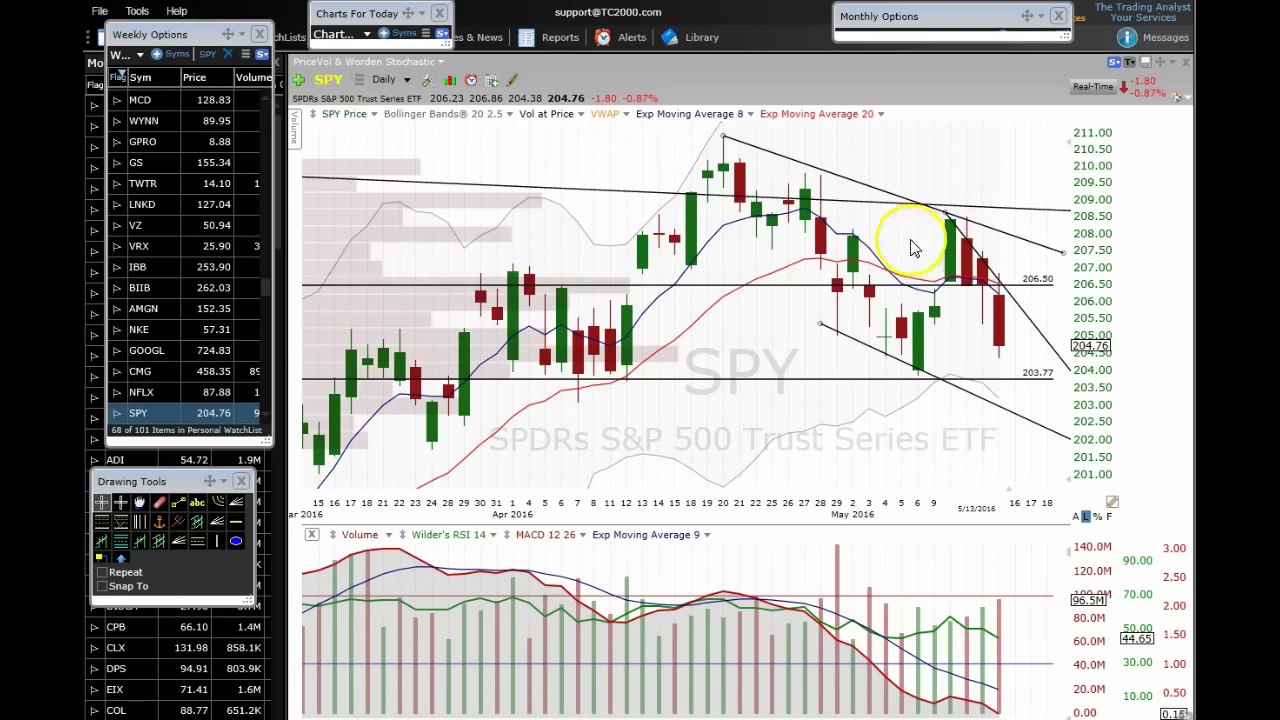
left_click(727, 160)
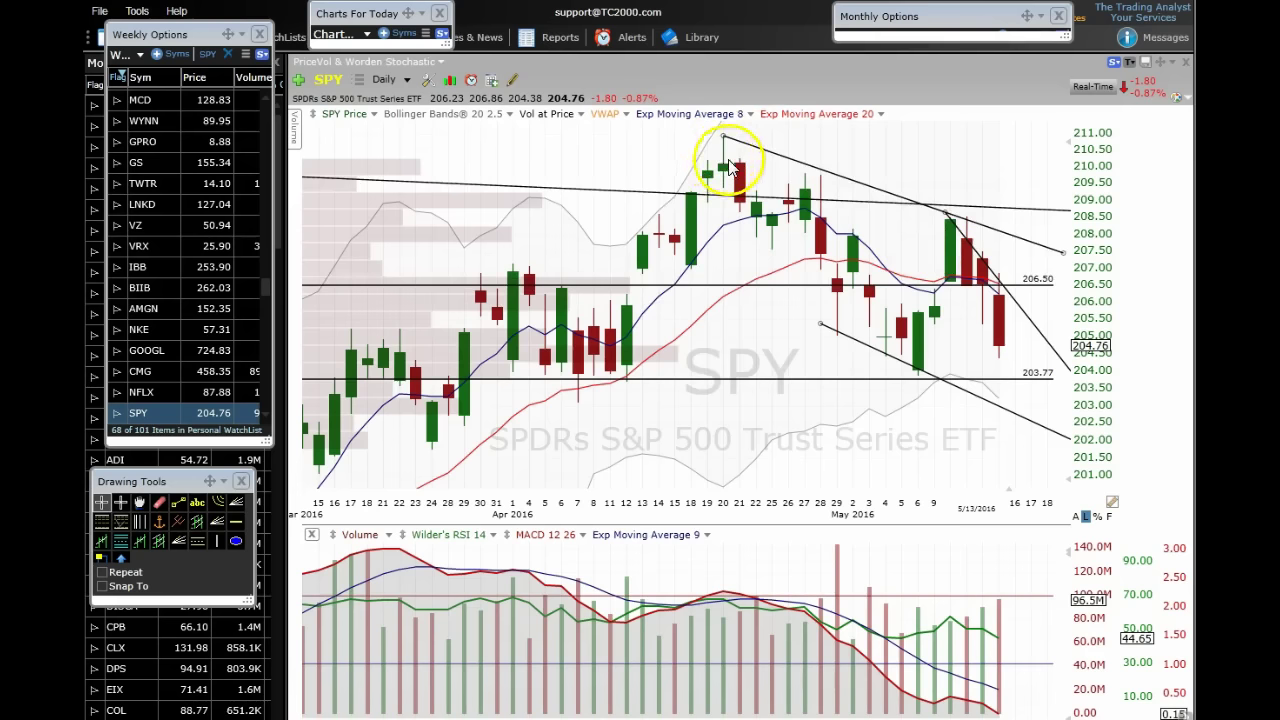
left_click_drag(726, 158, 725, 157)
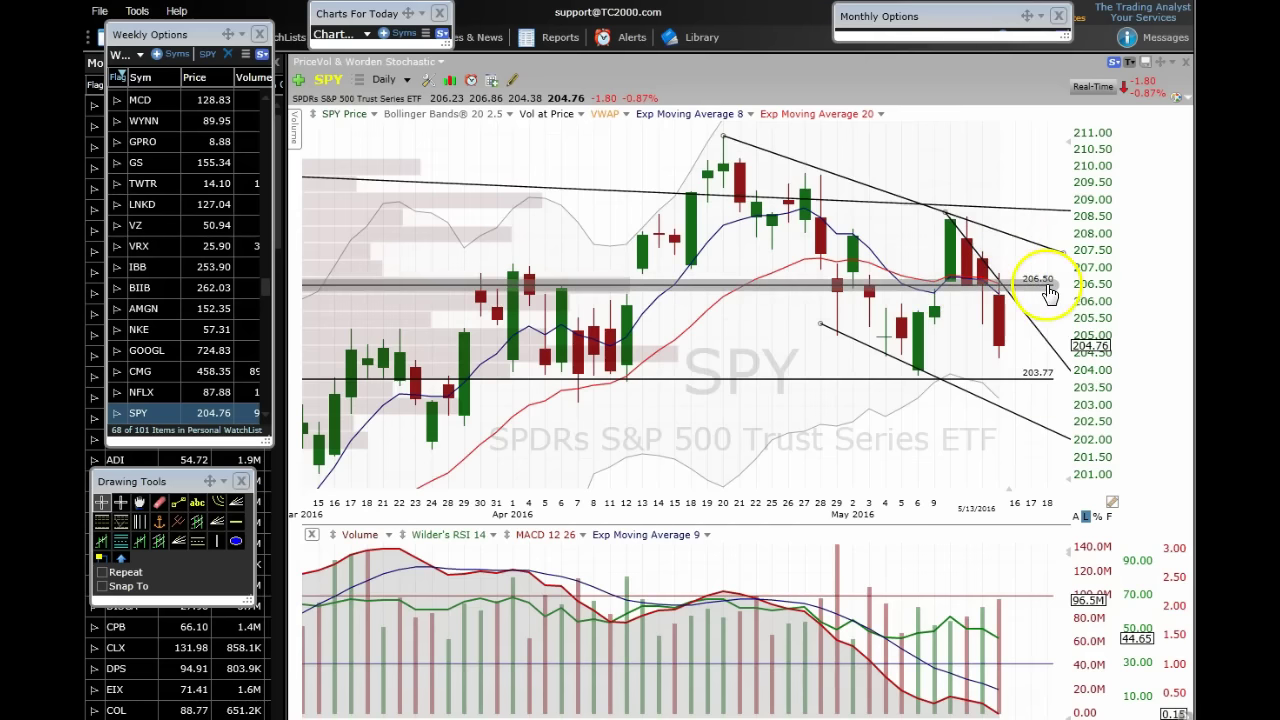
left_click(993, 290)
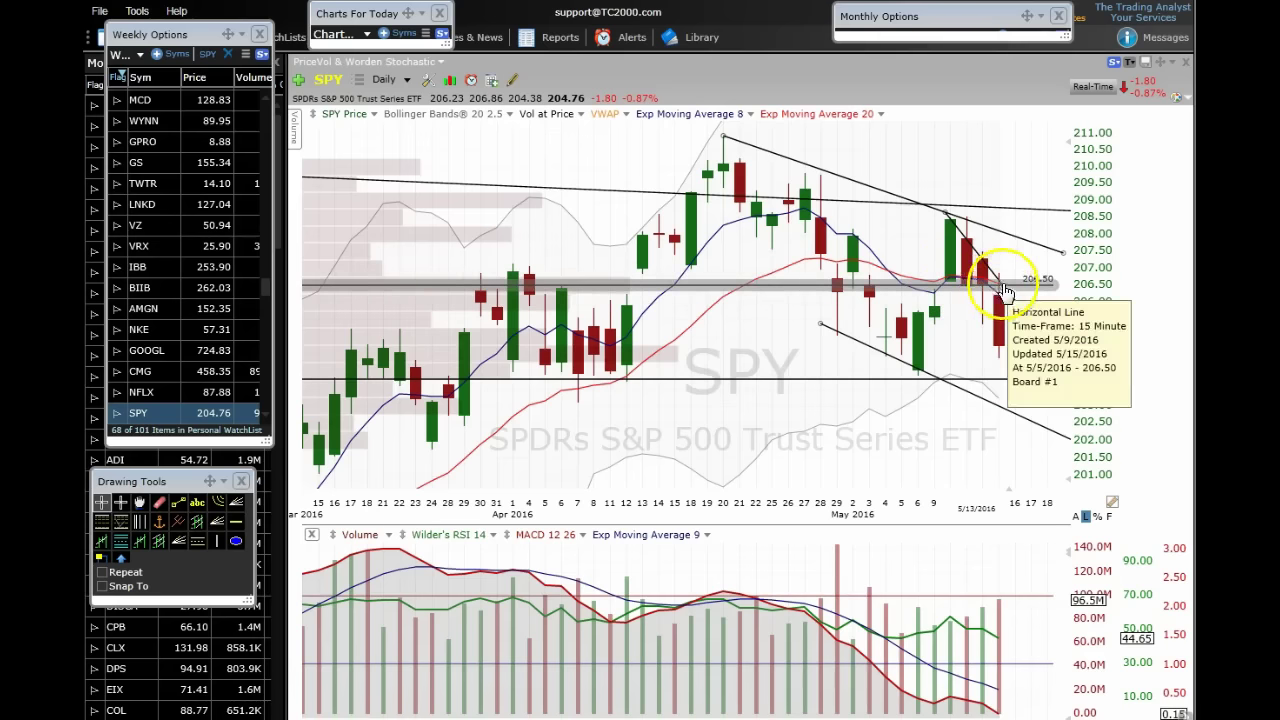
left_click(998, 327)
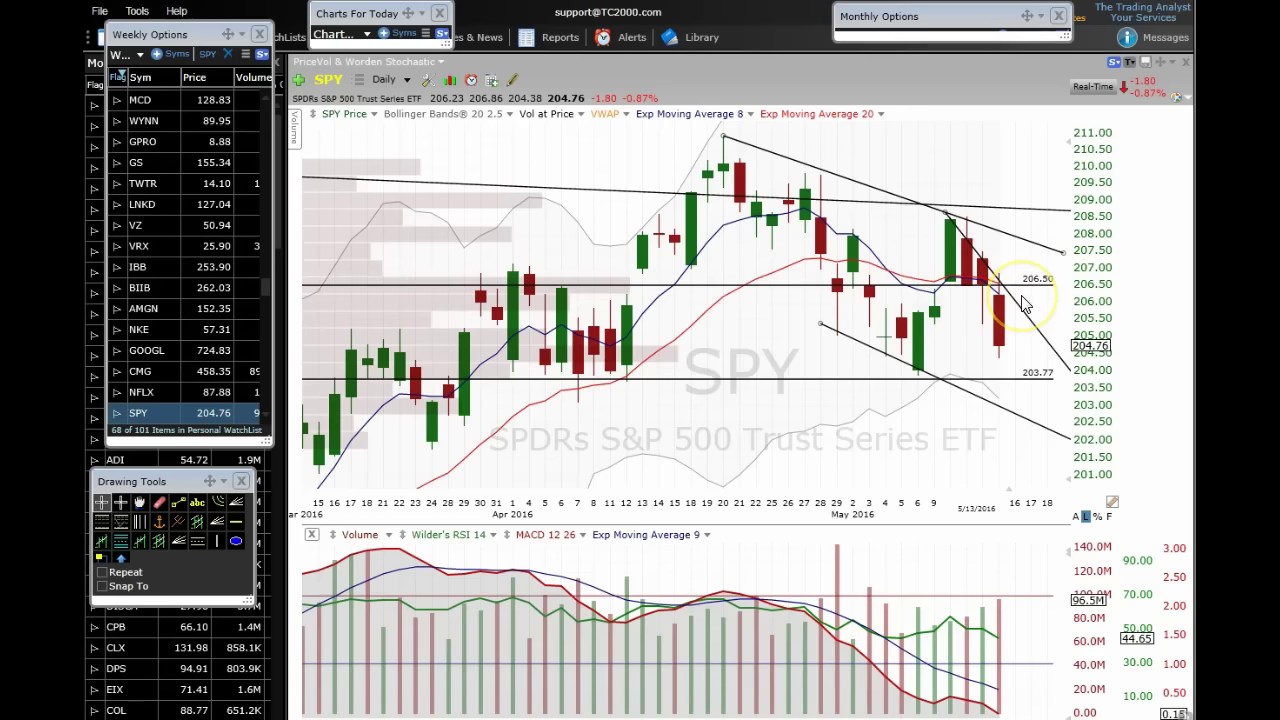
left_click(988, 347)
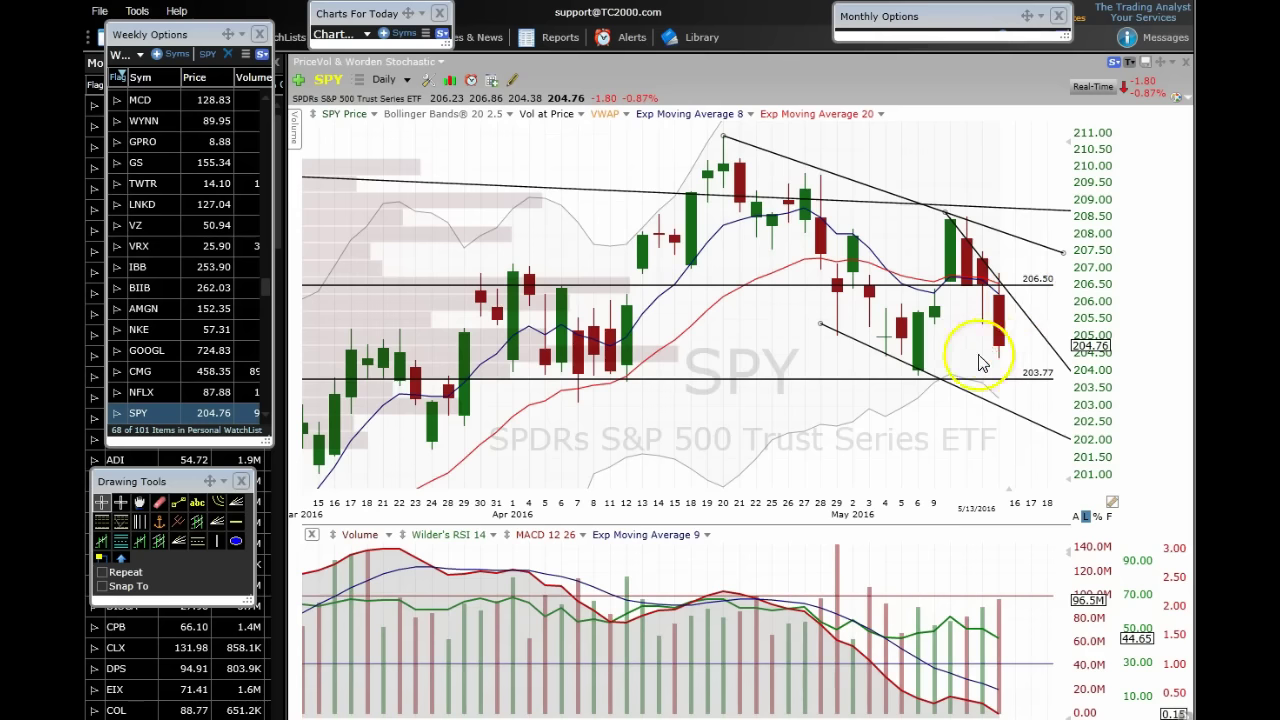
left_click(1017, 388)
mouse_move(1017, 390)
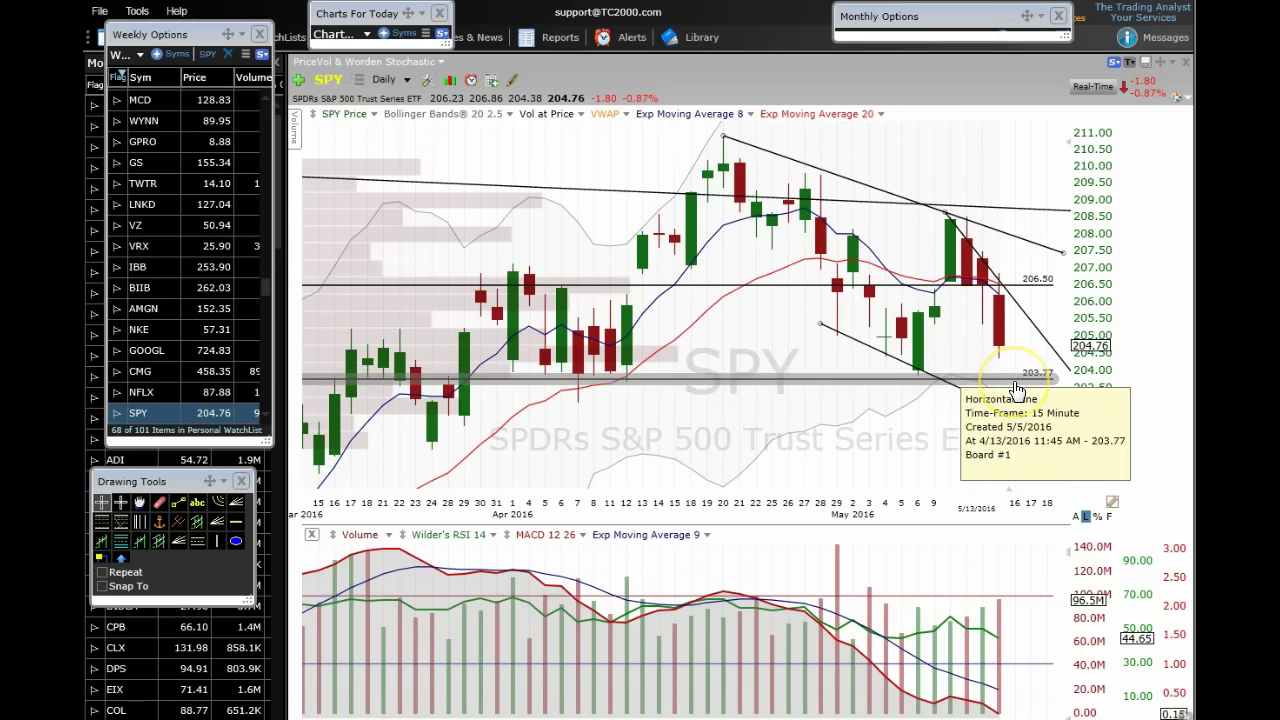
left_click(945, 372)
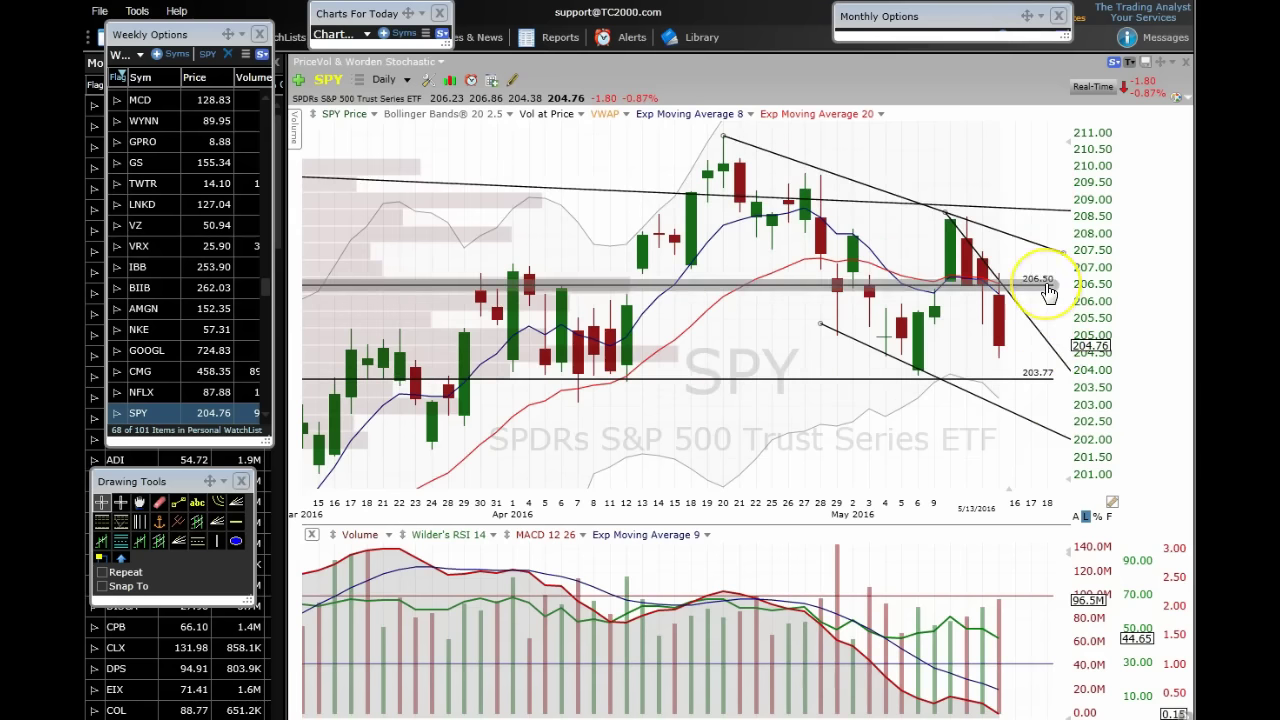
left_click(1015, 390)
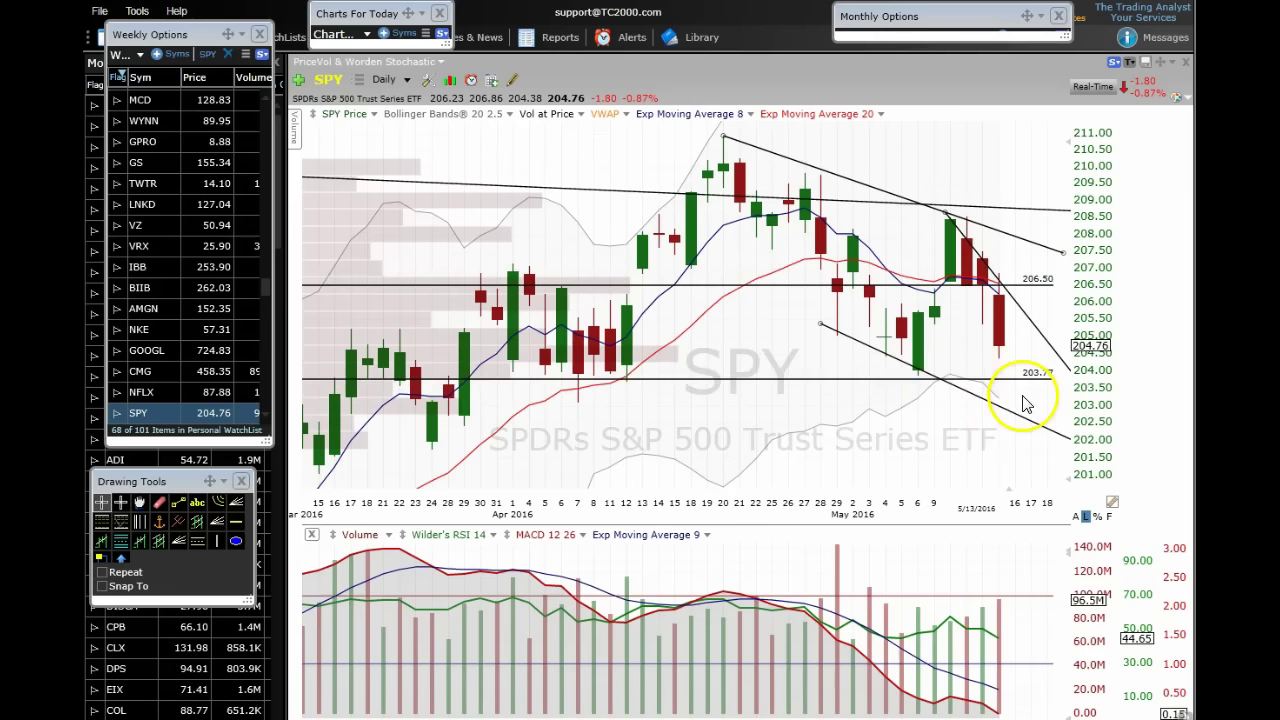
Switch the SPY chart to the 2 Hour time frame and show its history back to mid-March 2016.
left_click(405, 80)
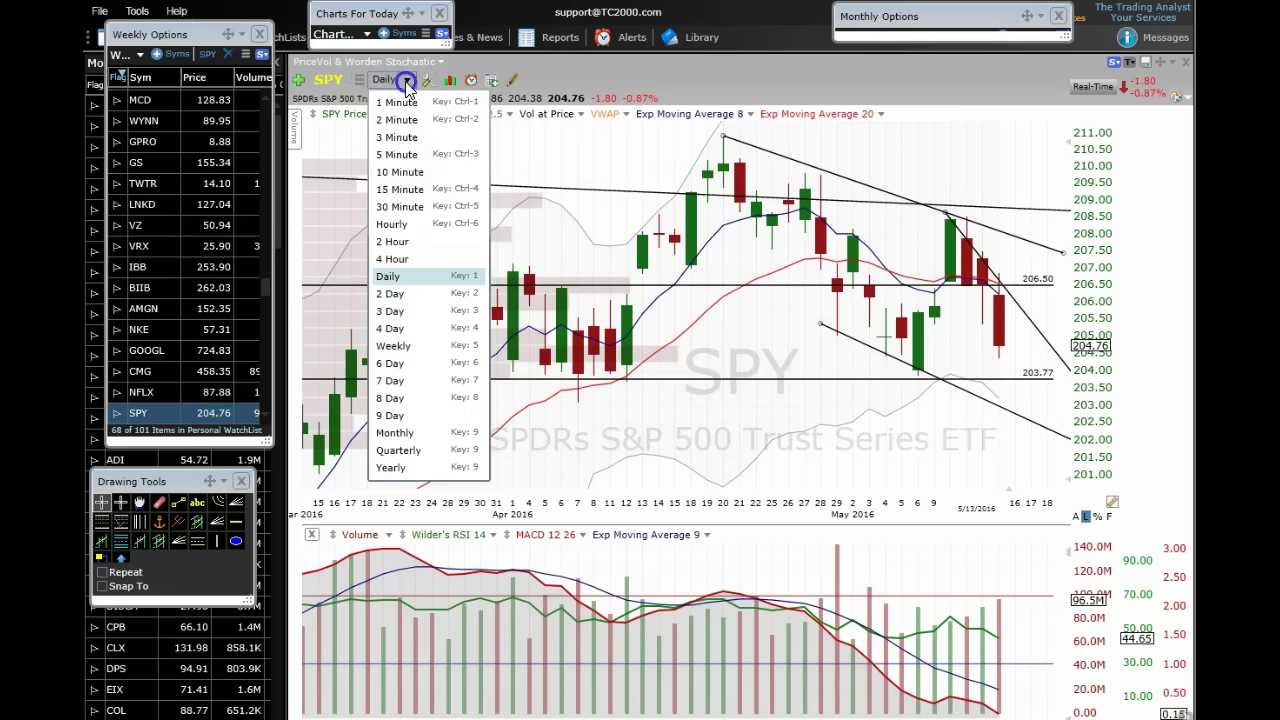
left_click(410, 244)
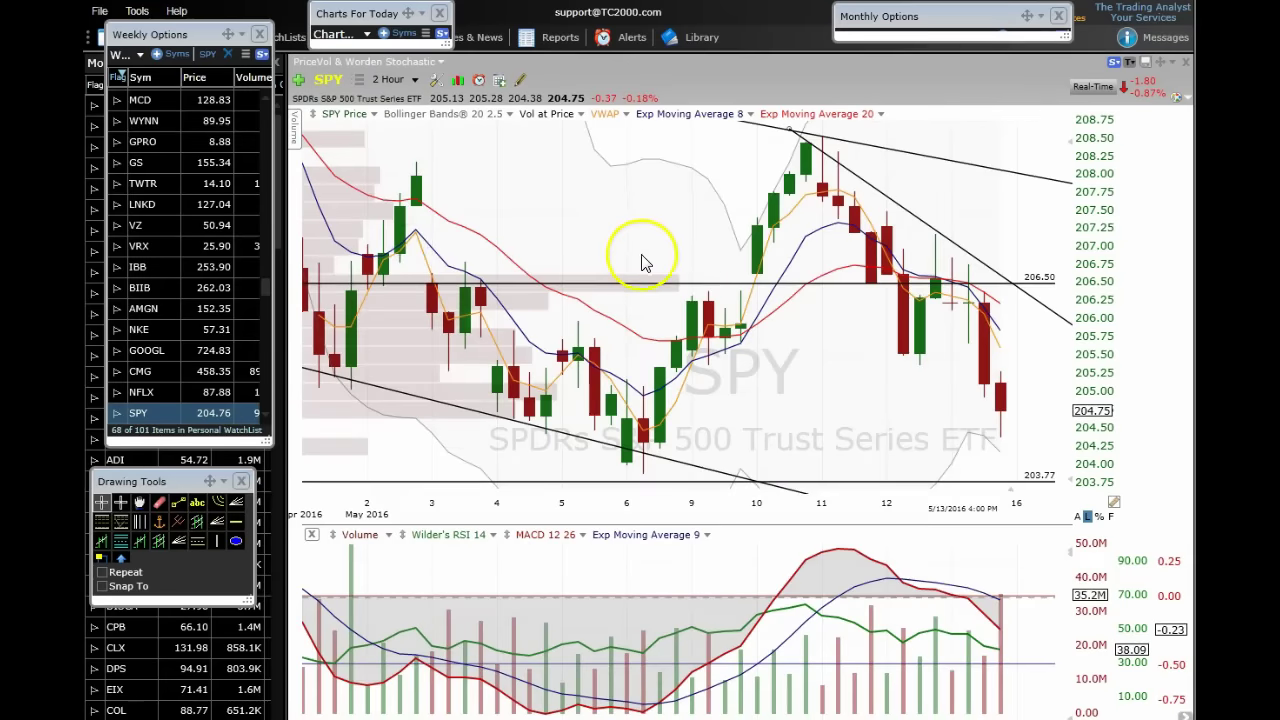
scroll(733, 260, "down", 3)
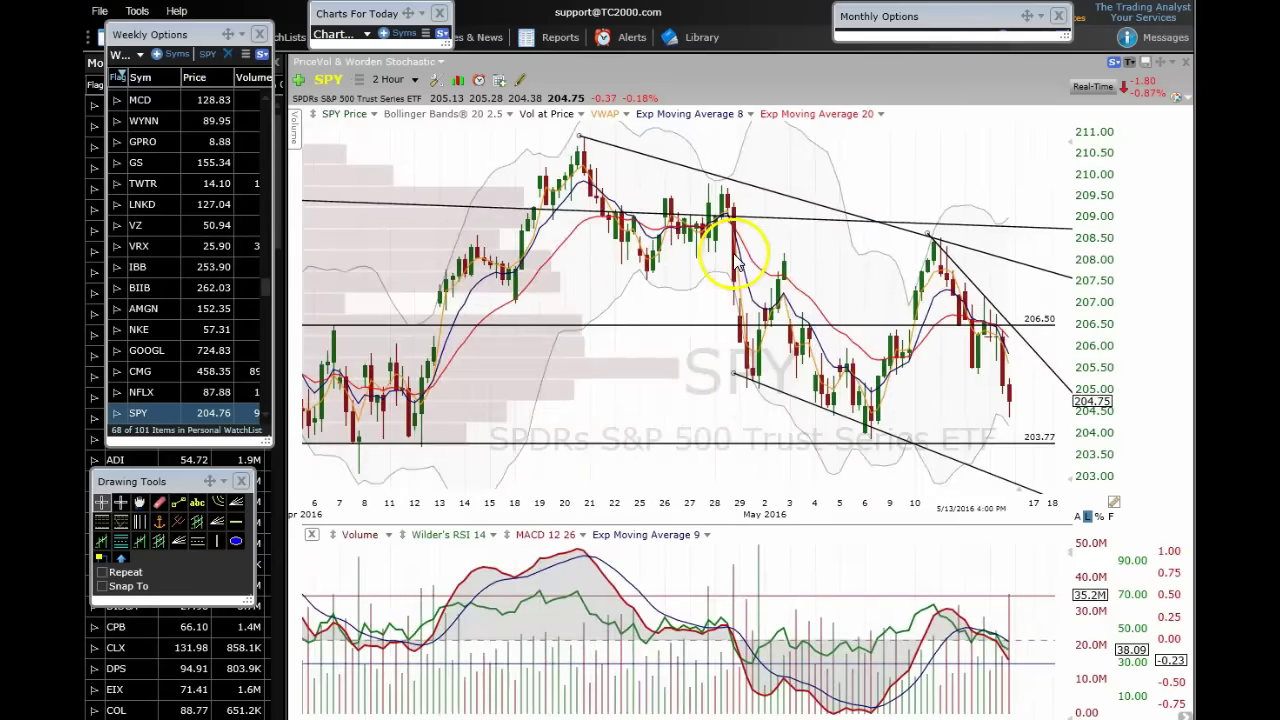
scroll(775, 270, "down", 3)
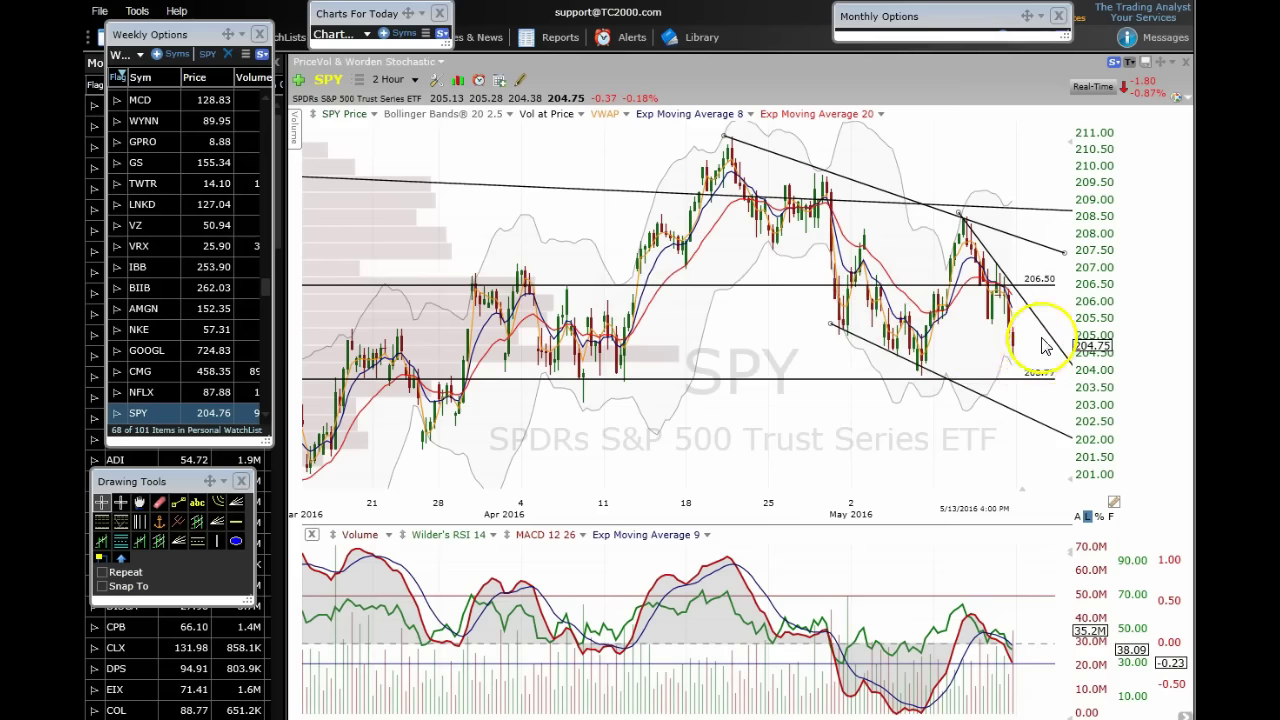
scroll(1035, 360, "down", 1)
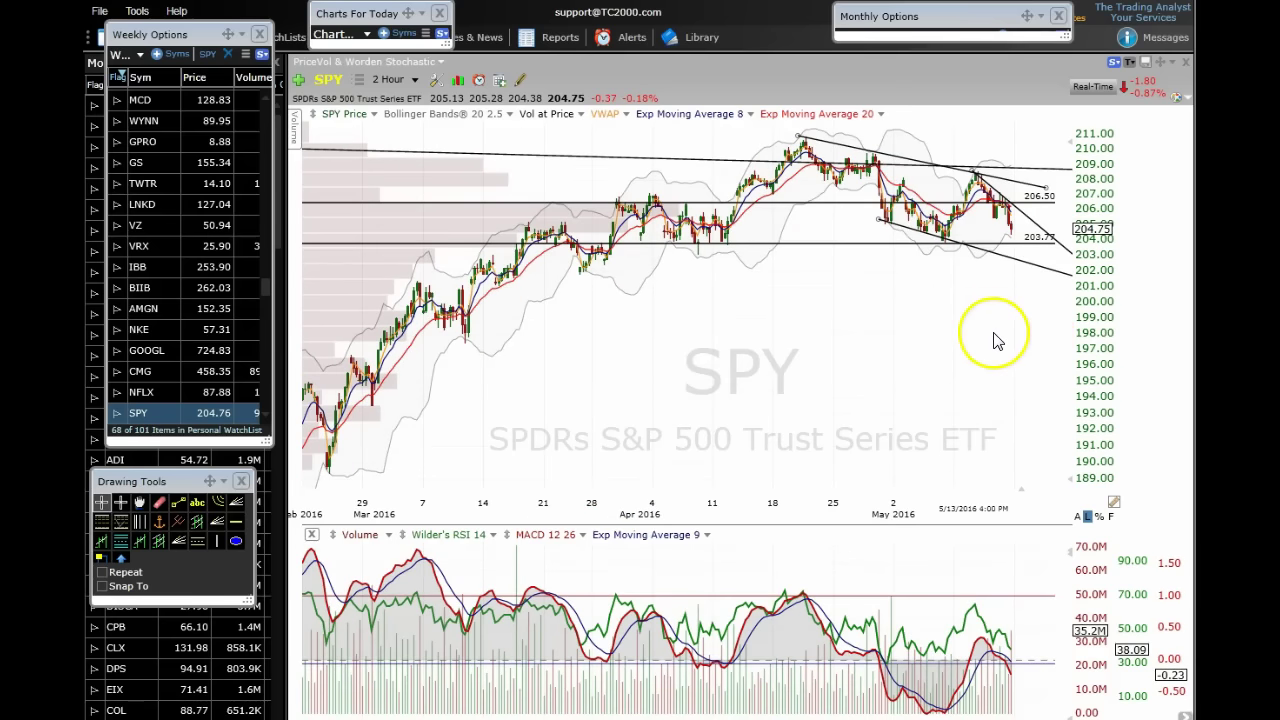
scroll(997, 331, "down", 1)
scroll(997, 331, "up", 1)
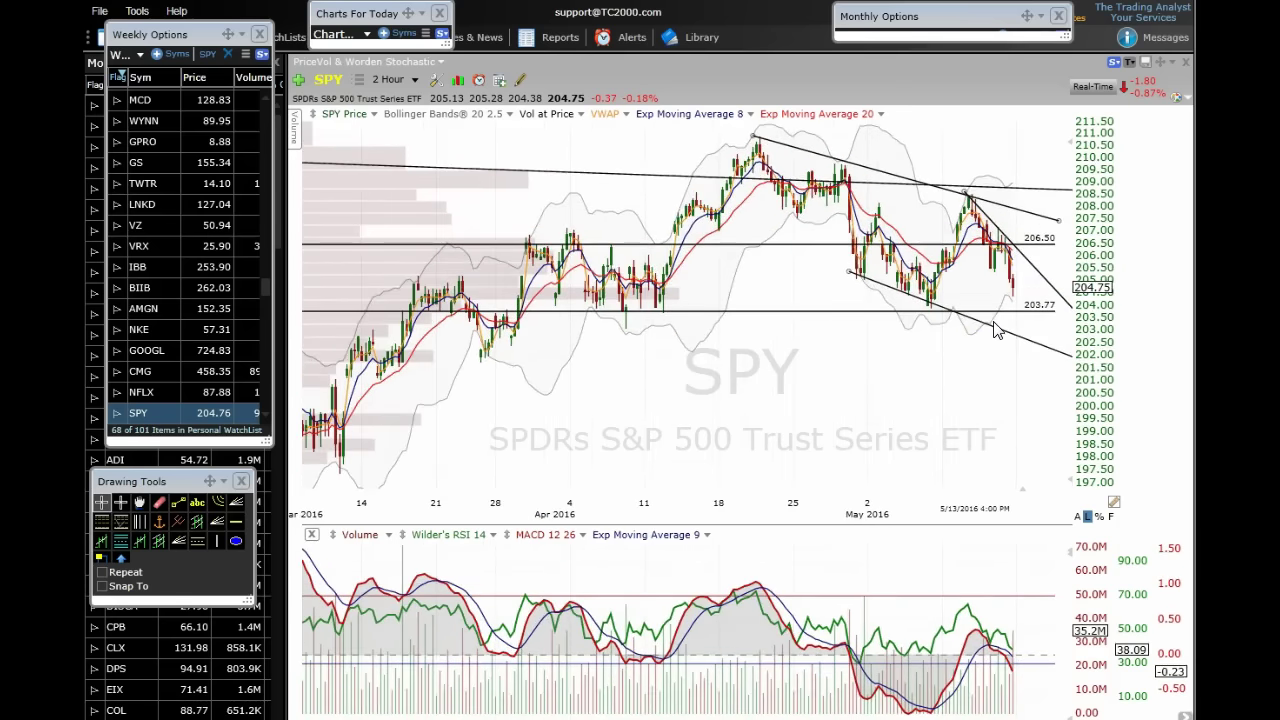
scroll(995, 334, "up", 1)
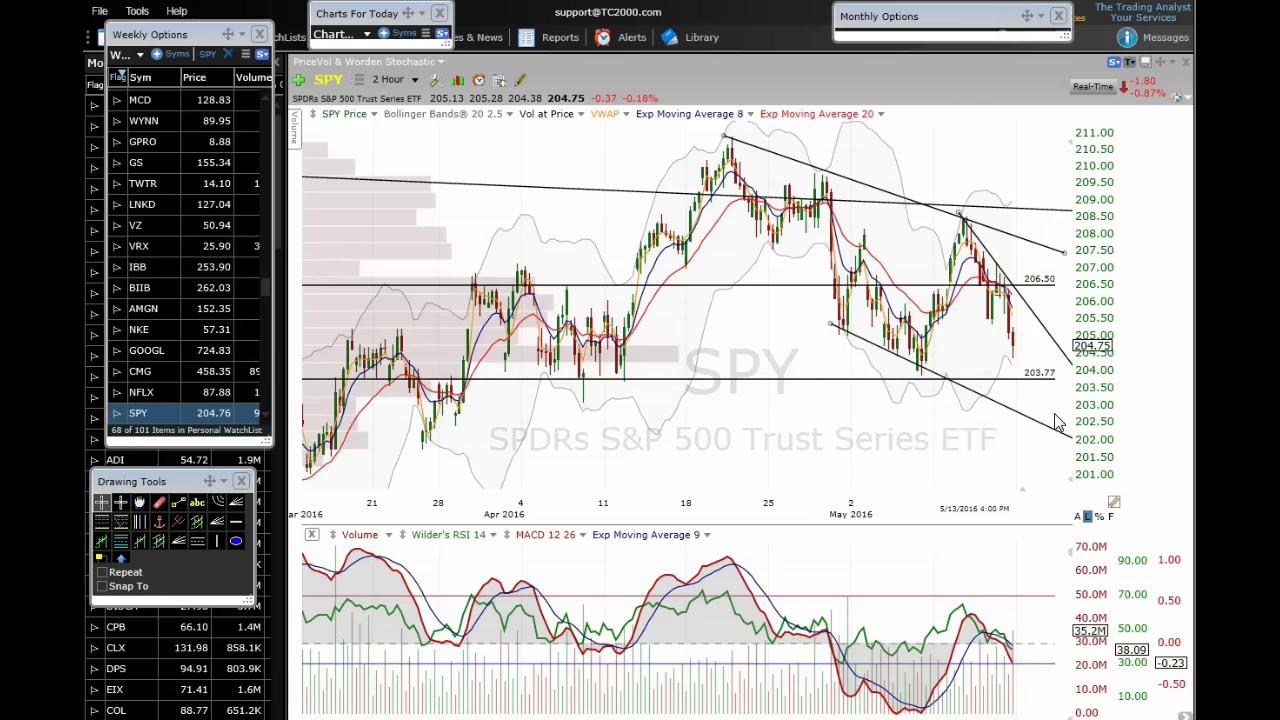
Draw a short descending trend line over SPY's early-May decline, from about 207 down to about 204.5.
left_click_drag(1062, 425, 1080, 366)
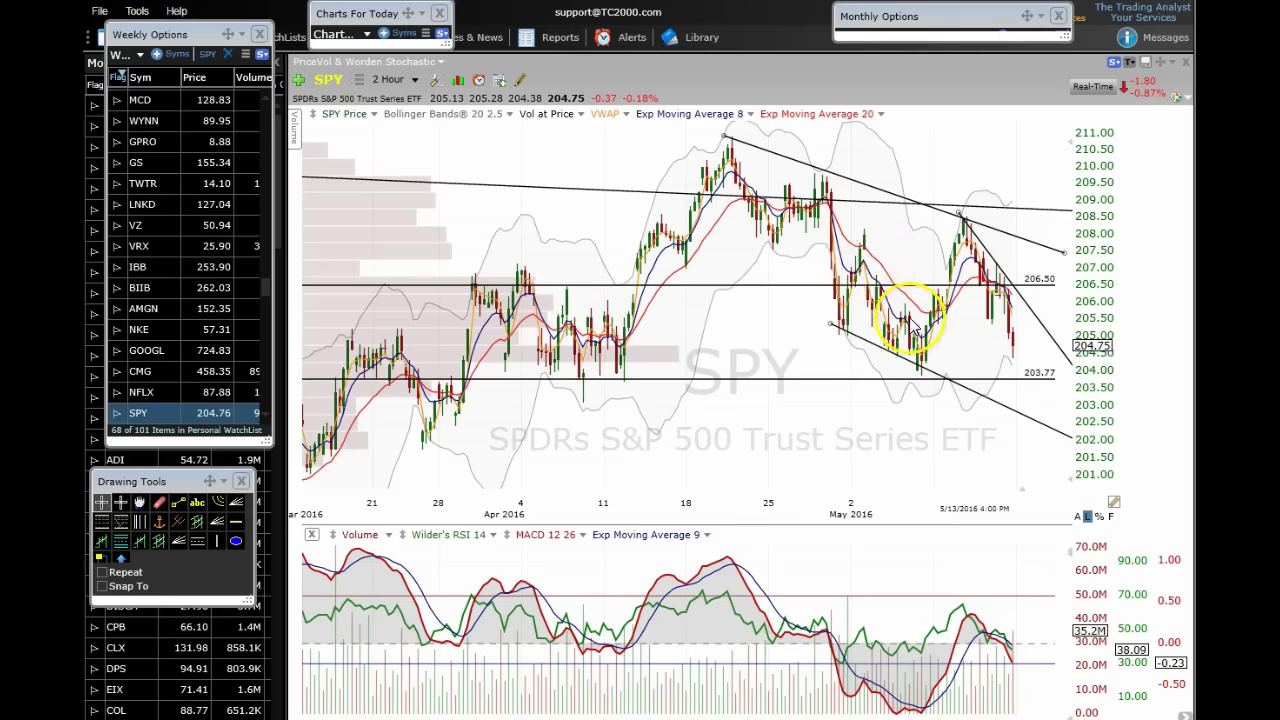
left_click(178, 502)
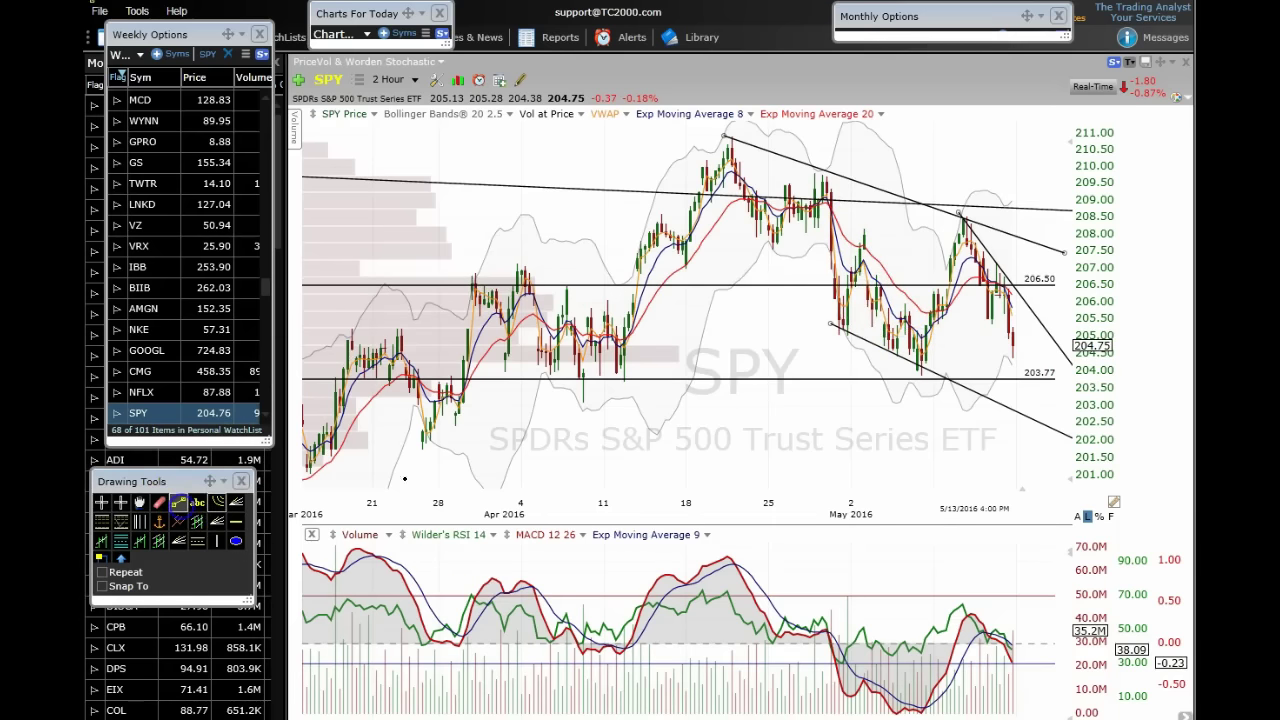
left_click(876, 274)
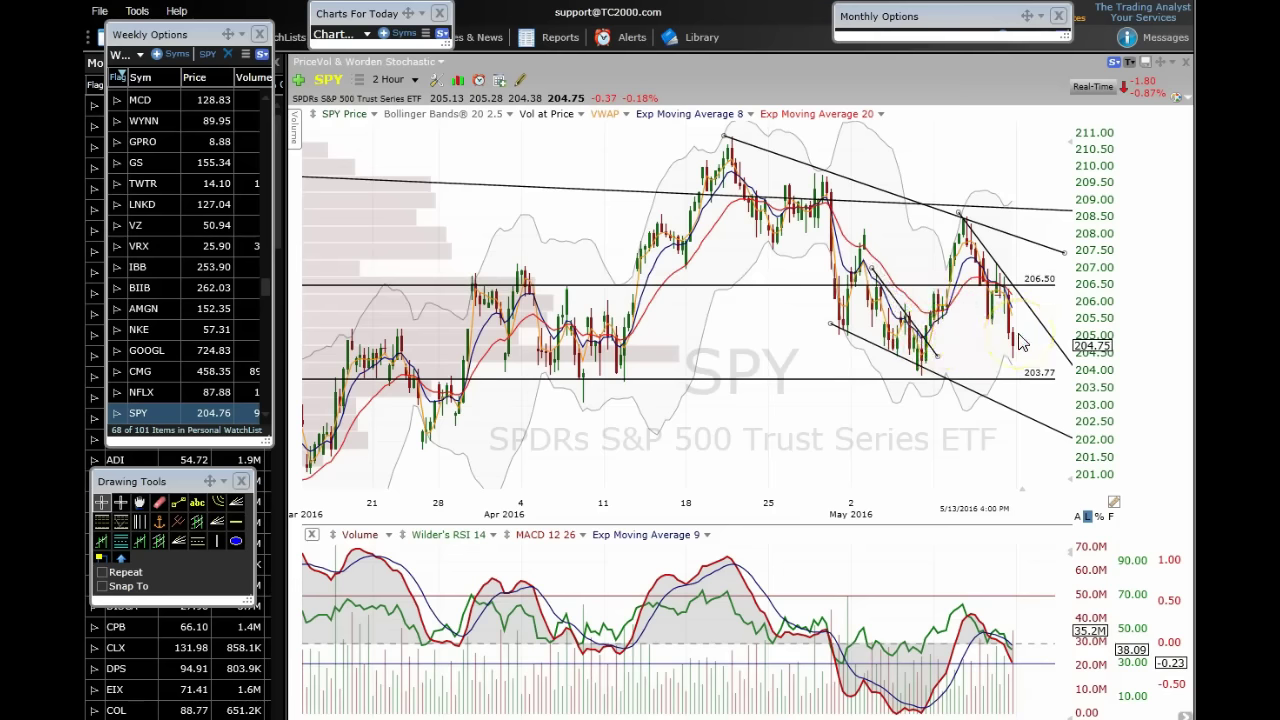
Examine SPY's 2 Hour chart around the new trend line, the lower channel line and the 203.77 level.
scroll(1020, 343, "up", 3)
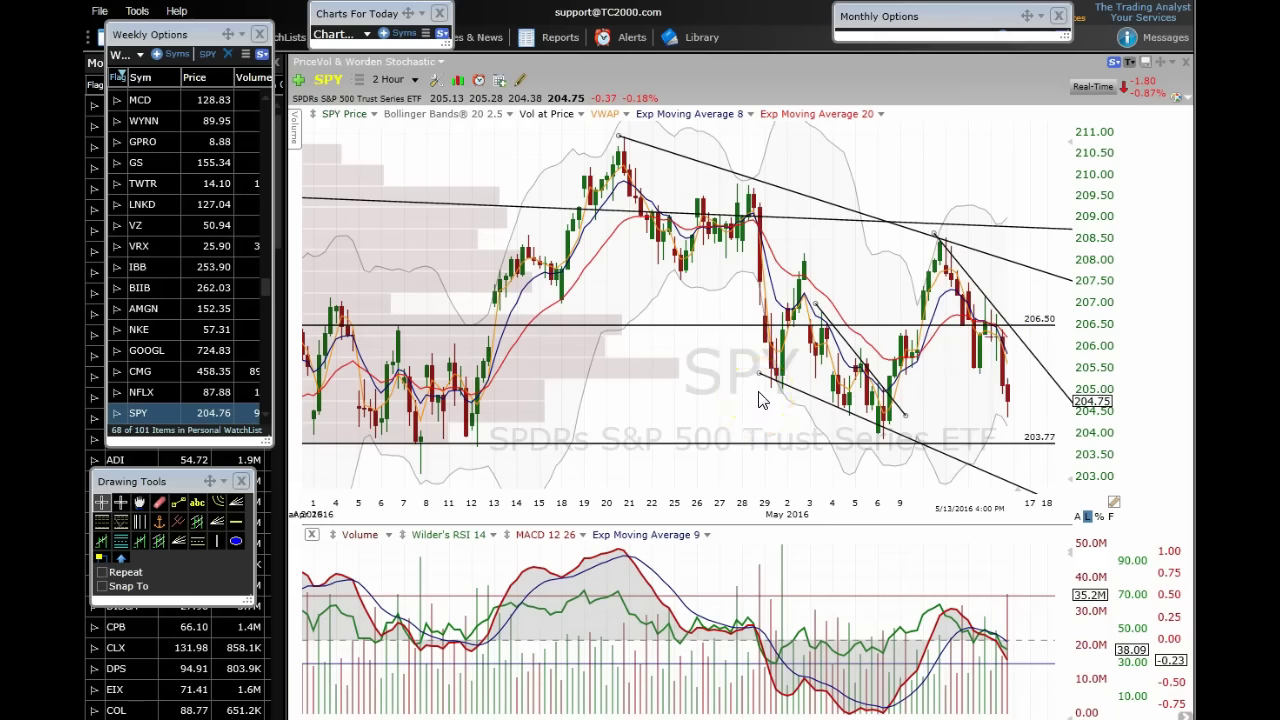
scroll(777, 386, "down", 4)
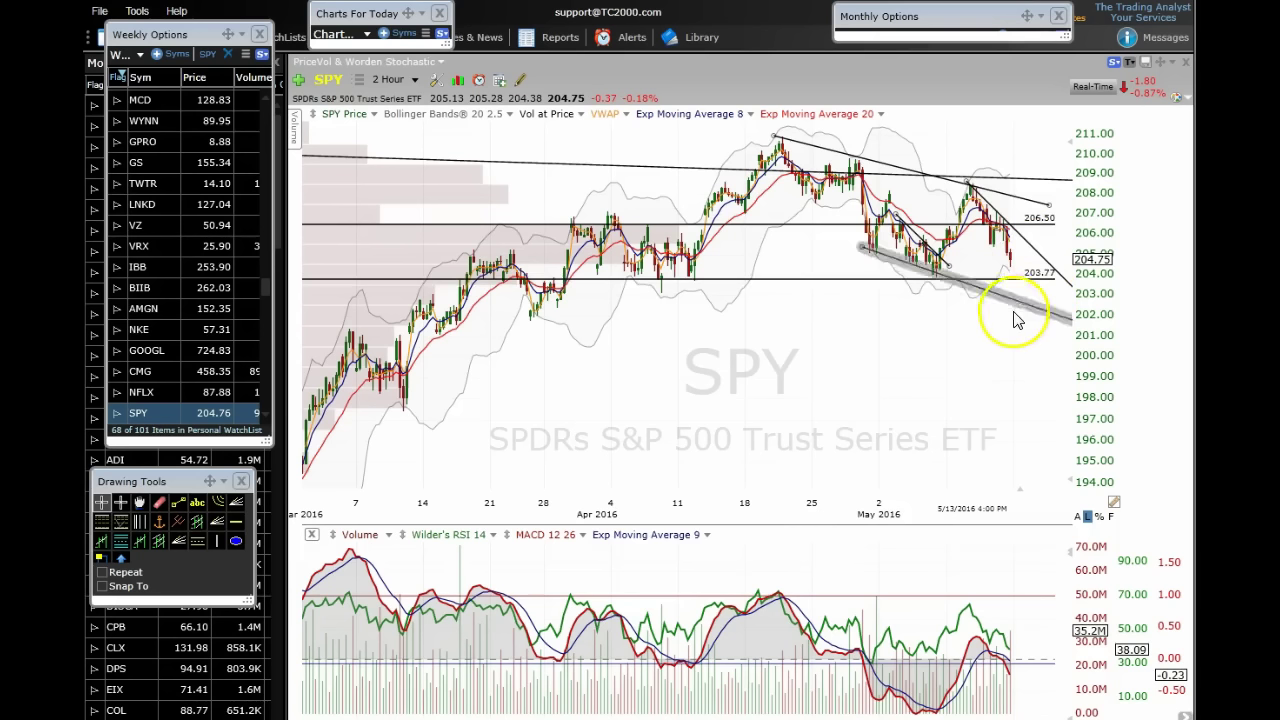
left_click(1022, 373)
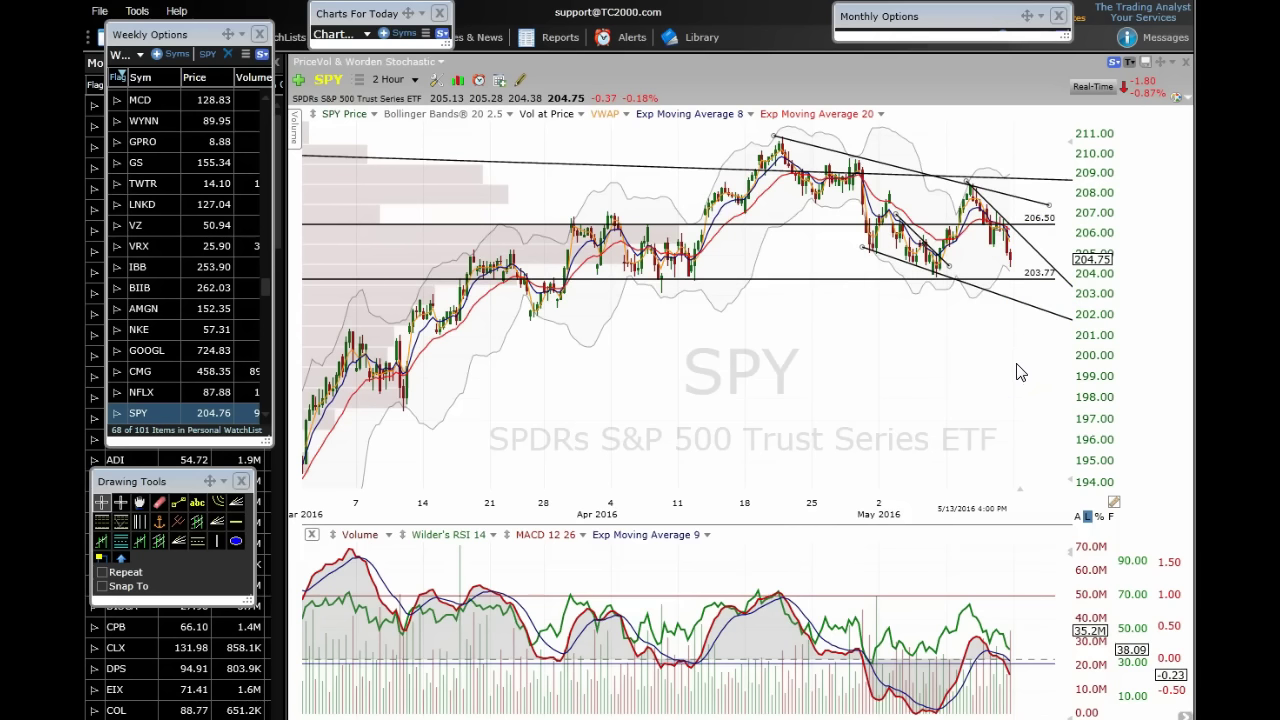
left_click(1008, 350)
left_click(995, 620)
left_click(1022, 405)
scroll(1022, 405, "up", 2)
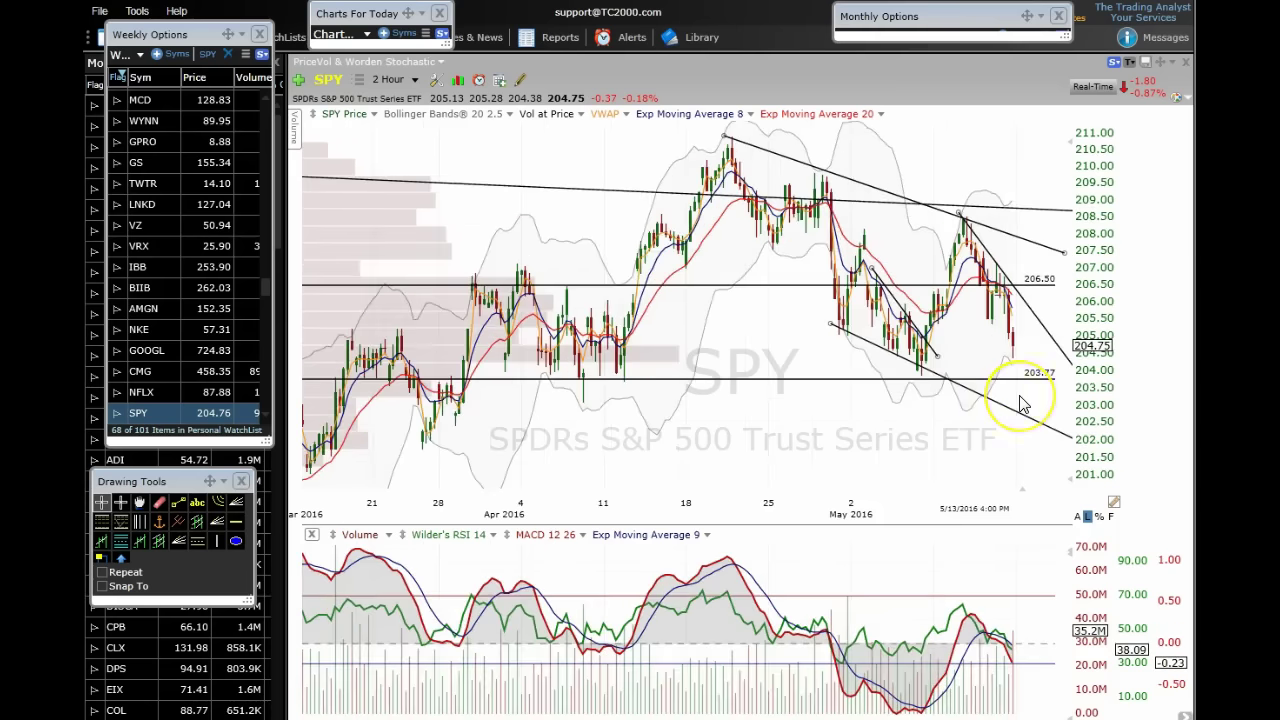
left_click(1020, 405)
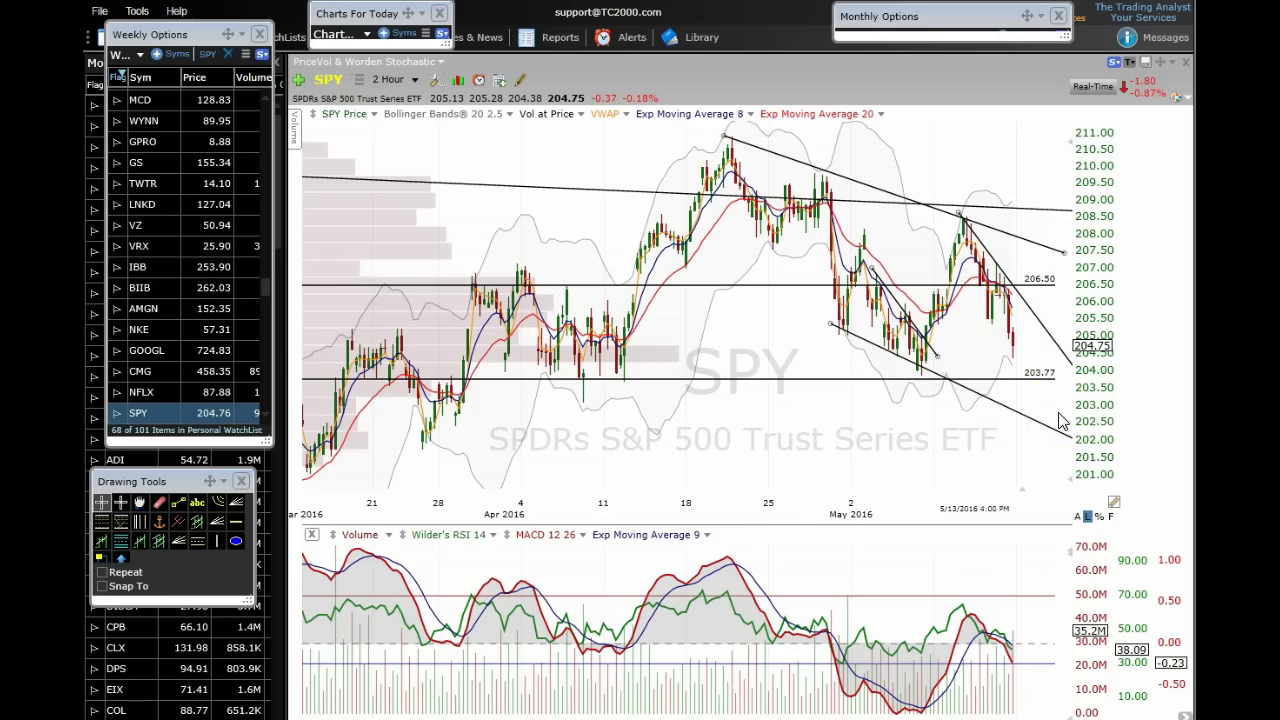
Load the AAPL chart in the Daily time frame and narrow it to the price action since January 2016.
type("aapl")
key("Return")
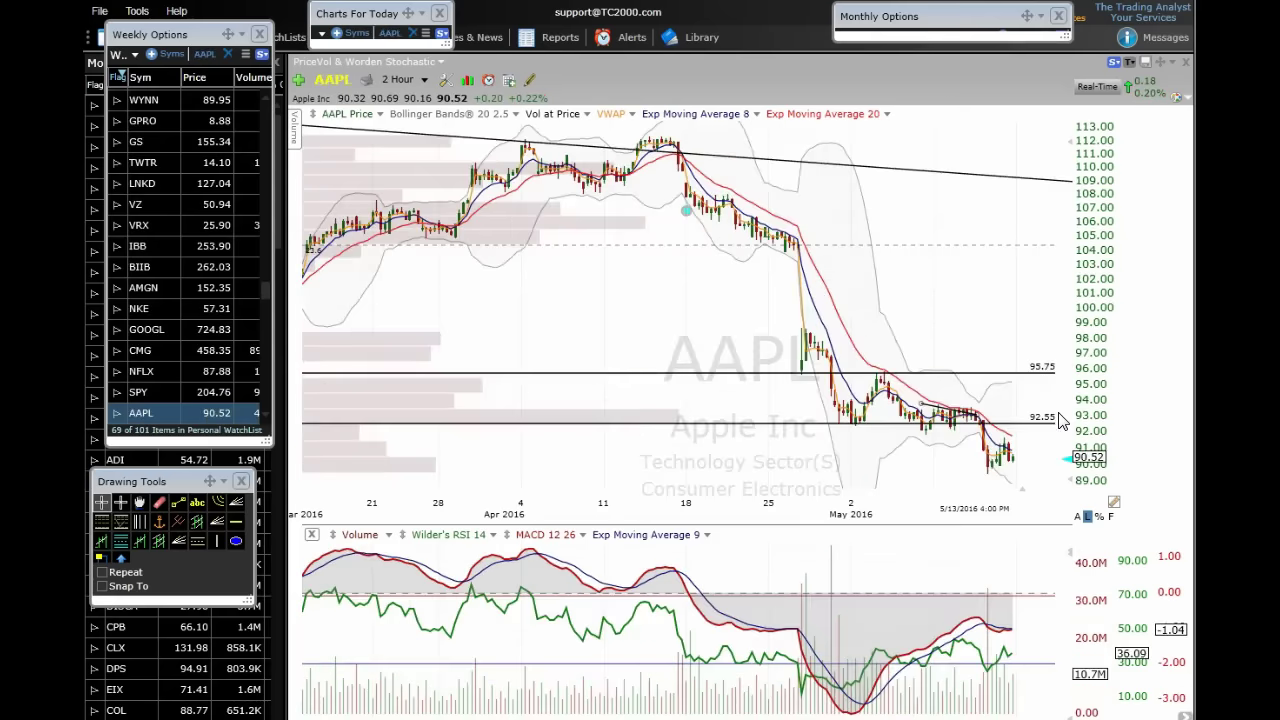
left_click(425, 80)
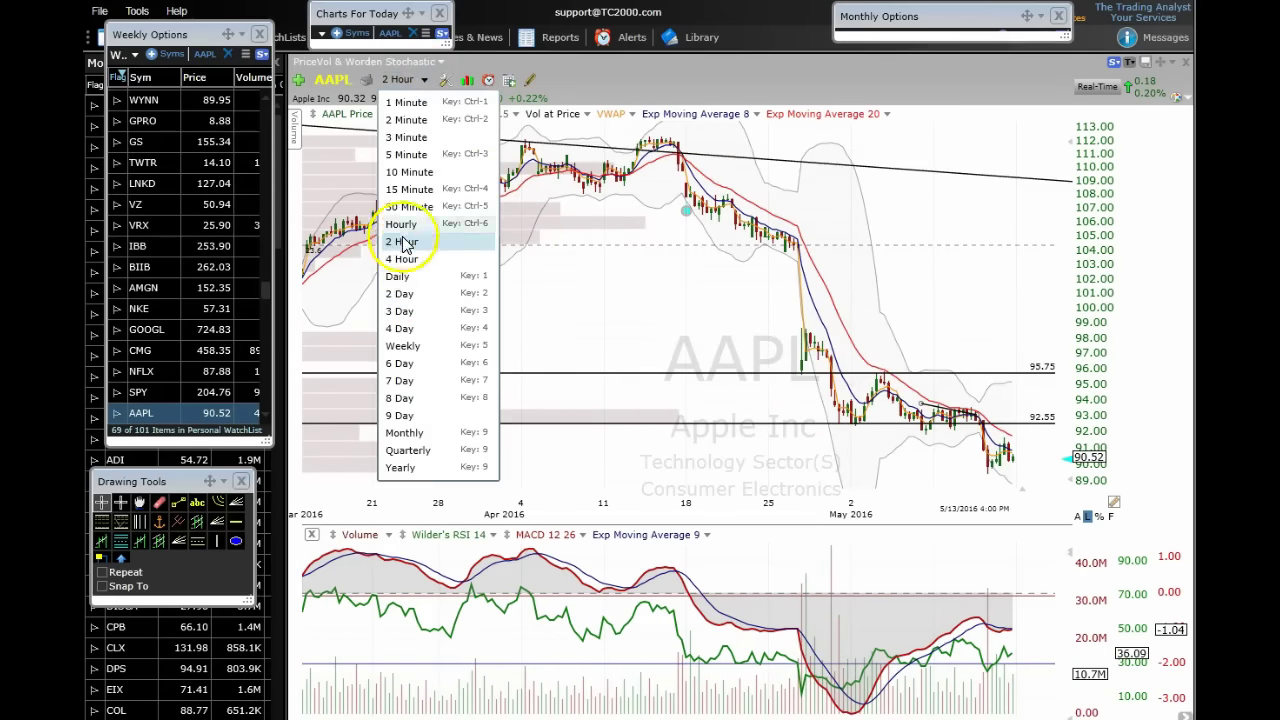
left_click(401, 276)
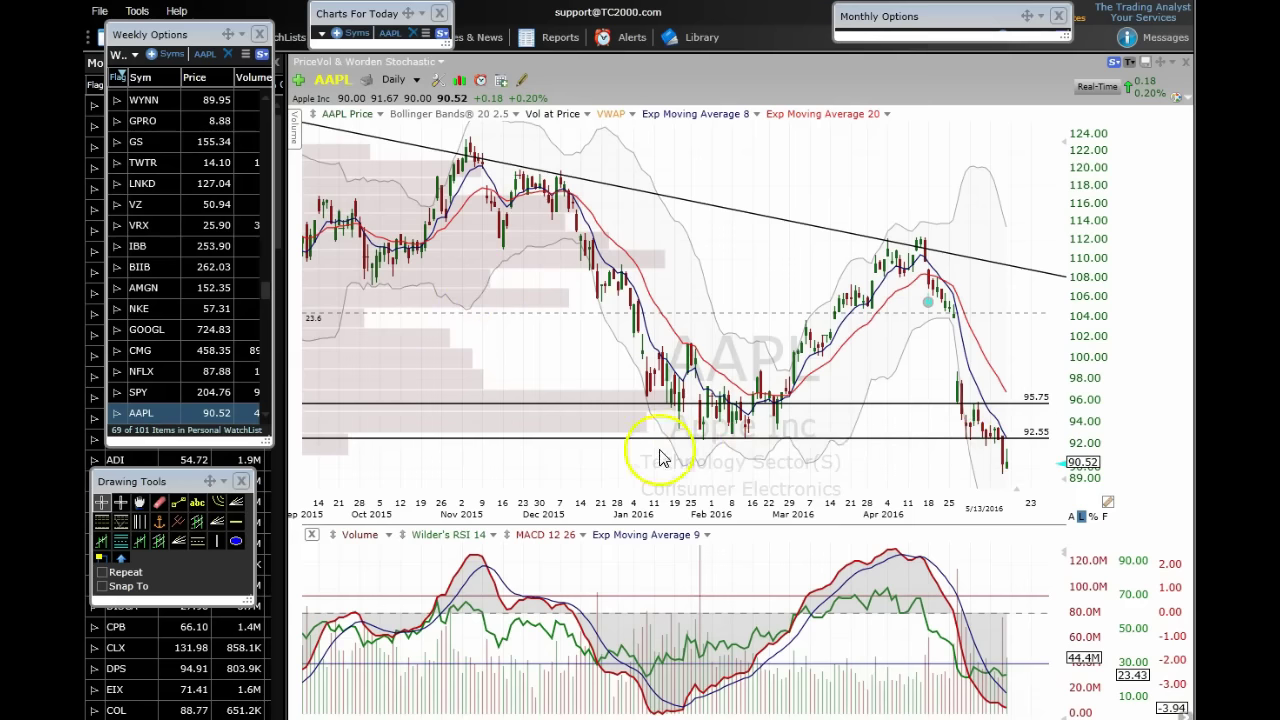
scroll(965, 480, "up", 2)
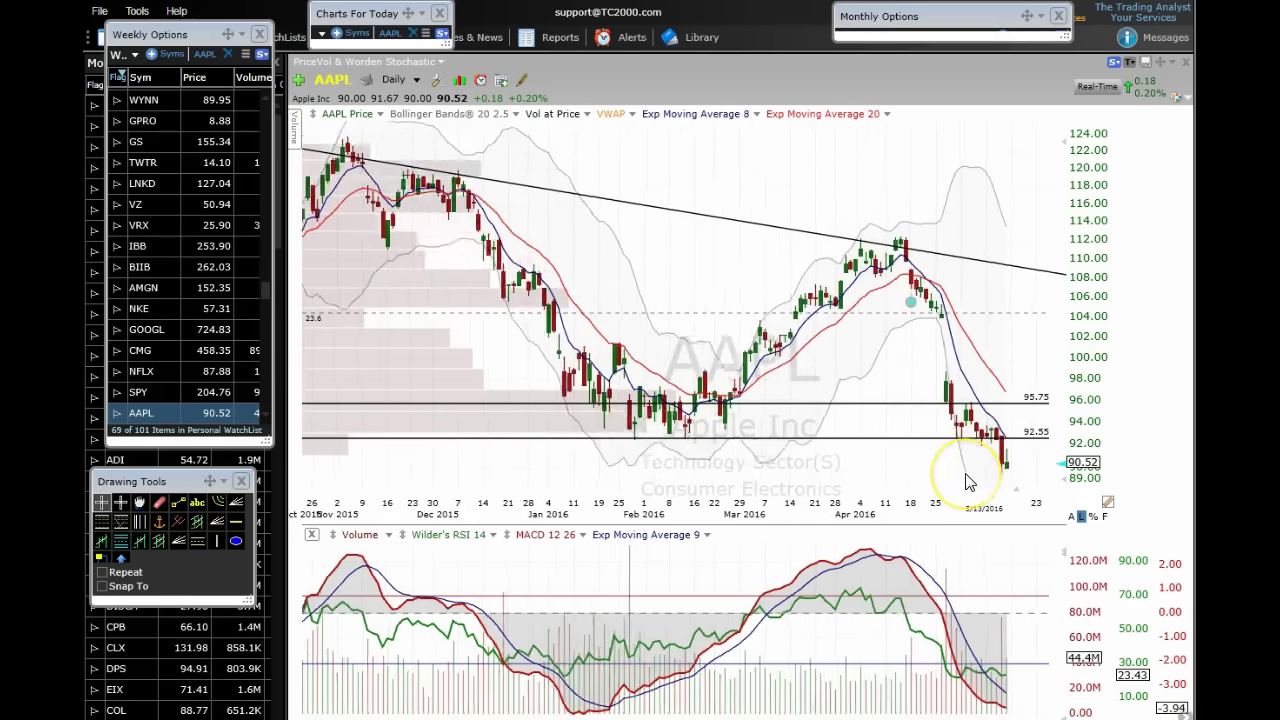
scroll(965, 480, "up", 1)
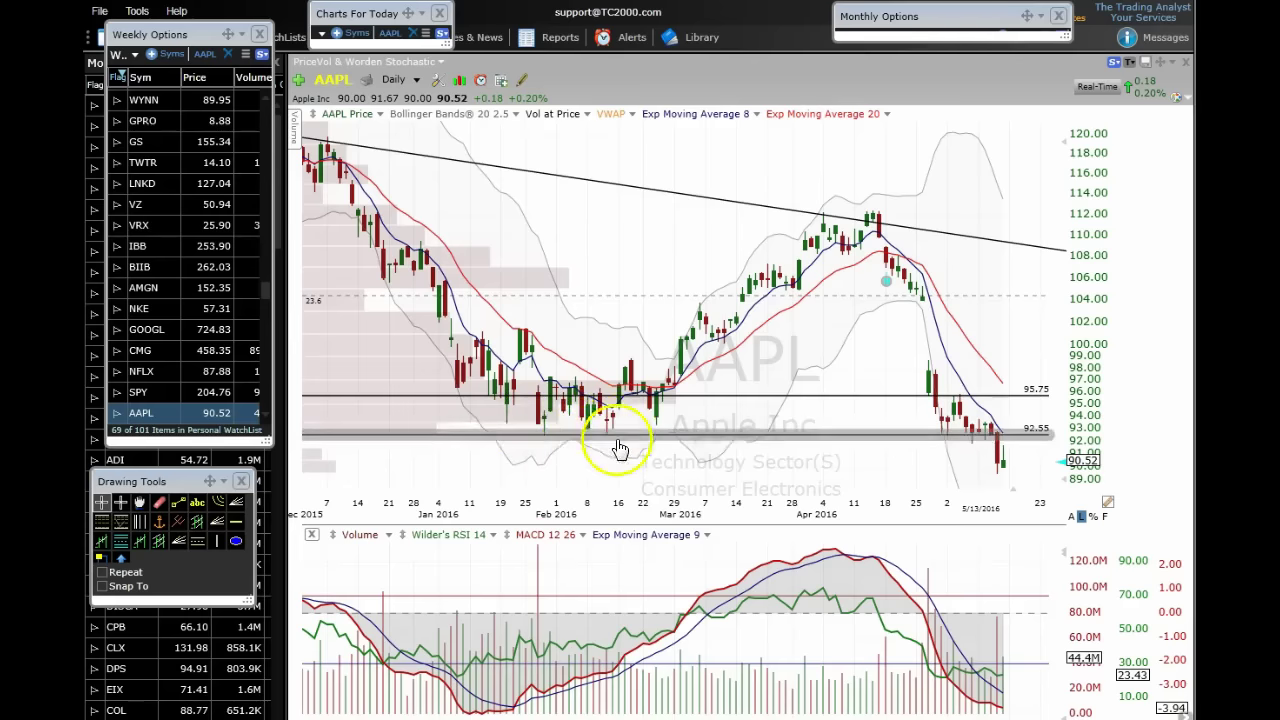
scroll(945, 460, "up", 1)
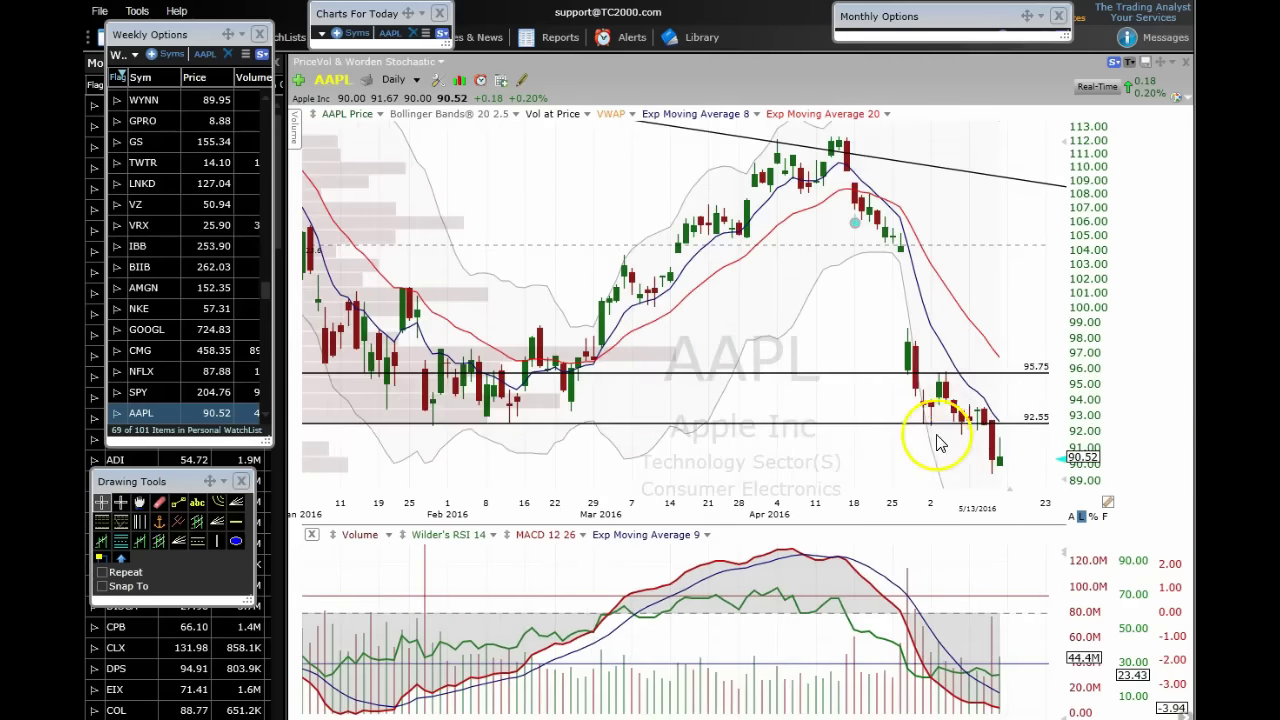
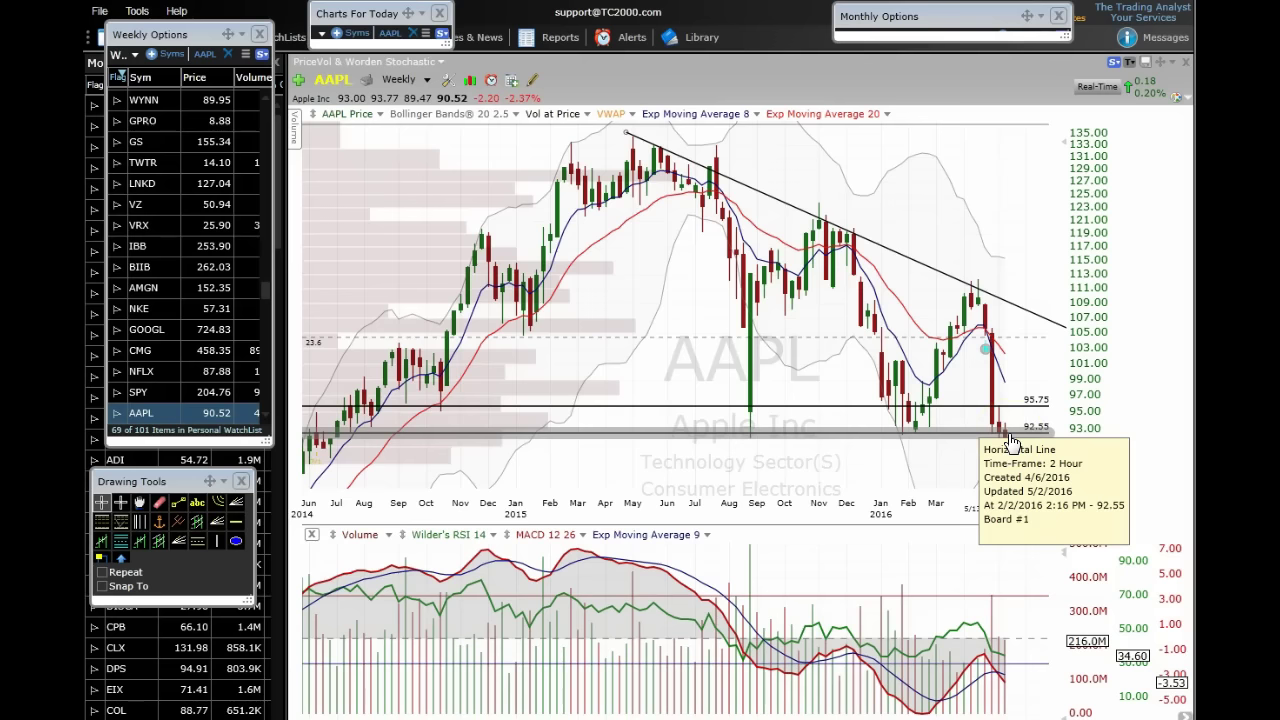
Inspect AAPL's Weekly chart around the 92.55 level and extend its visible history back to 2013.
left_click(1010, 442)
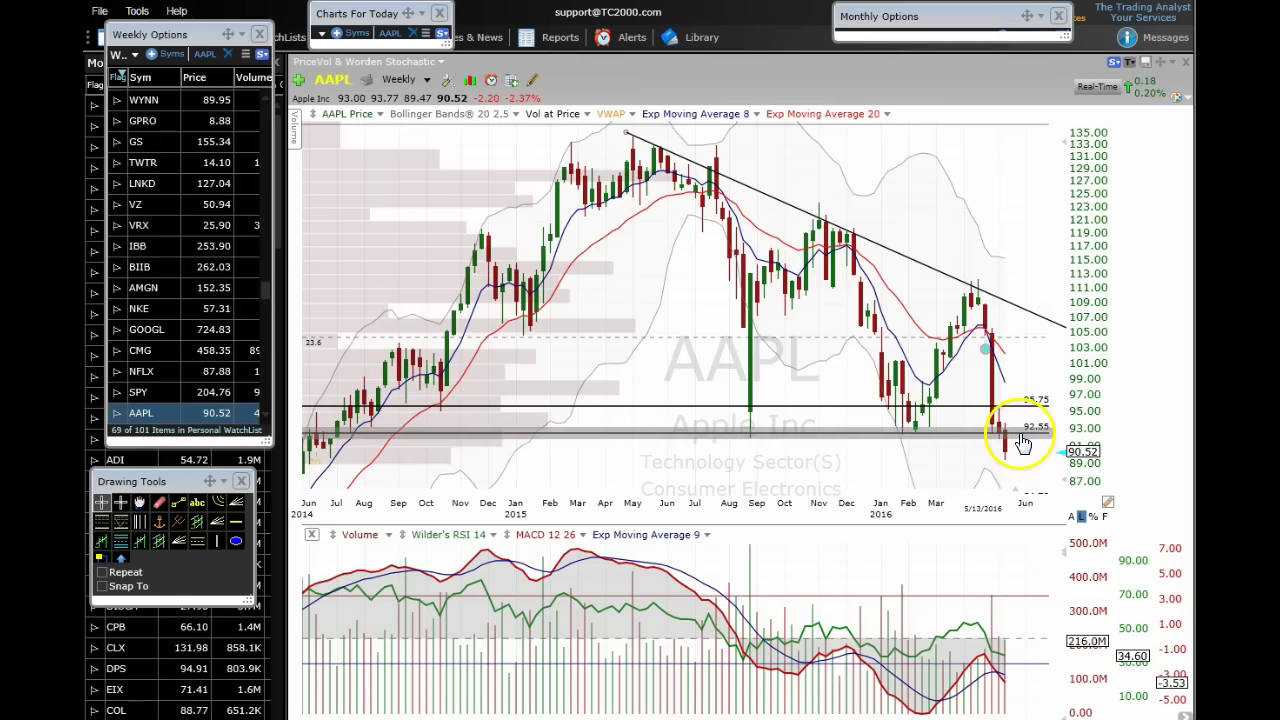
scroll(1020, 432, "down", 2)
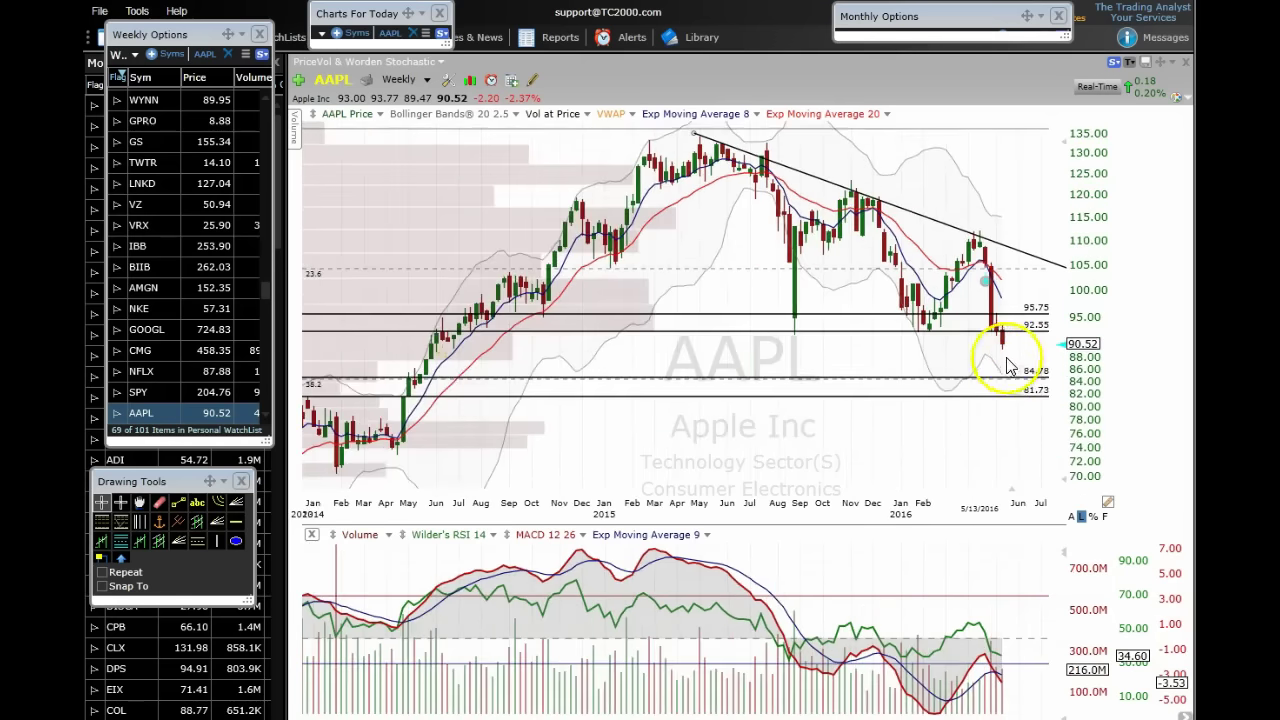
scroll(937, 362, "down", 1)
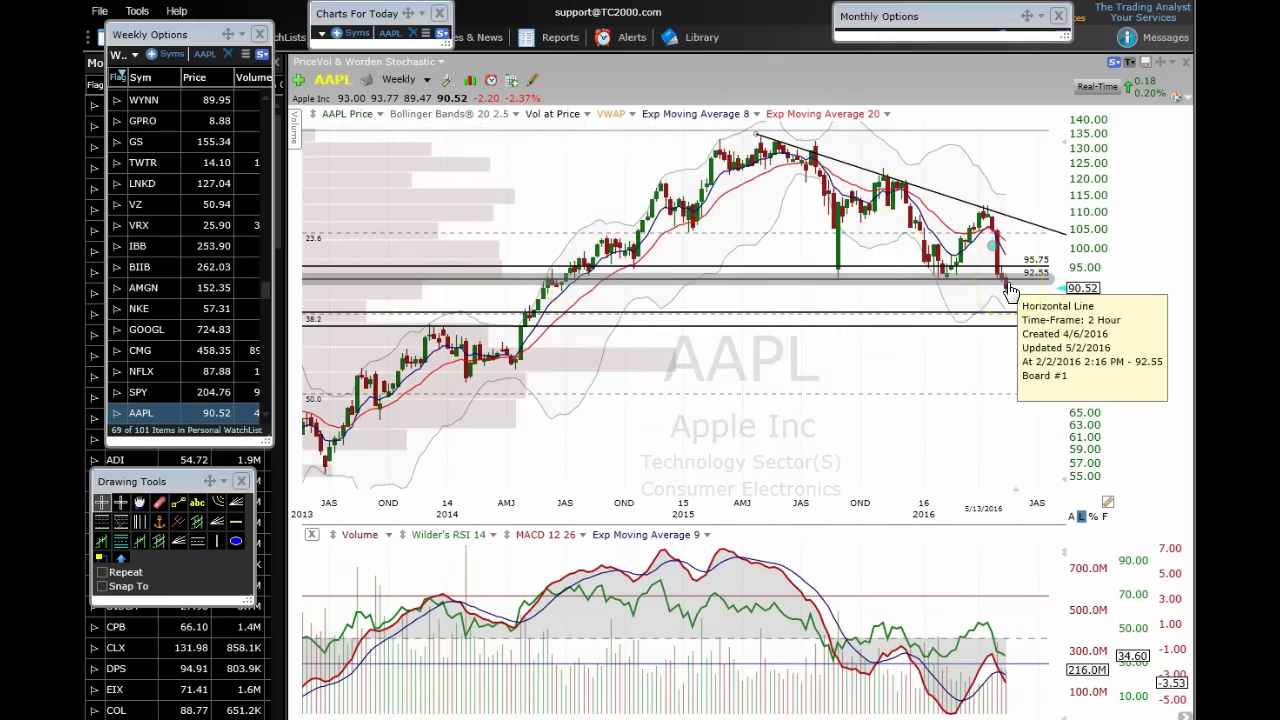
Extend AAPL's Weekly chart back to 2012 and inspect the 84.78 and 81.73 horizontal levels below the current price.
scroll(846, 392, "down", 2)
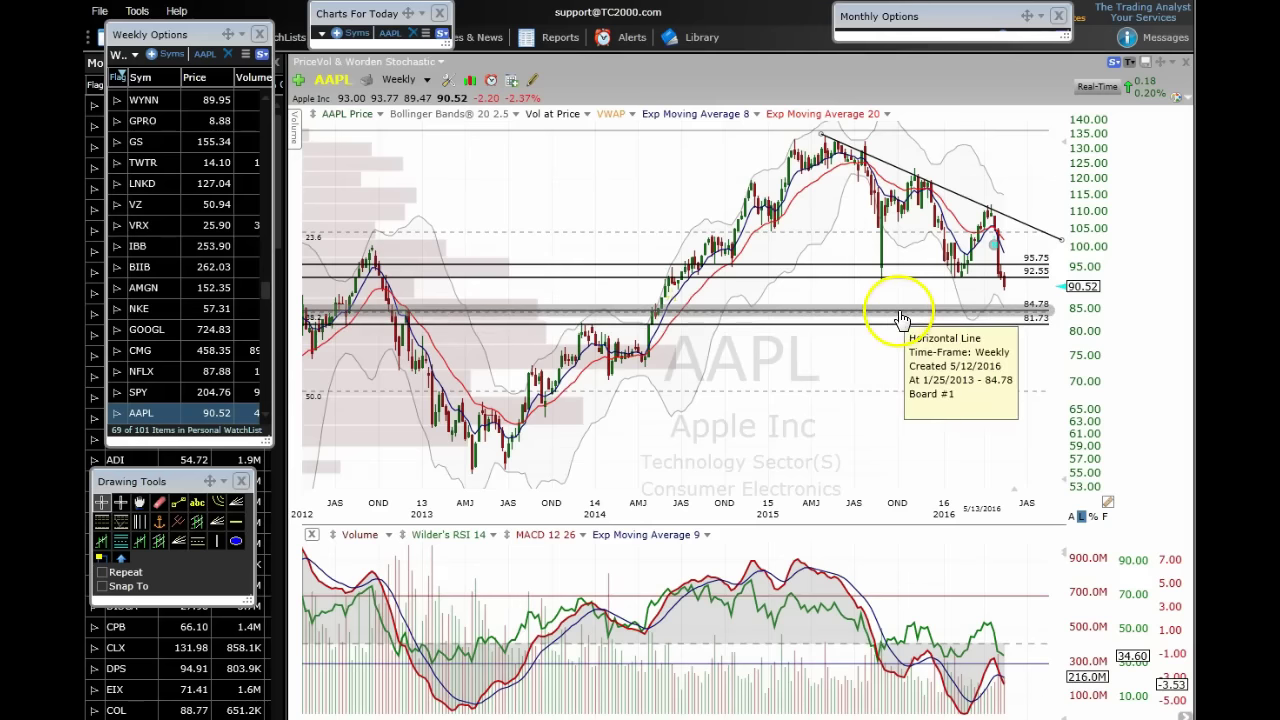
left_click(1013, 313)
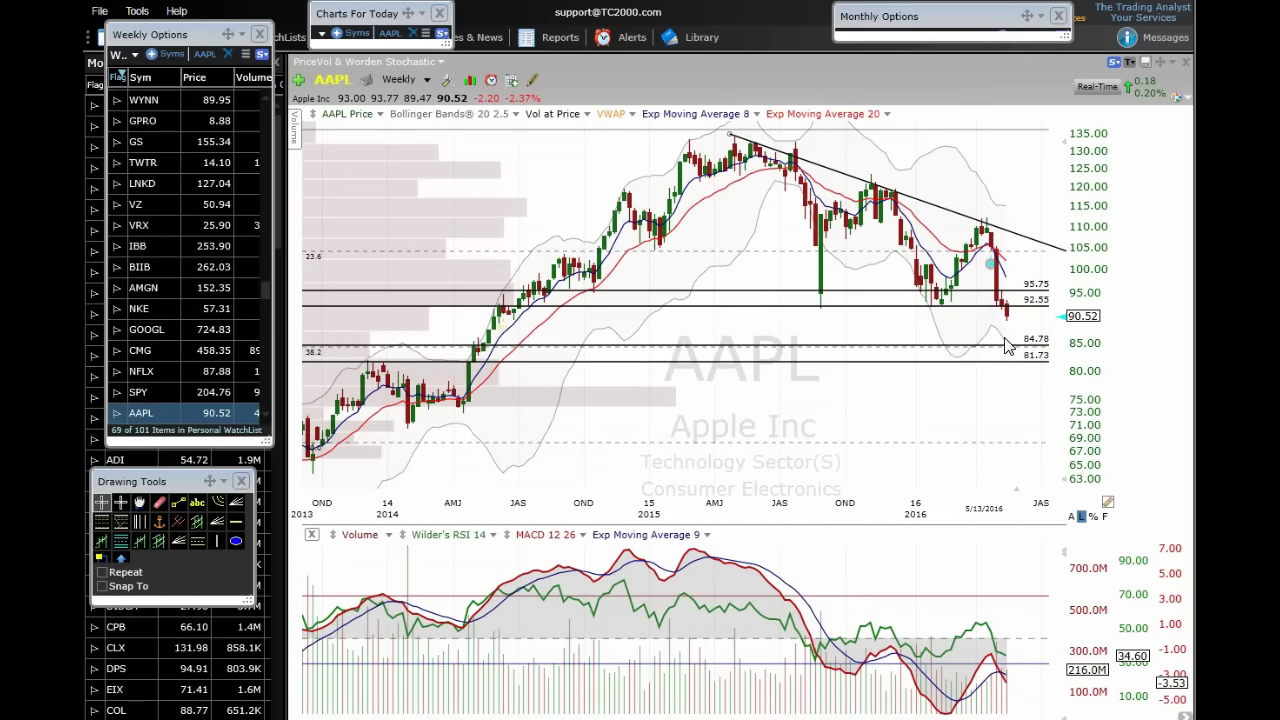
left_click(1005, 396)
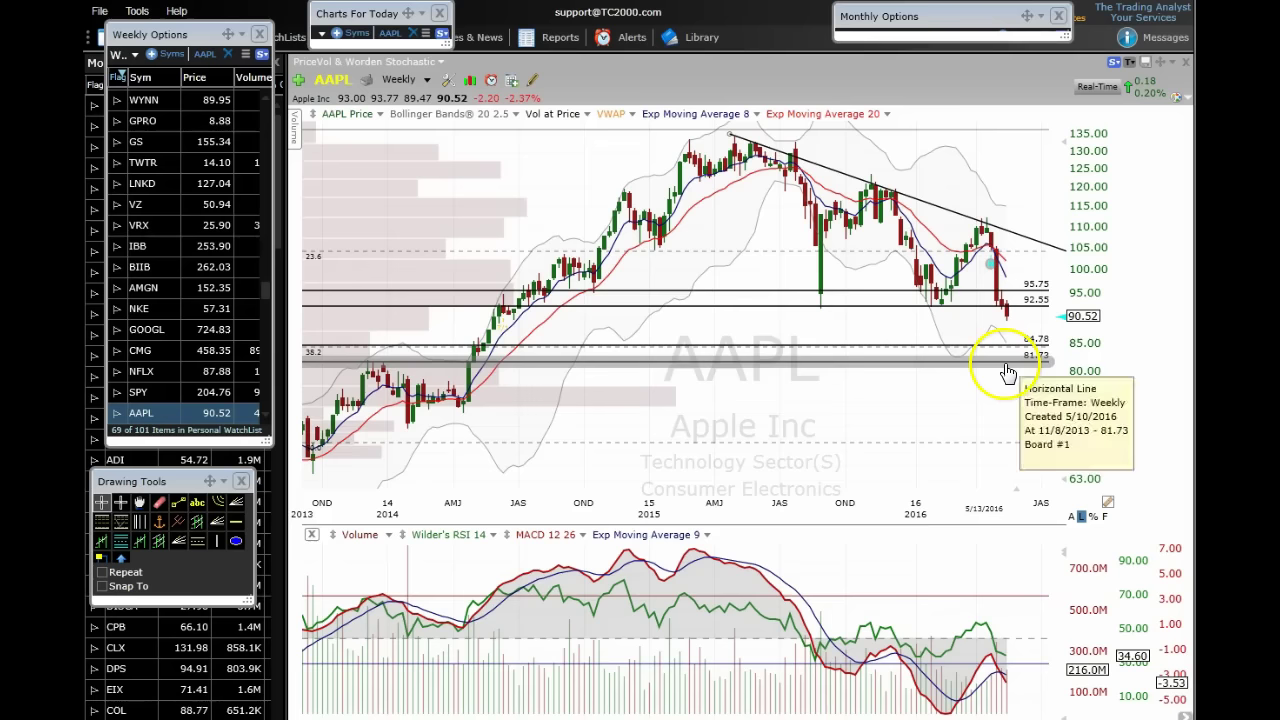
scroll(1007, 372, "down", 2)
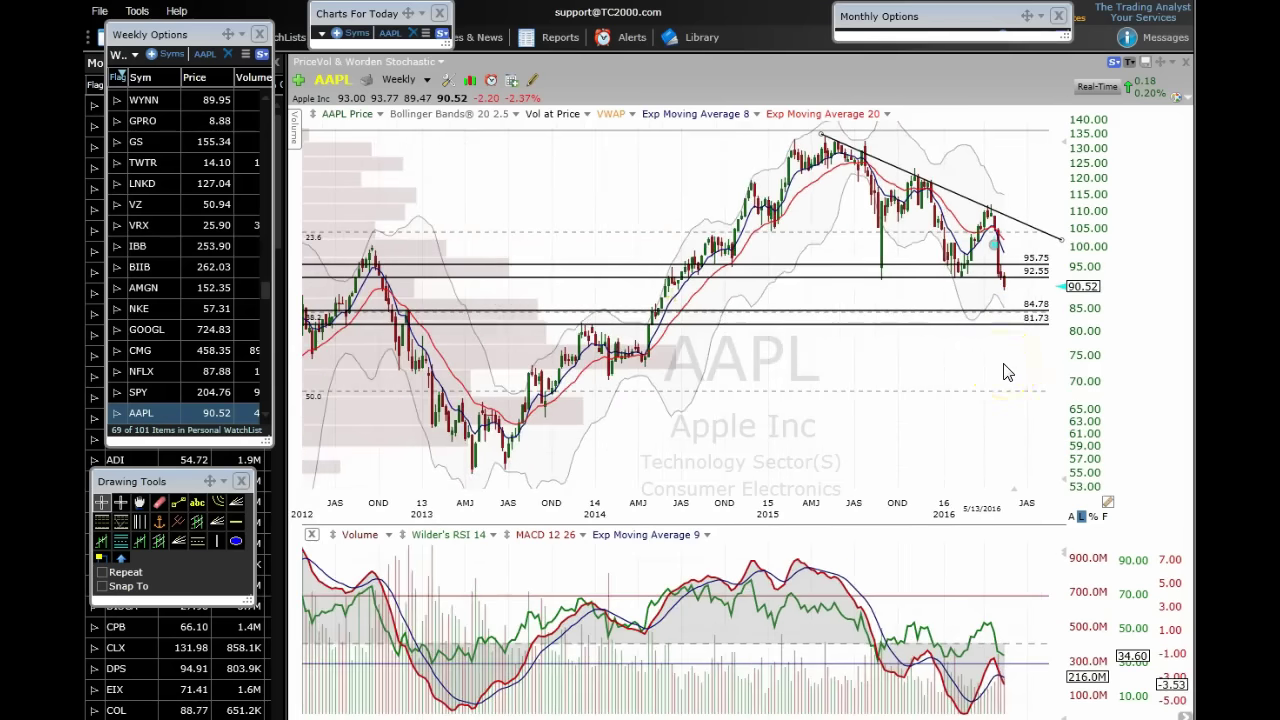
left_click(1009, 350)
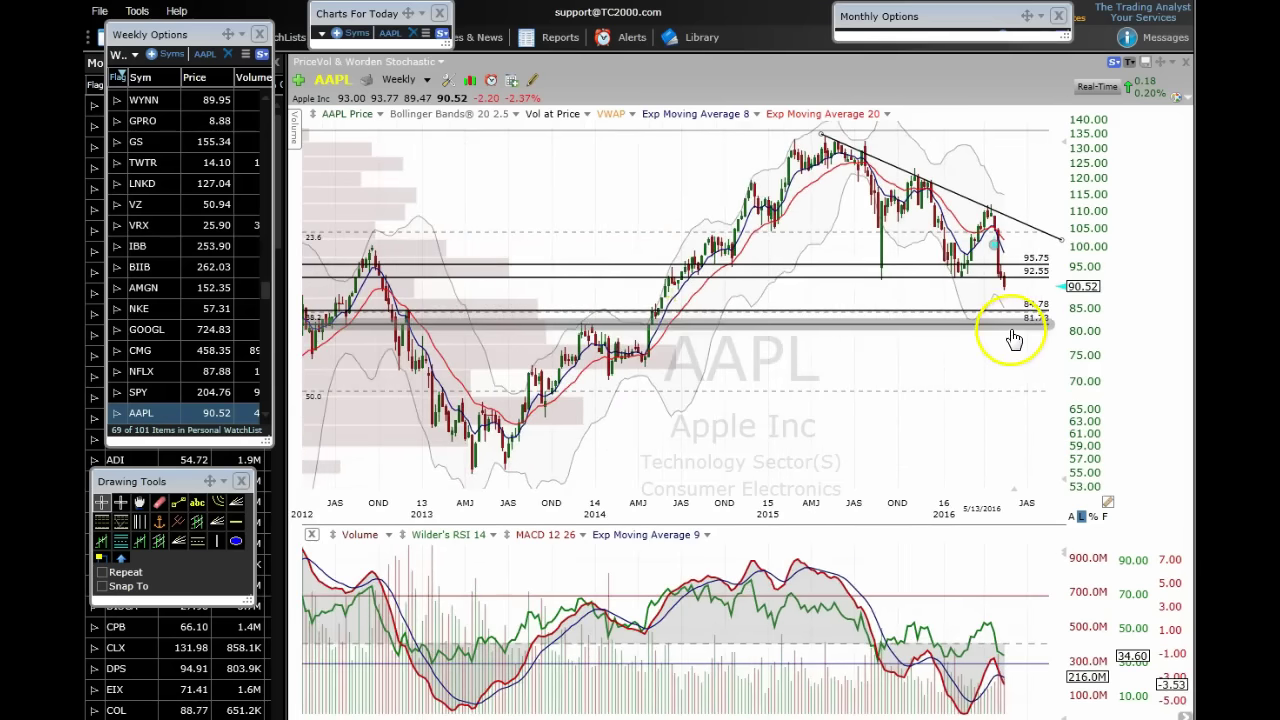
left_click(1020, 304)
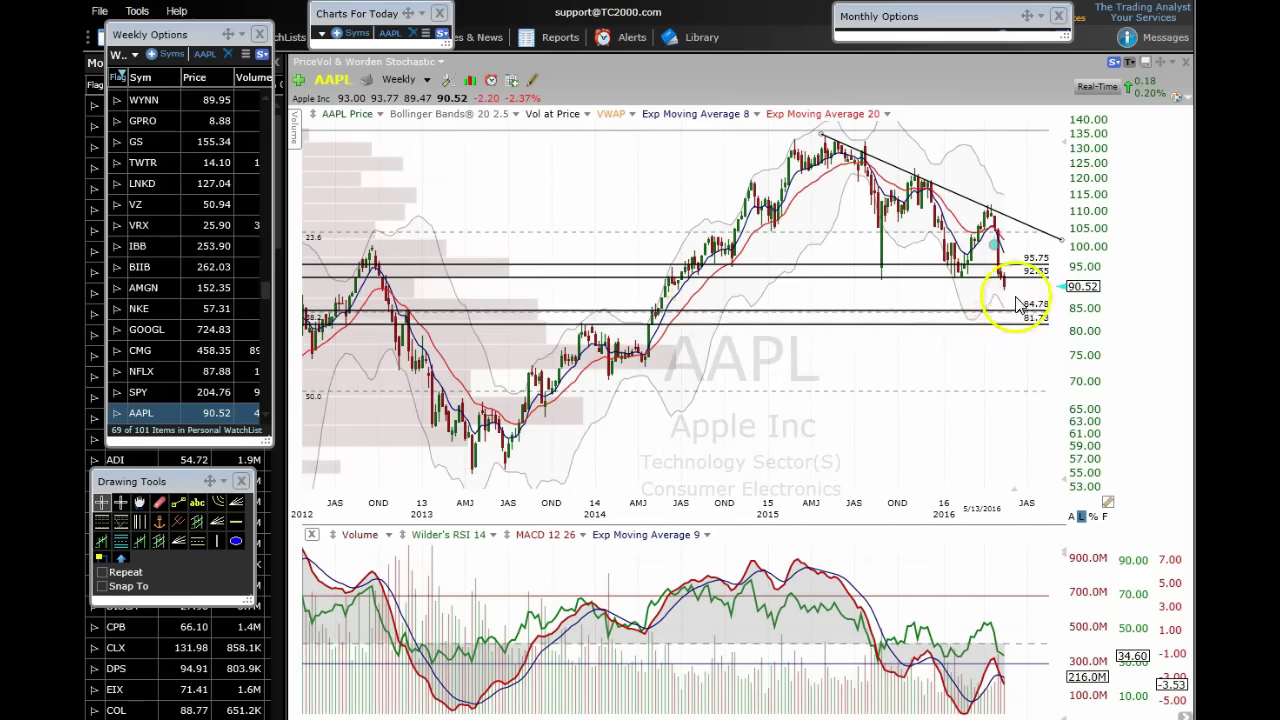
left_click(1005, 314)
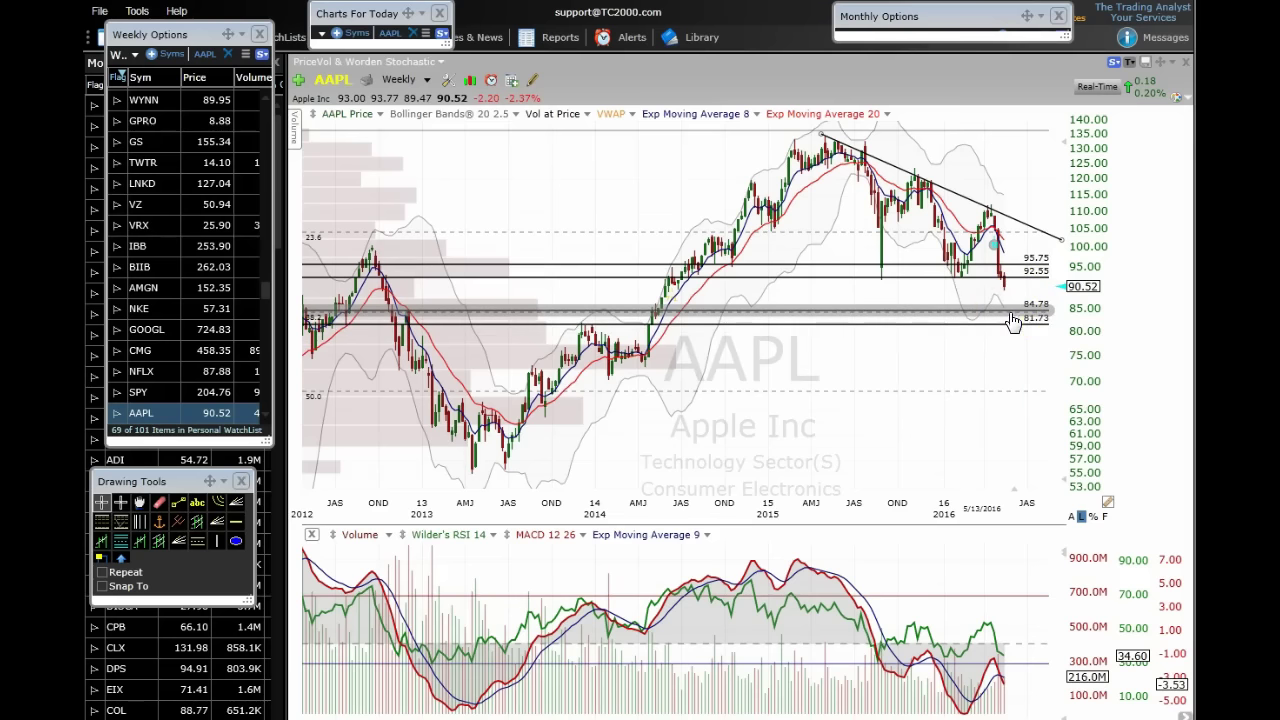
left_click(1015, 322)
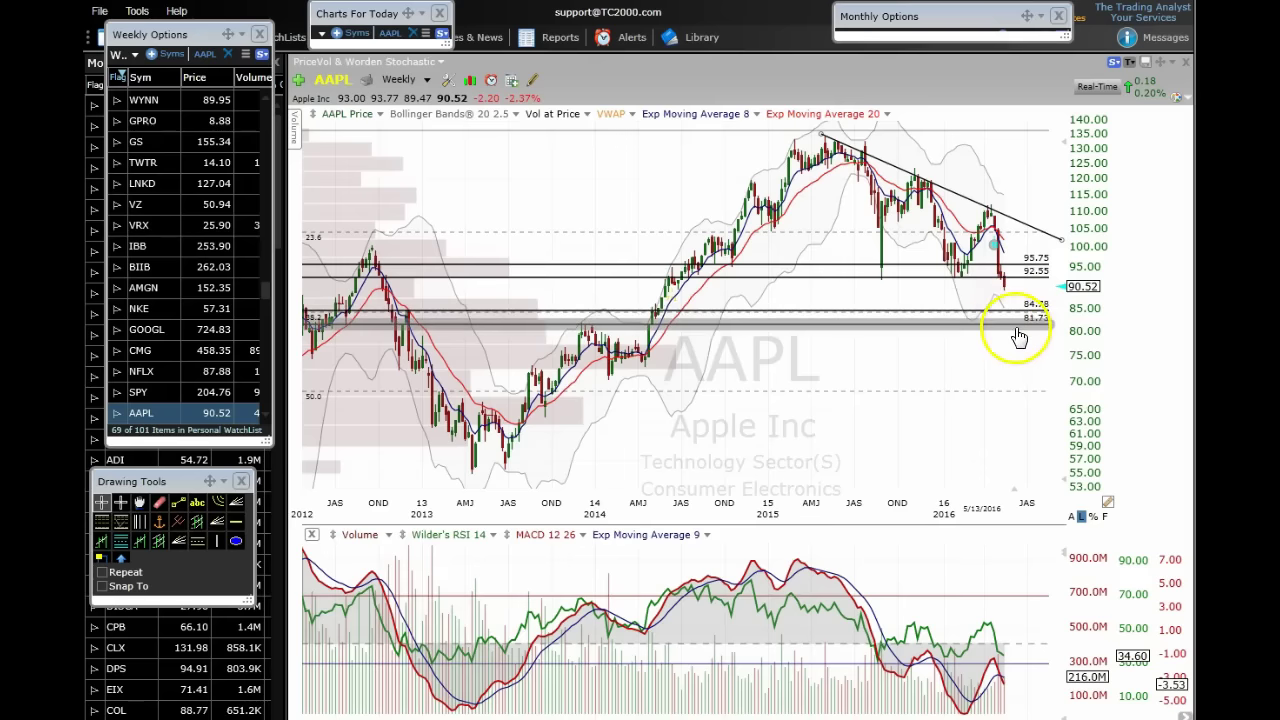
Compare AAPL's 92.55 level with the 84.78 and 81.73 support lines on the Weekly chart.
left_click(999, 268)
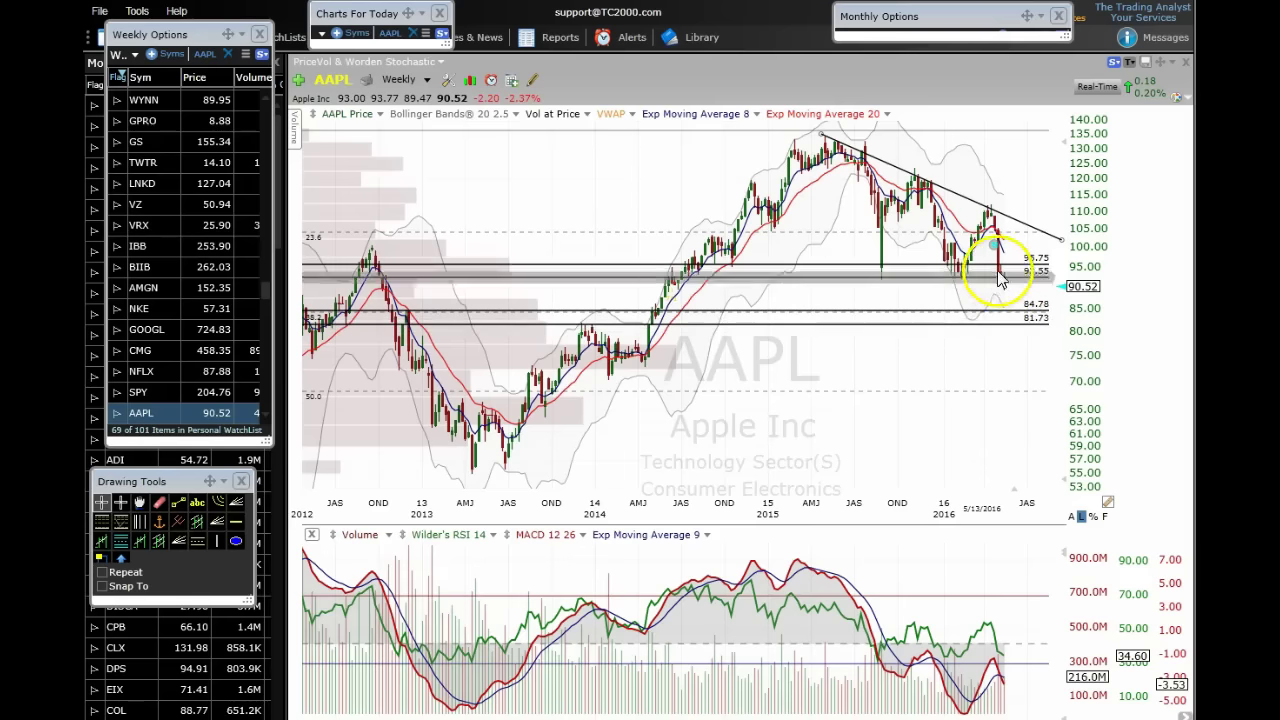
left_click(1012, 310)
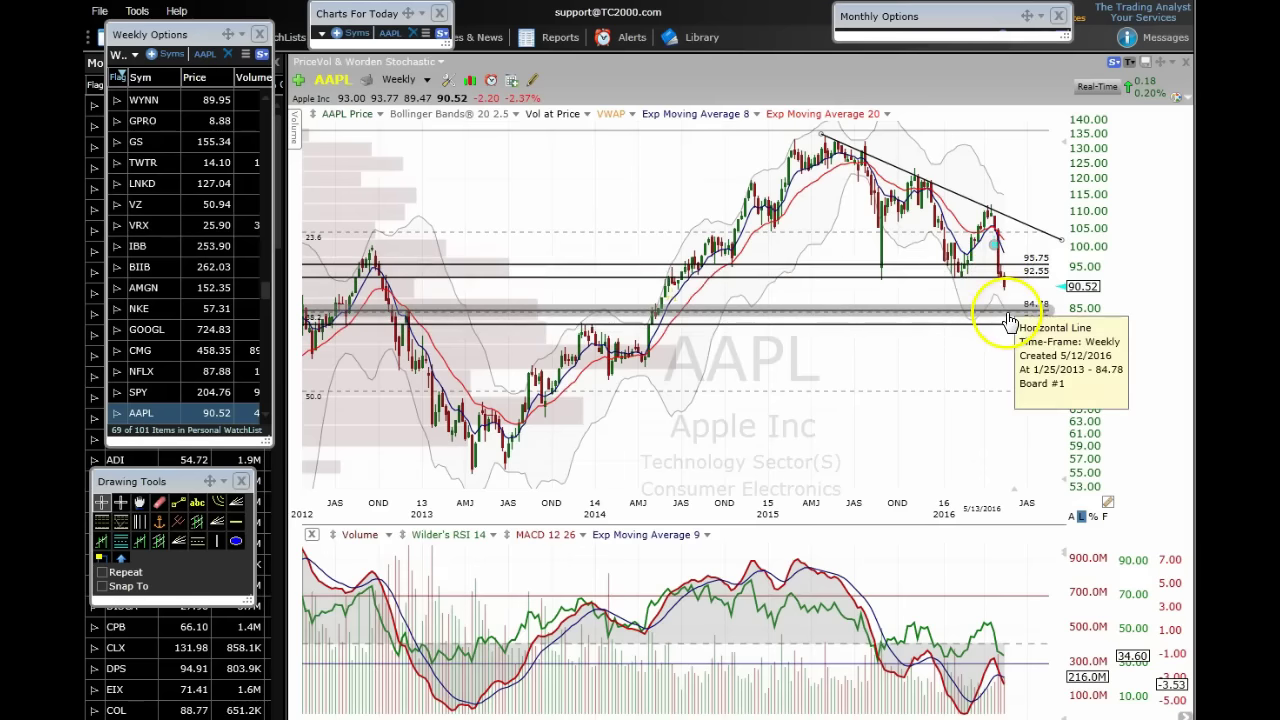
left_click(1033, 278)
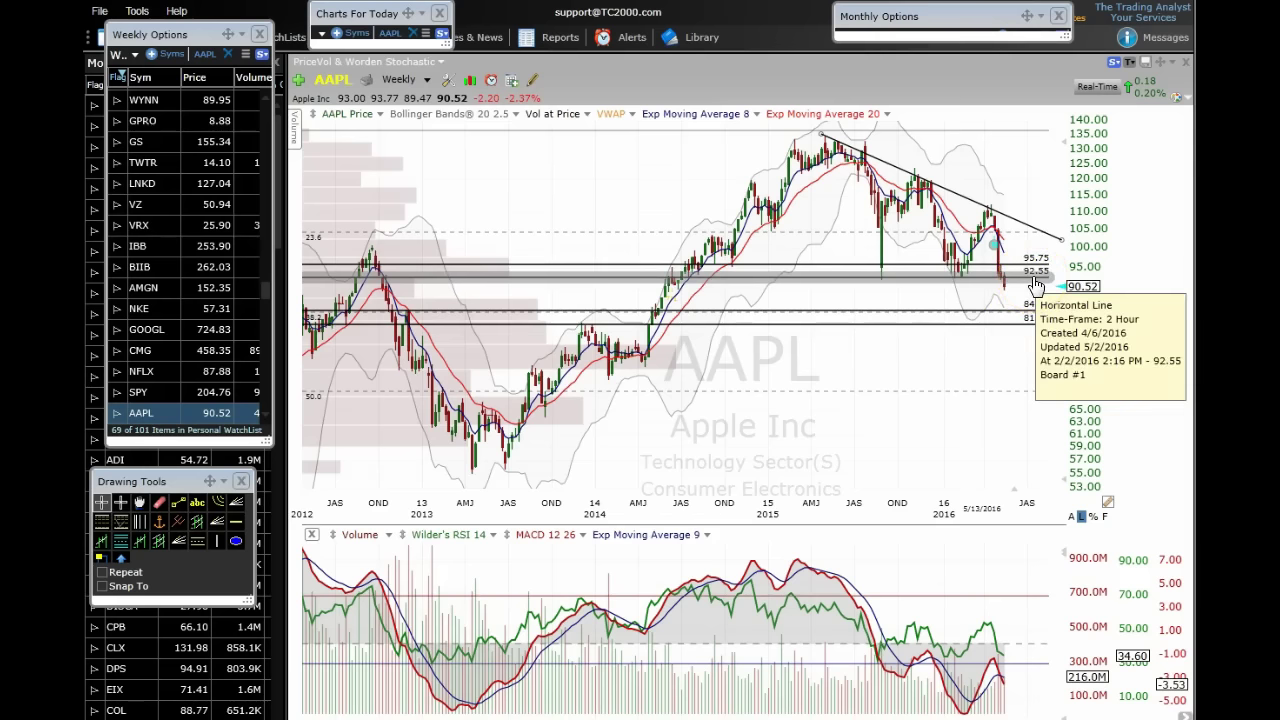
left_click(1050, 292)
left_click(1048, 325)
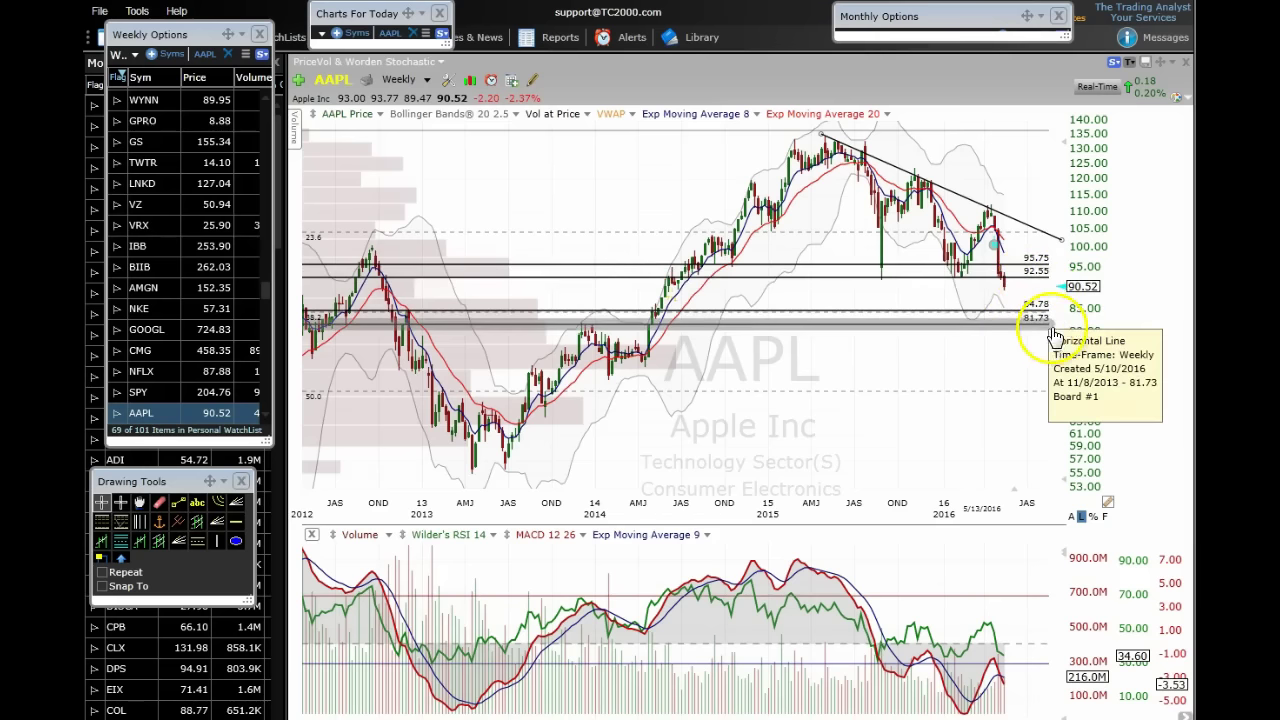
left_click(986, 330)
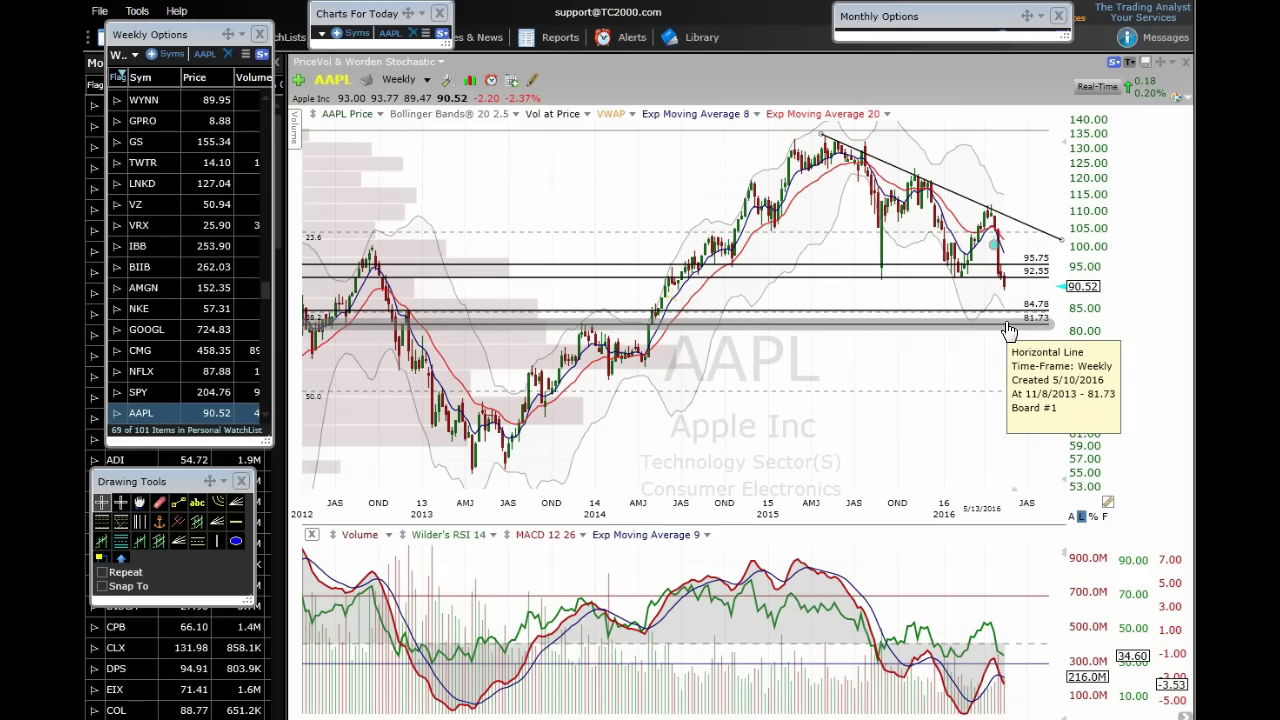
Set the chart to the Daily time frame and load NFLX, narrowed to the price action since February 2016.
left_click(657, 223)
left_click(420, 79)
left_click(399, 276)
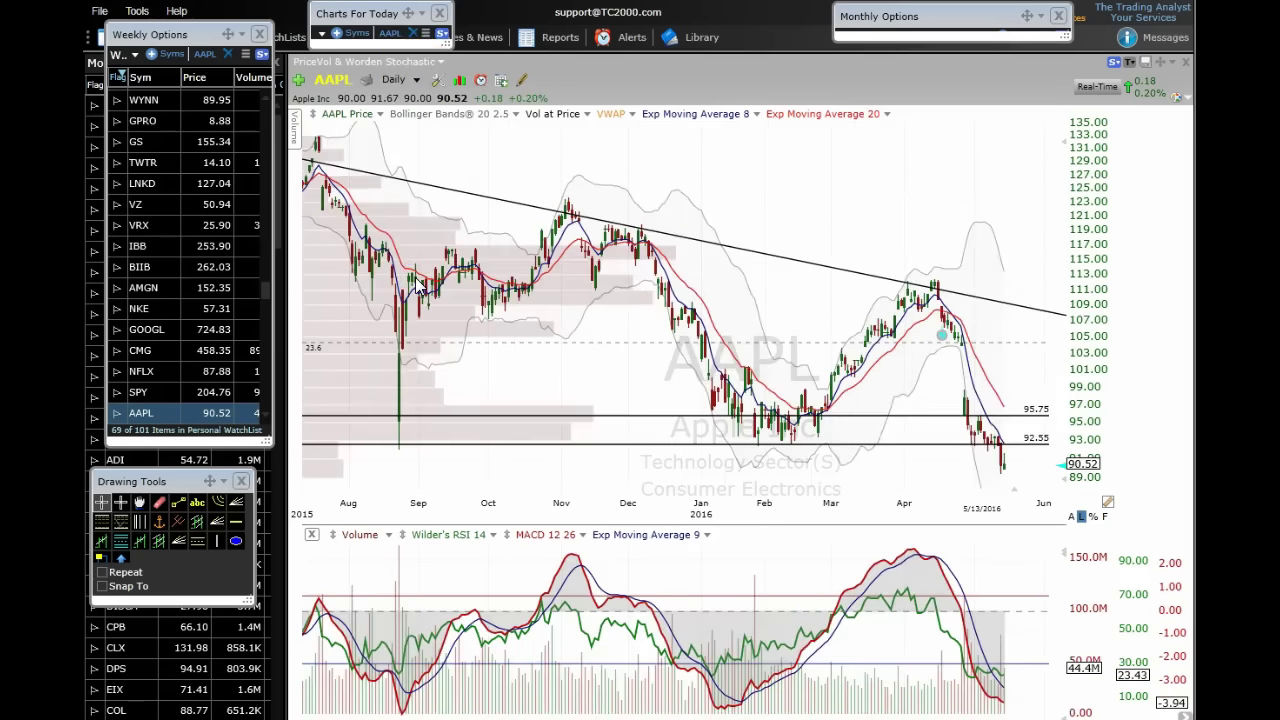
type("nf")
left_click(535, 318)
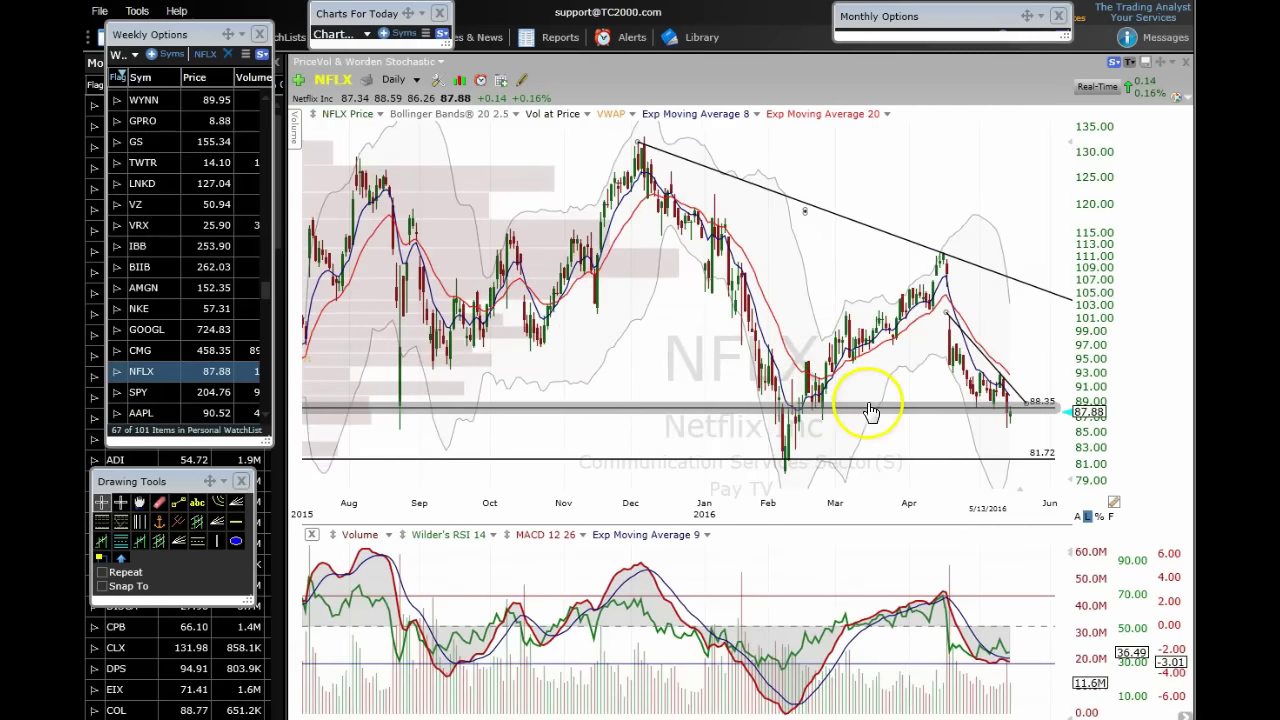
scroll(877, 418, "up", 5)
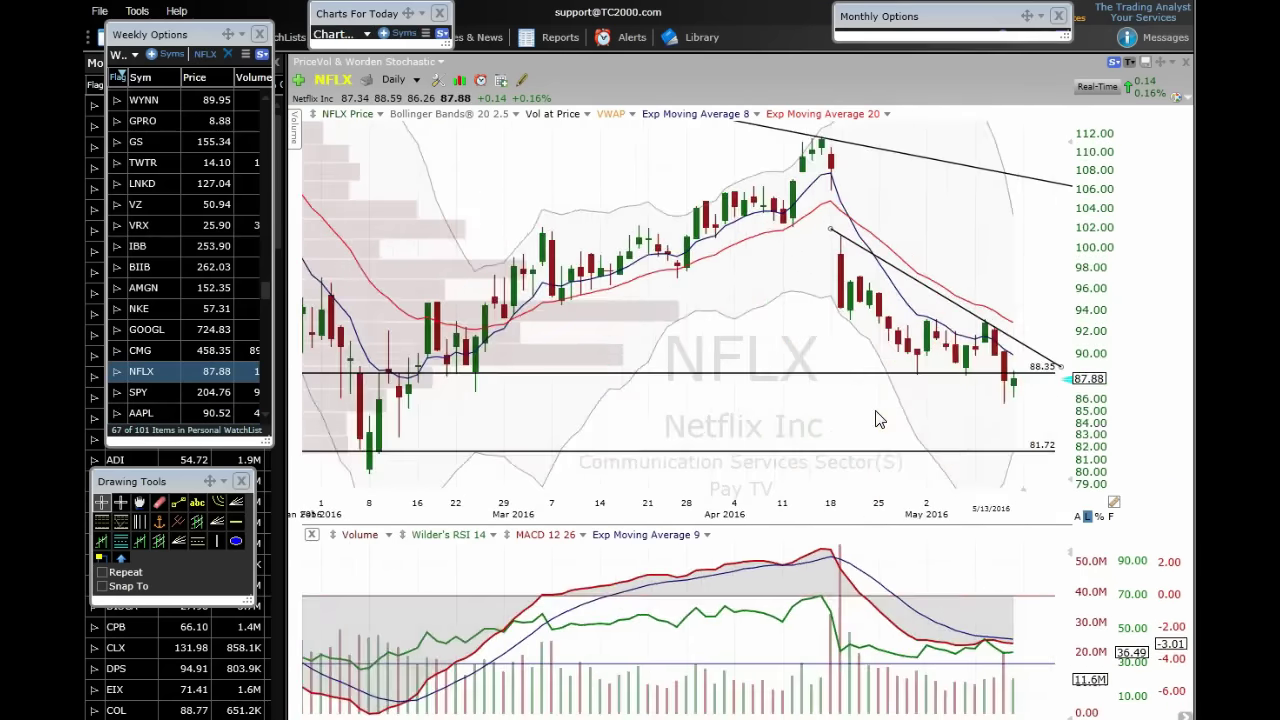
Examine NFLX's latest Daily candles against the 88.35 level and the 81.72 support line.
left_click(868, 418)
left_click(1018, 374)
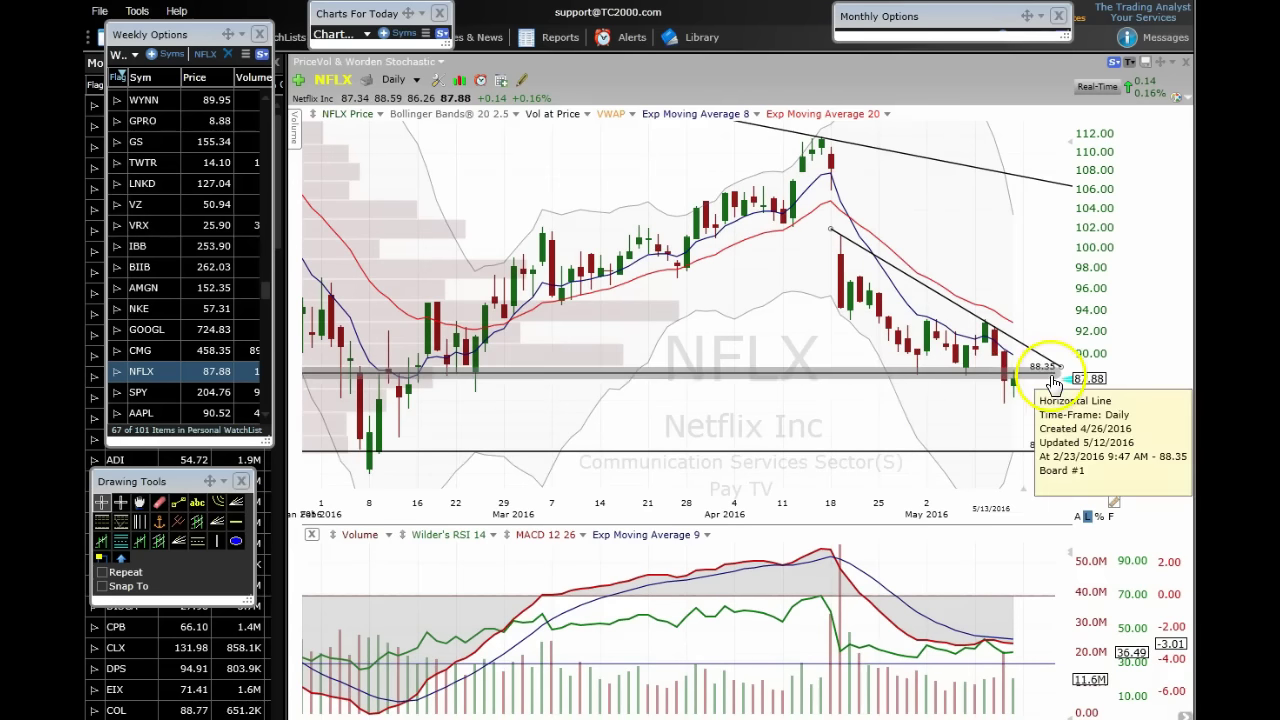
left_click(943, 386)
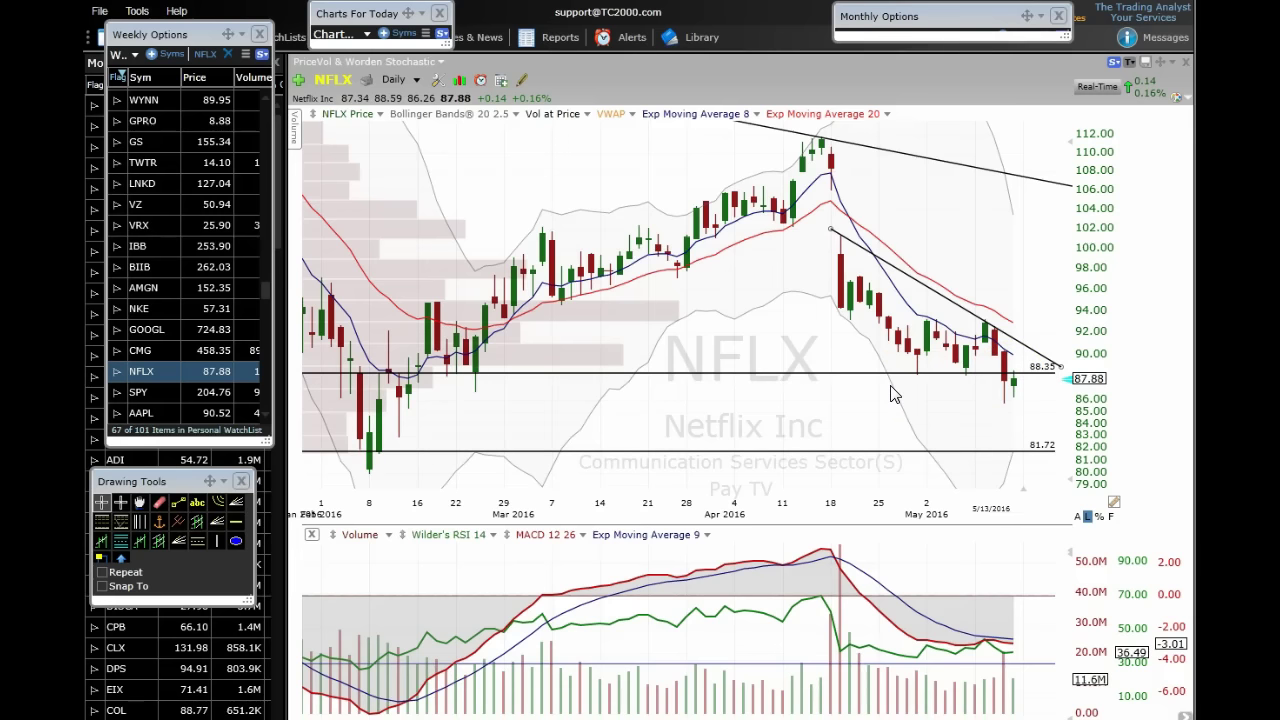
mouse_move(894, 378)
mouse_move(1018, 384)
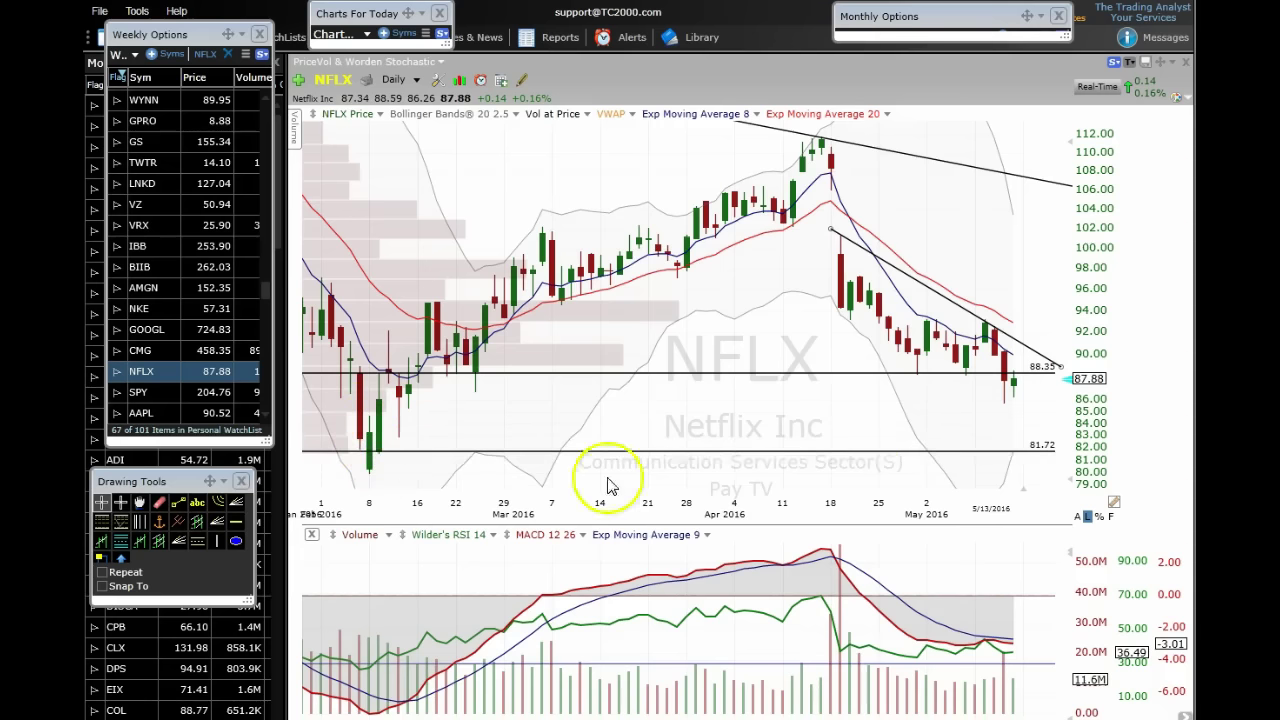
mouse_move(1055, 460)
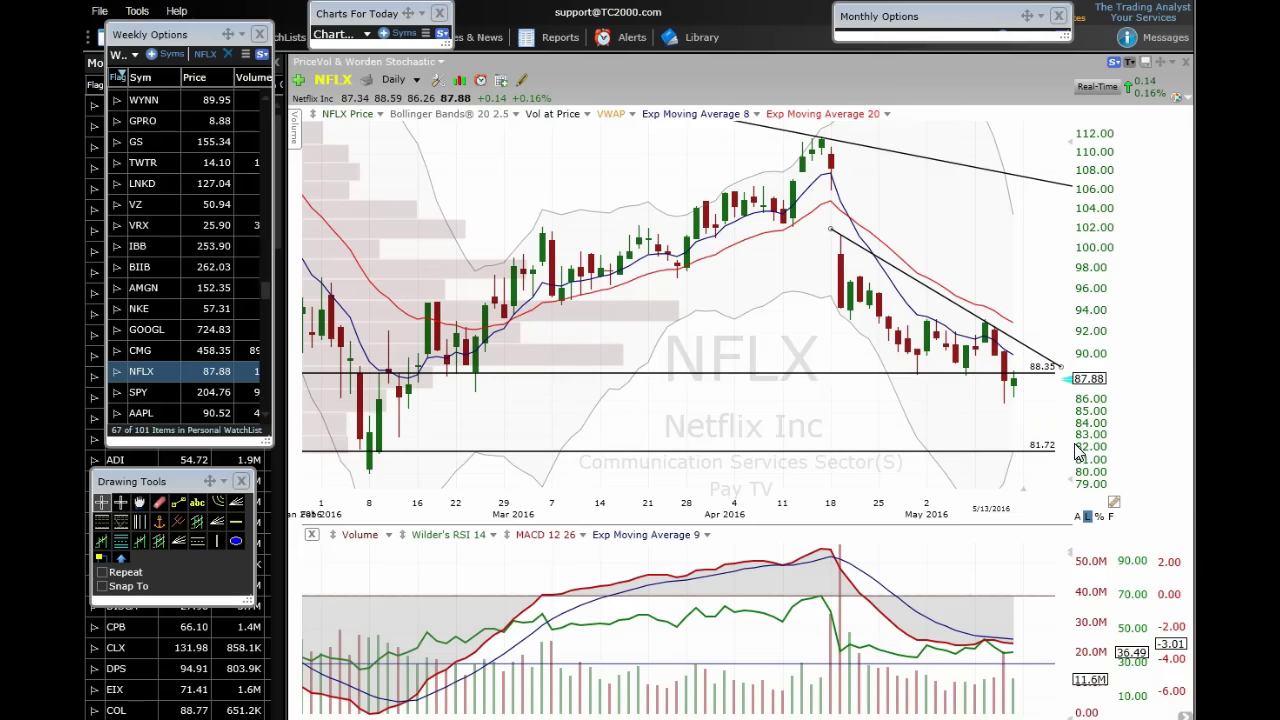
Load the TWTR Daily chart and extend its visible history back to the start of 2015.
type("twt")
key("Return")
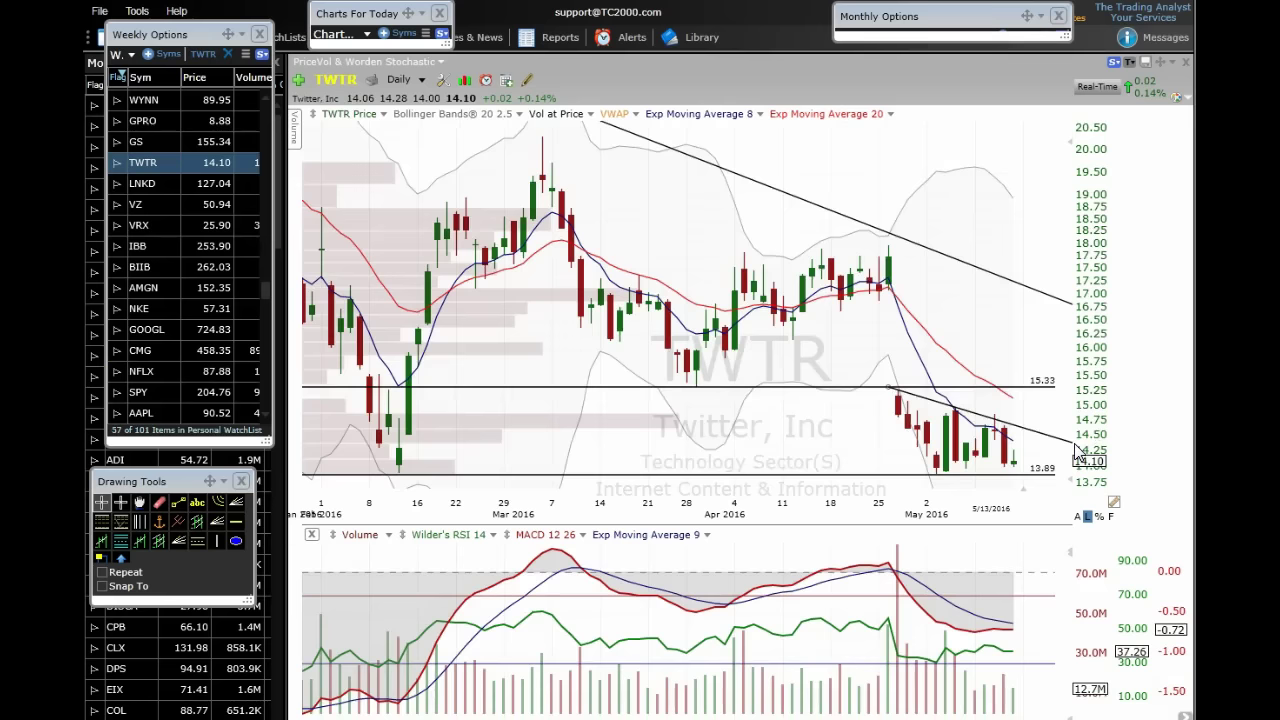
scroll(895, 390, "down", 2)
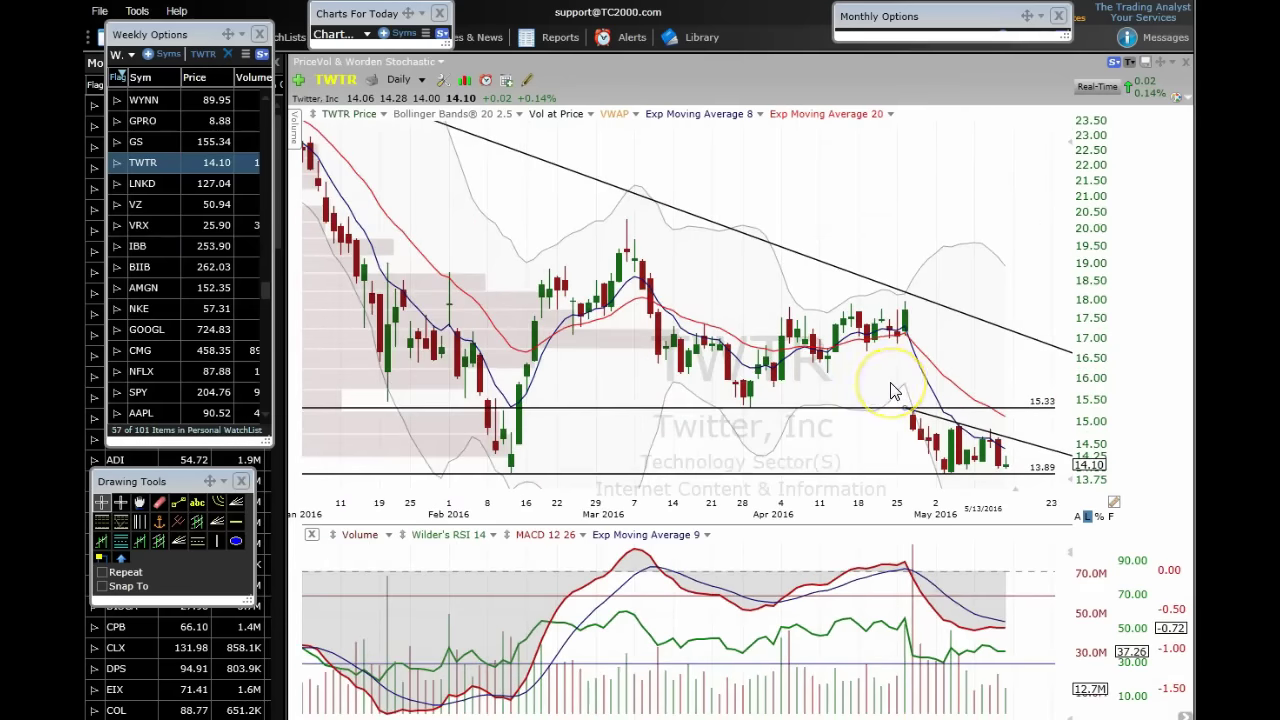
scroll(893, 390, "down", 4)
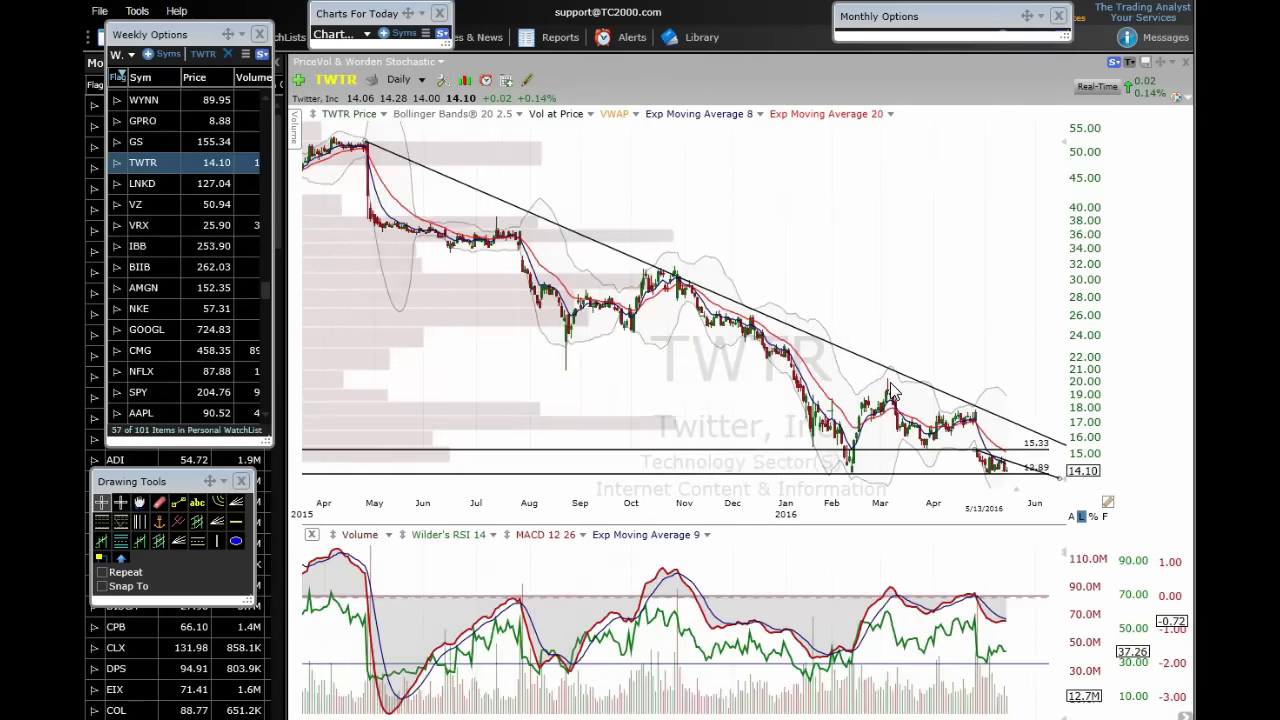
scroll(893, 390, "down", 2)
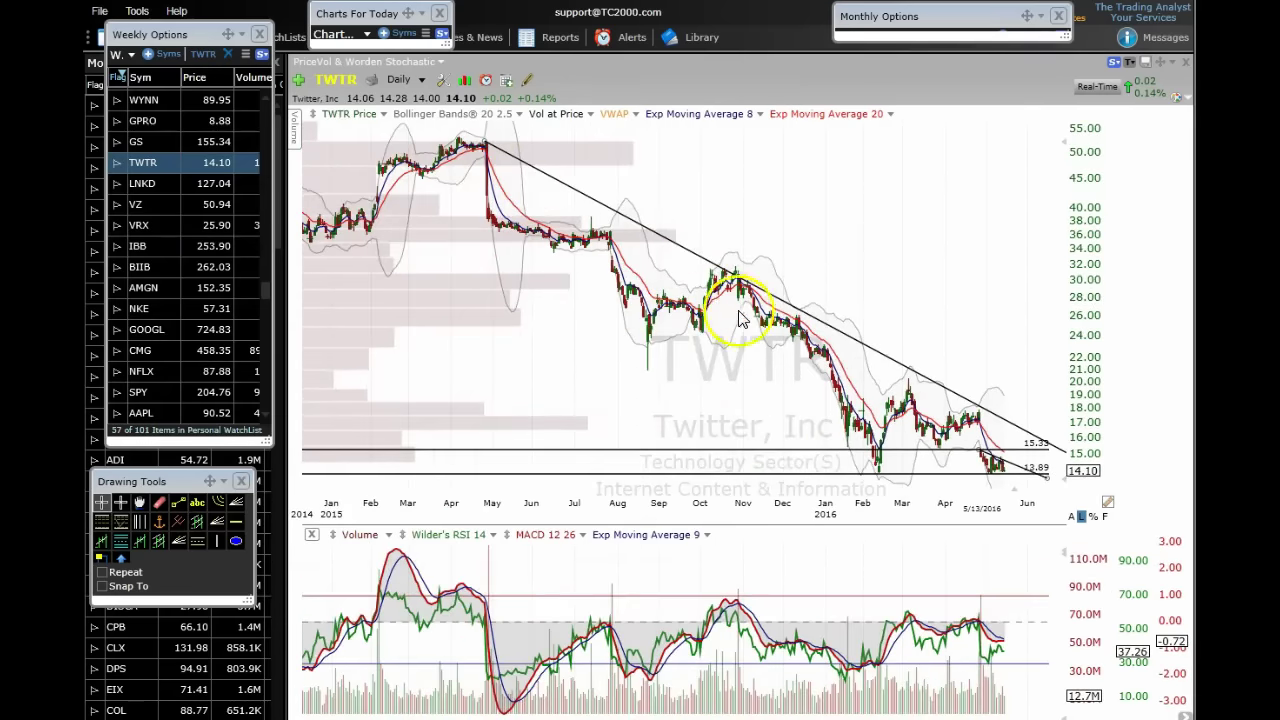
Examine TWTR's long descending trend line from April 2015 and the short one from late April 2016.
left_click(868, 344)
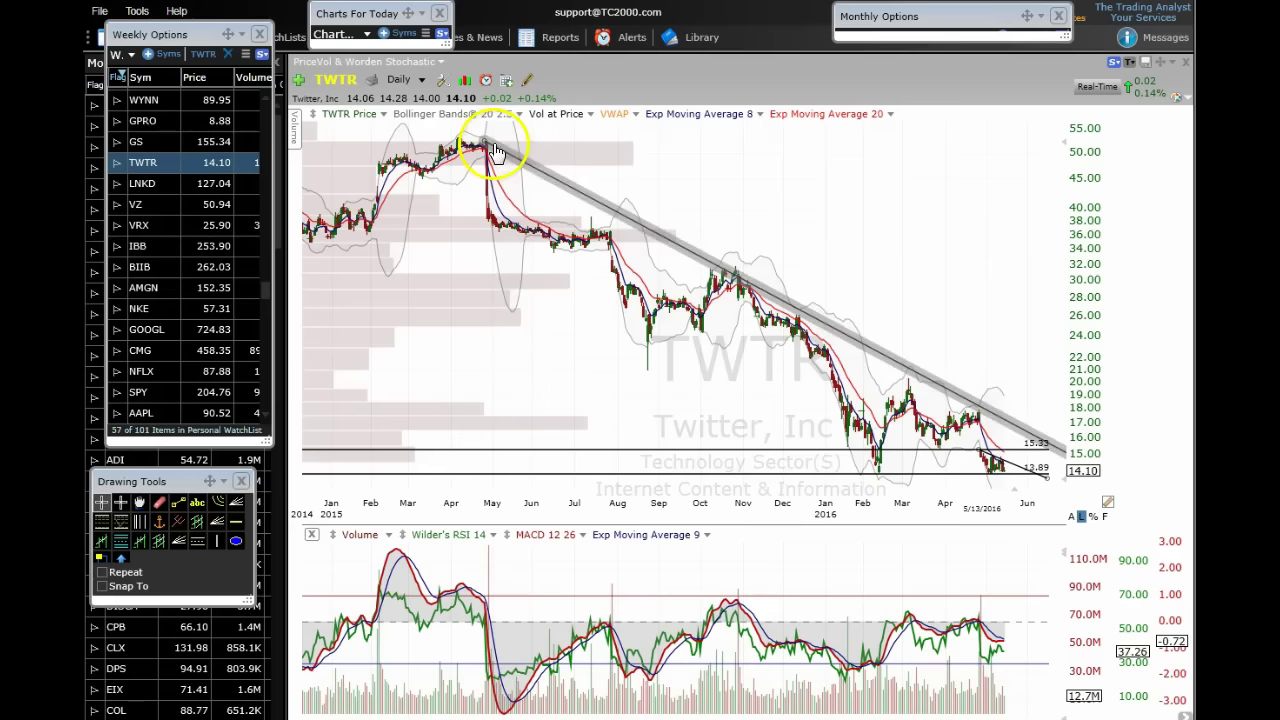
scroll(940, 422, "up", 3)
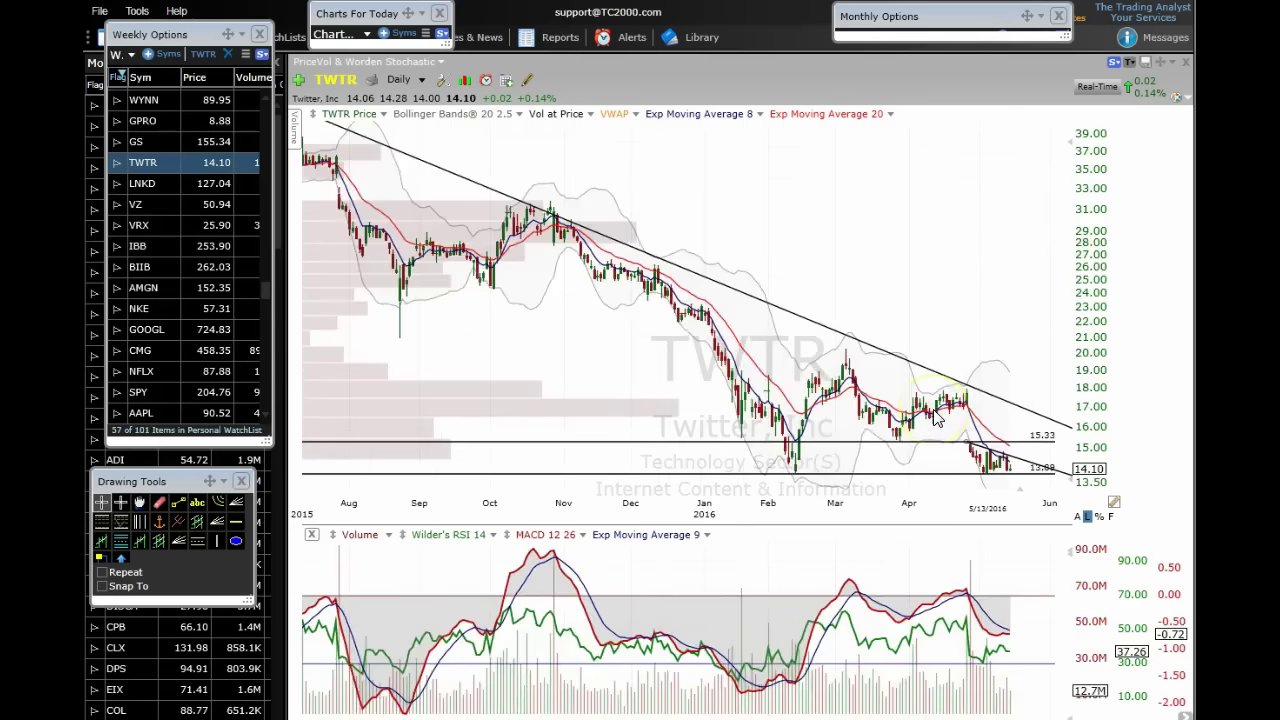
scroll(937, 420, "up", 2)
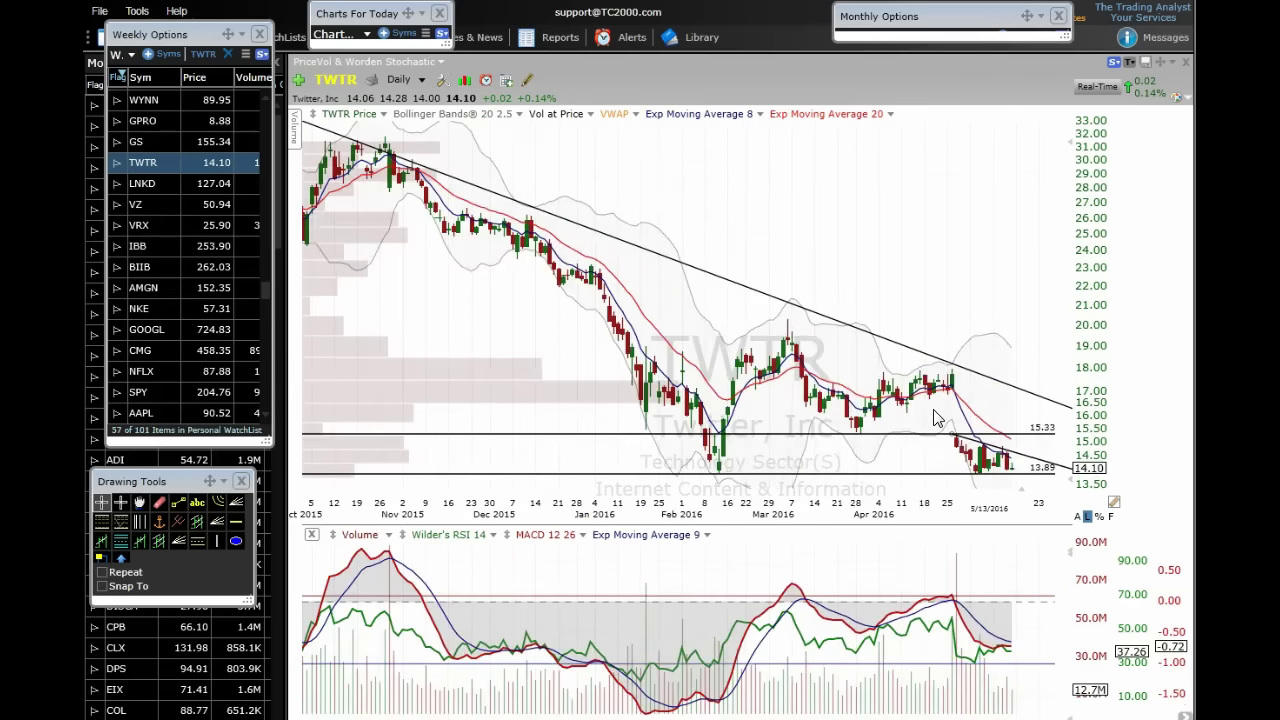
scroll(988, 445, "up", 2)
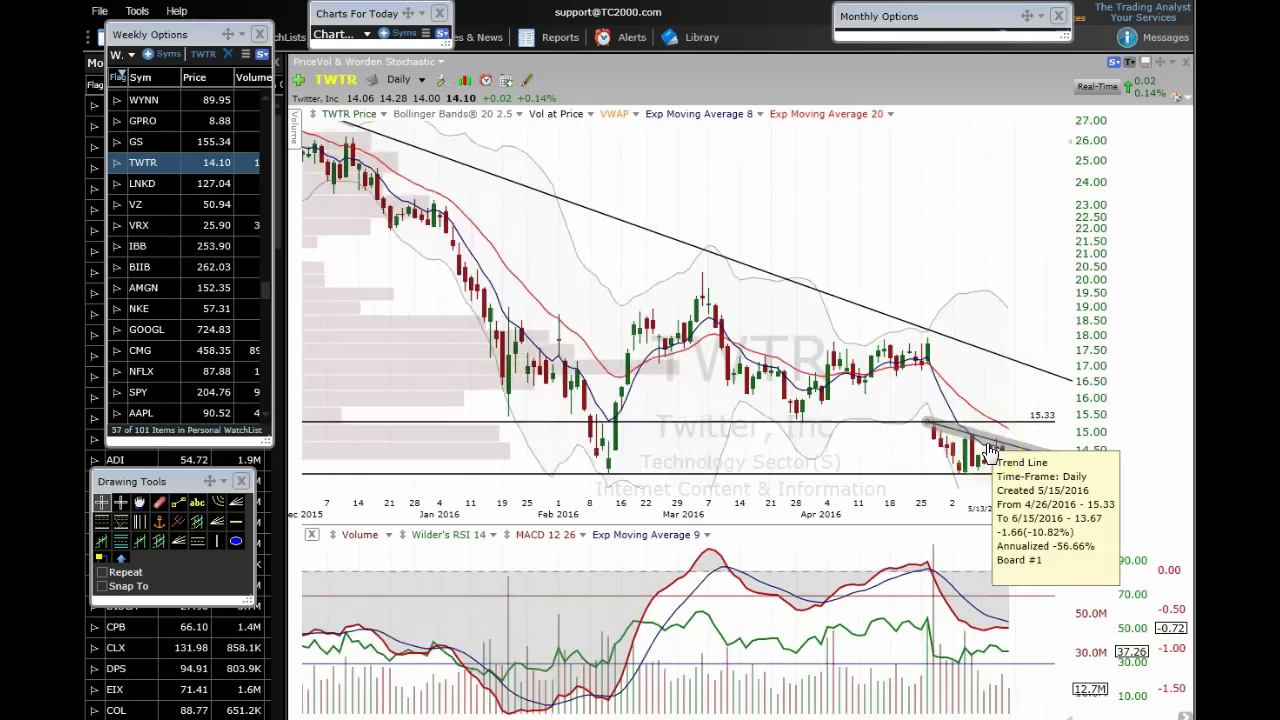
scroll(988, 445, "up", 1)
left_click(1035, 465)
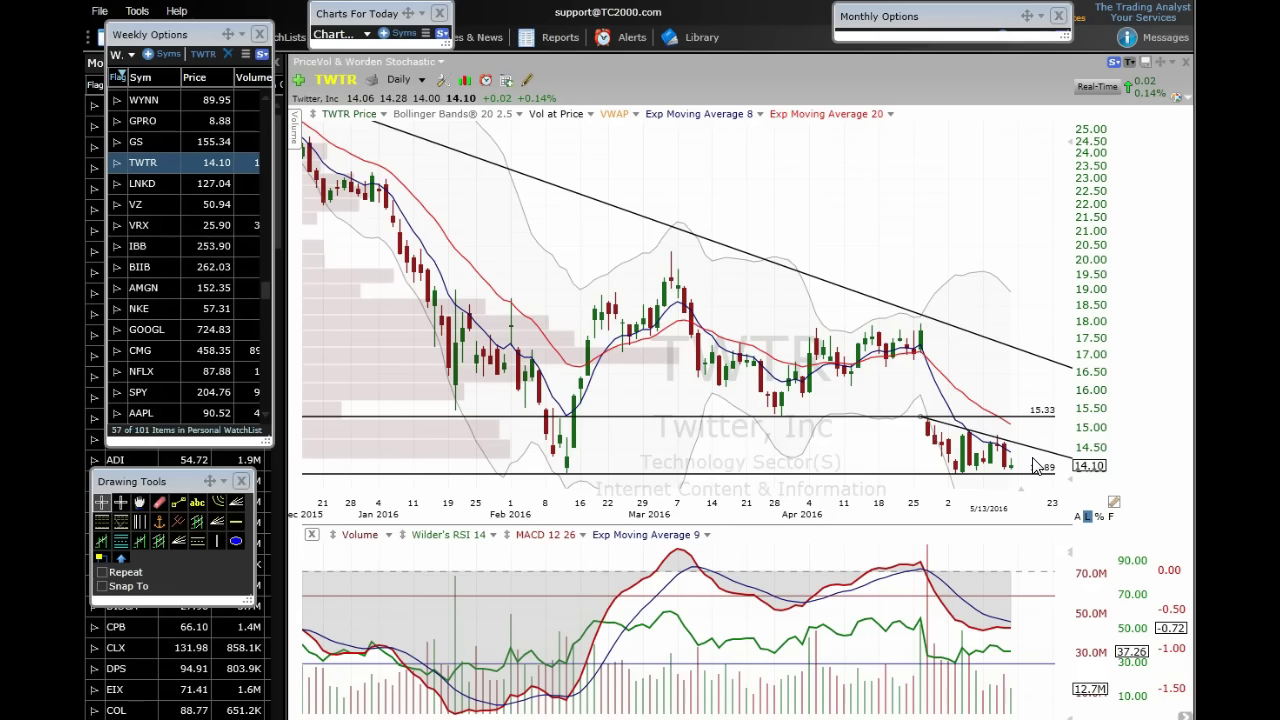
Inspect TWTR's 13.89 support line at the February and May 2016 lows on the Daily chart.
left_click_drag(1038, 467, 937, 484)
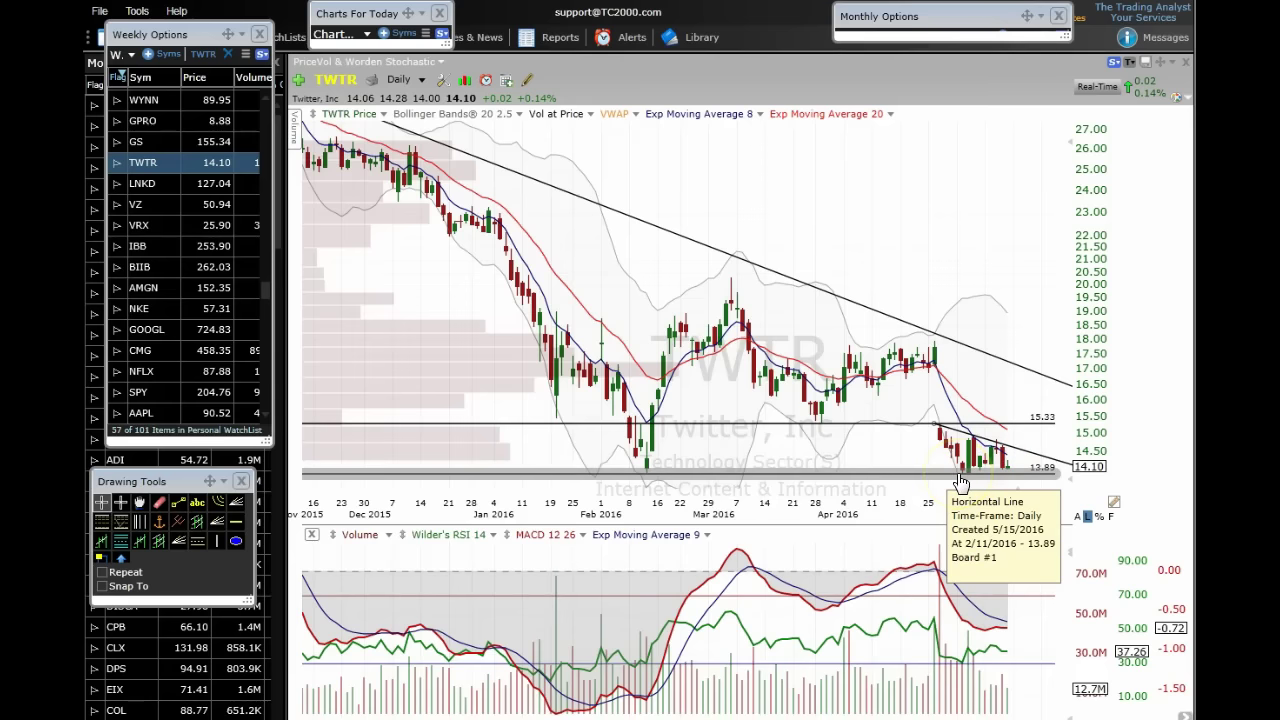
left_click(635, 488)
left_click(640, 472)
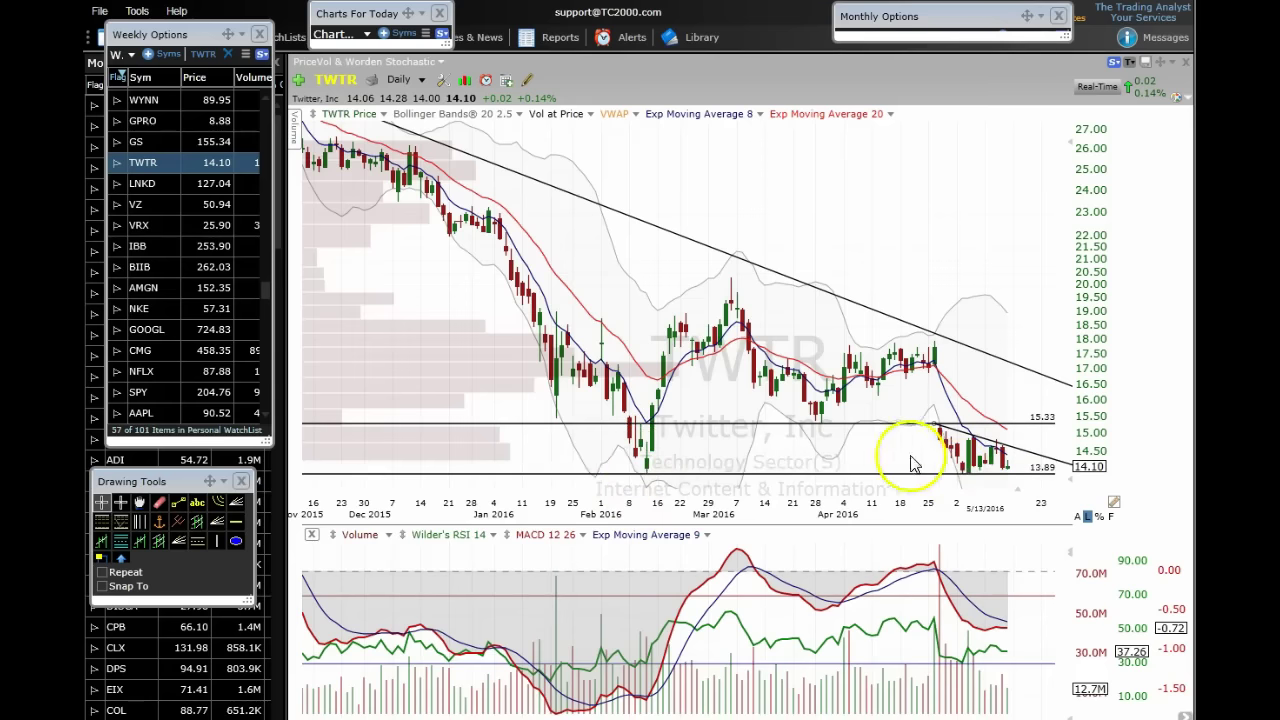
left_click(964, 476)
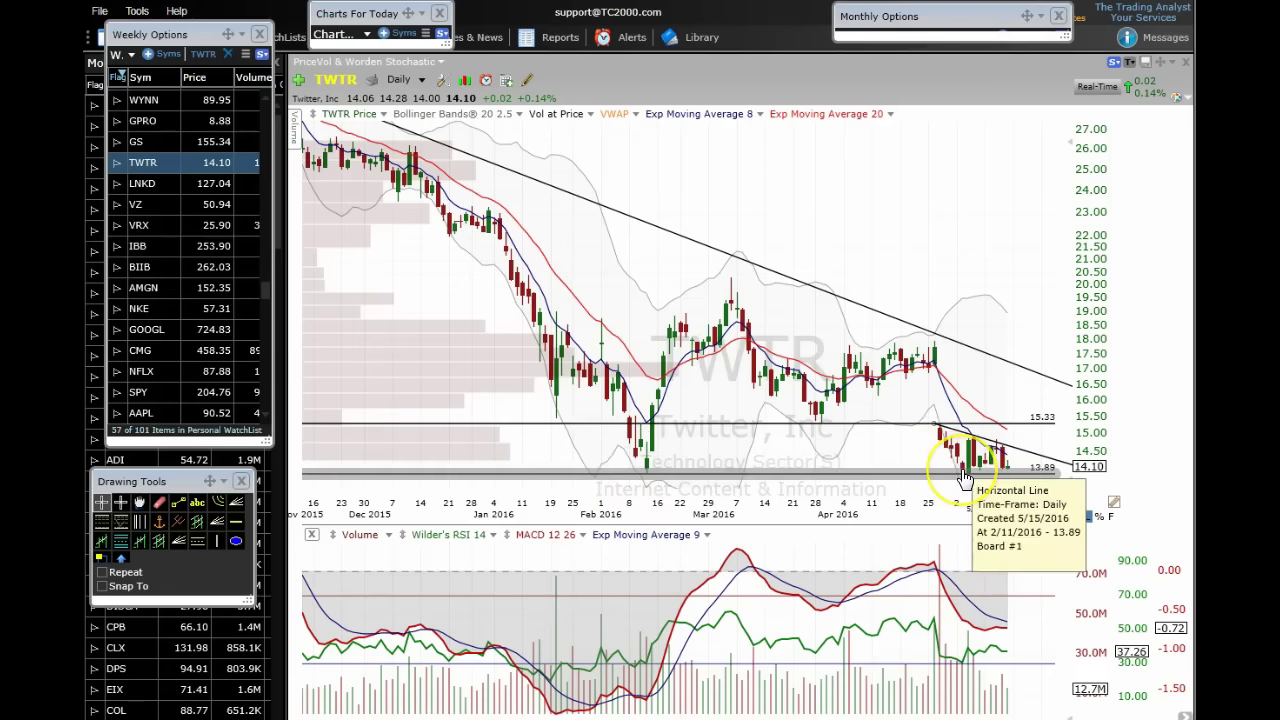
left_click(967, 458)
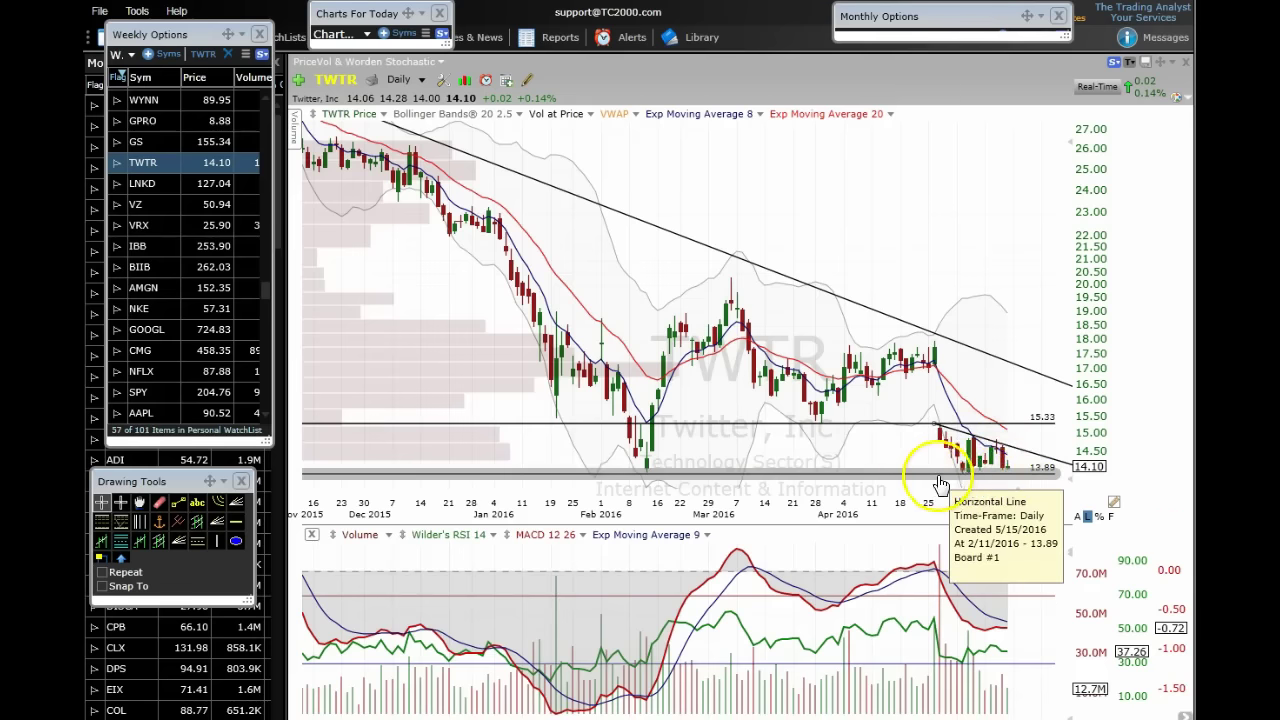
scroll(940, 484, "up", 2)
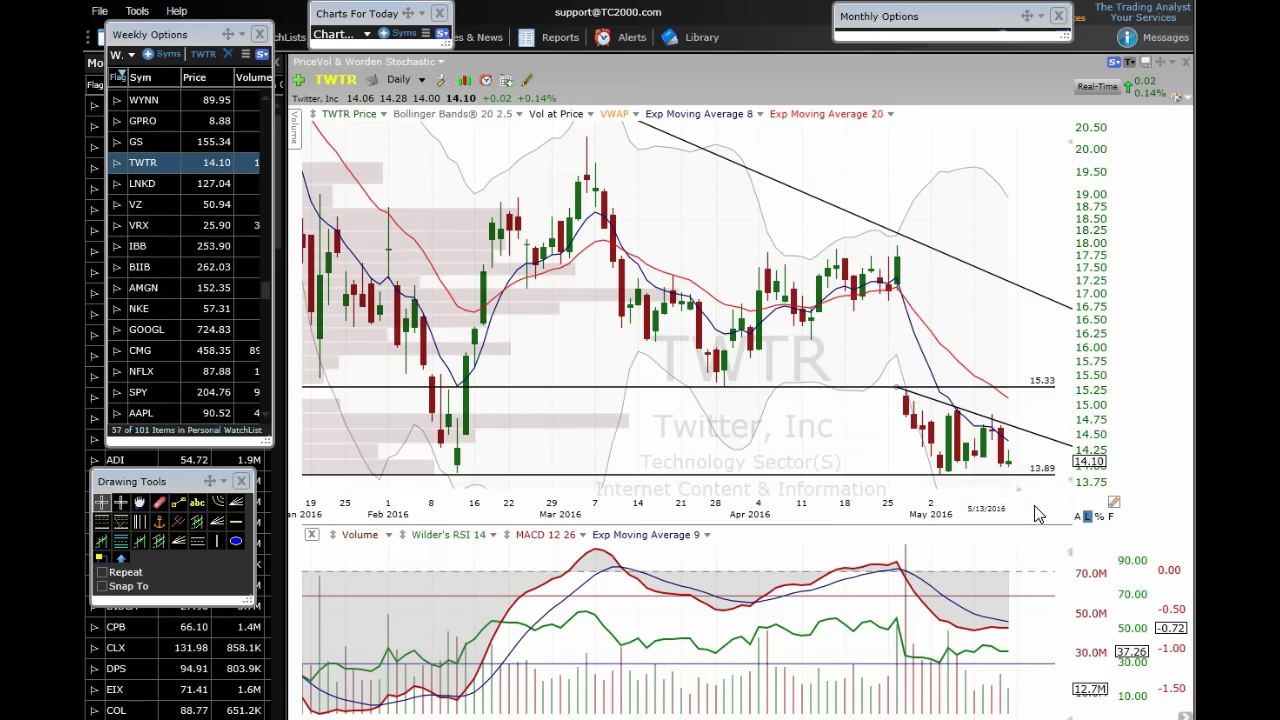
Load the GPRO Daily chart and extend its visible history back to November 2015.
type("gpro")
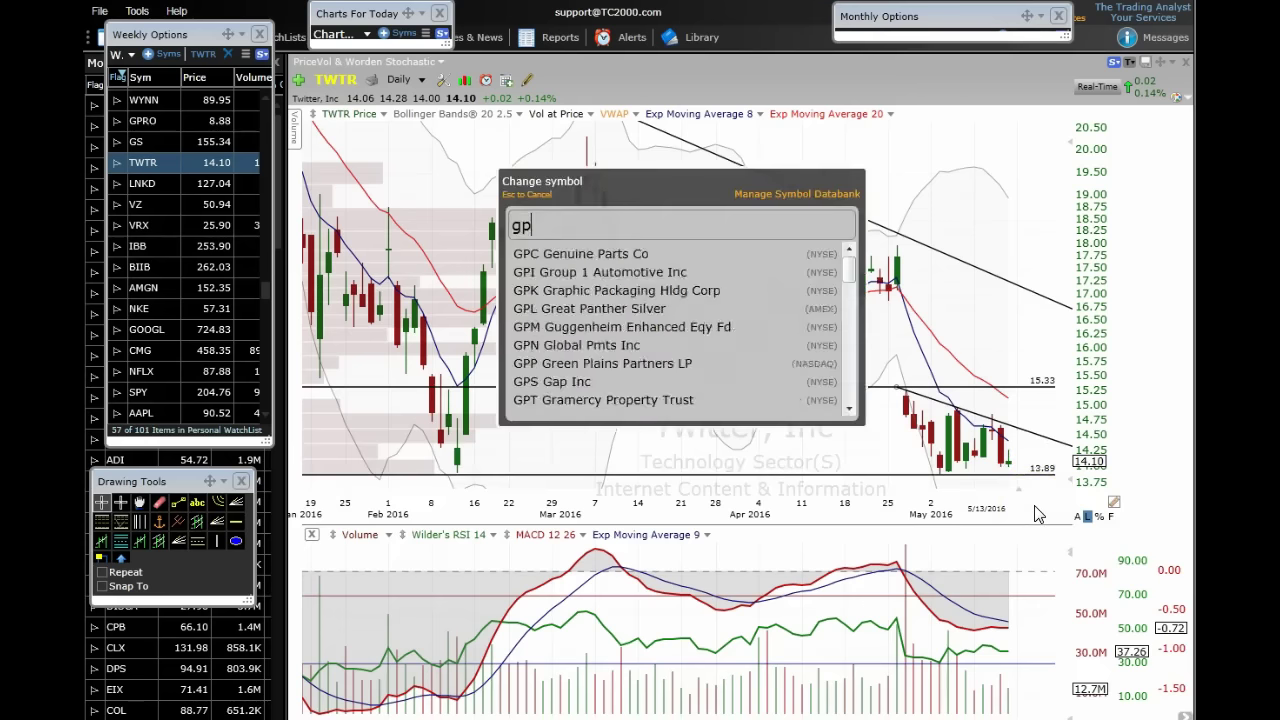
key("Return")
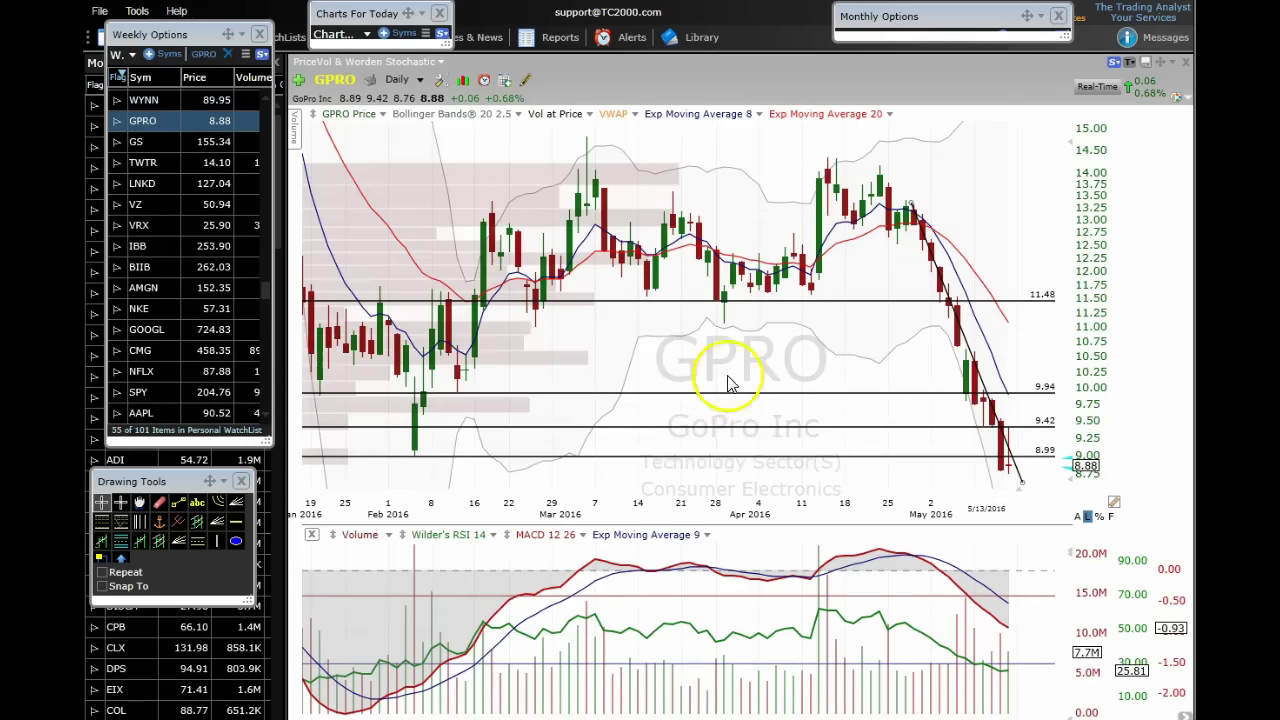
scroll(731, 374, "down", 2)
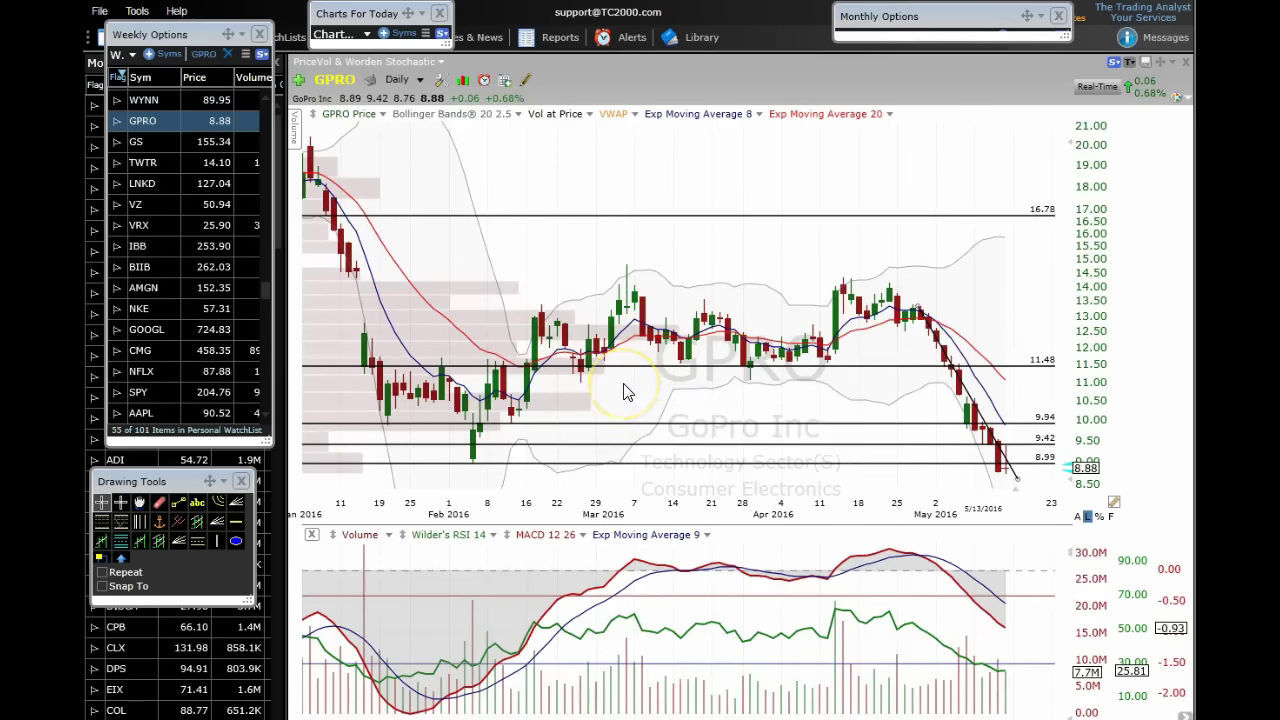
scroll(627, 392, "down", 1)
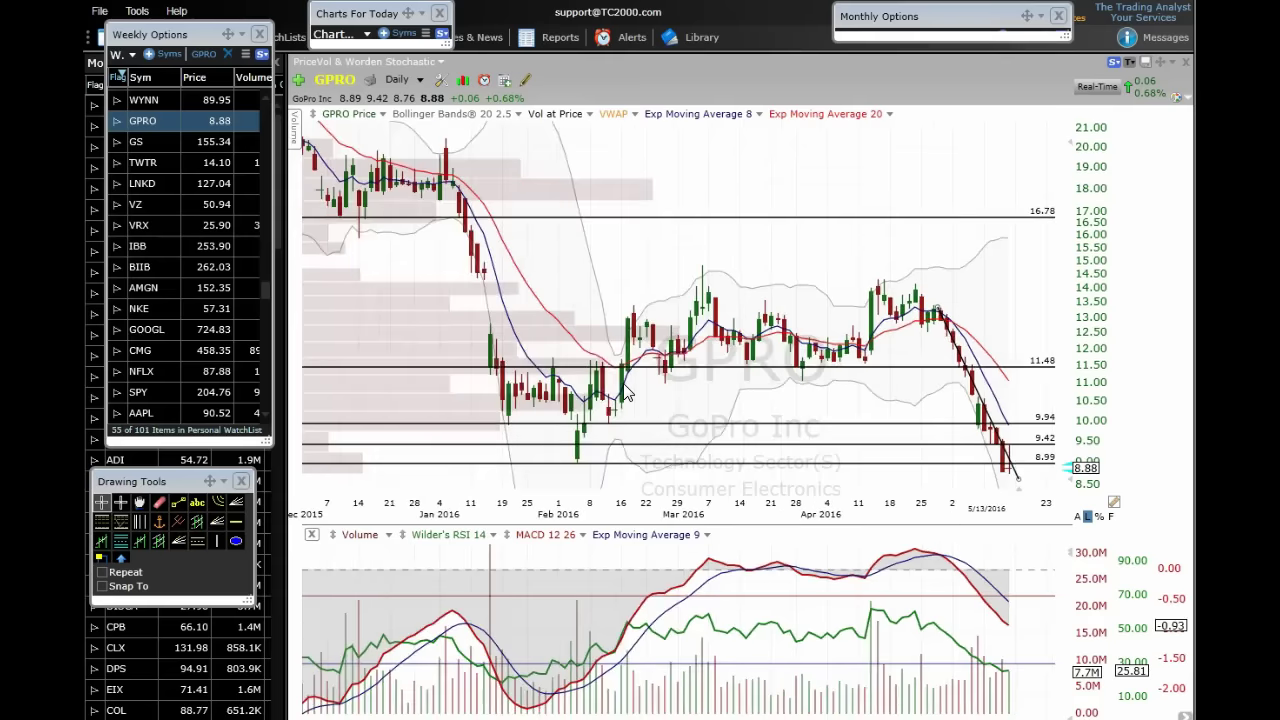
scroll(627, 392, "down", 1)
View GPRO's Monthly candles and its Quarterly candles.
left_click(398, 79)
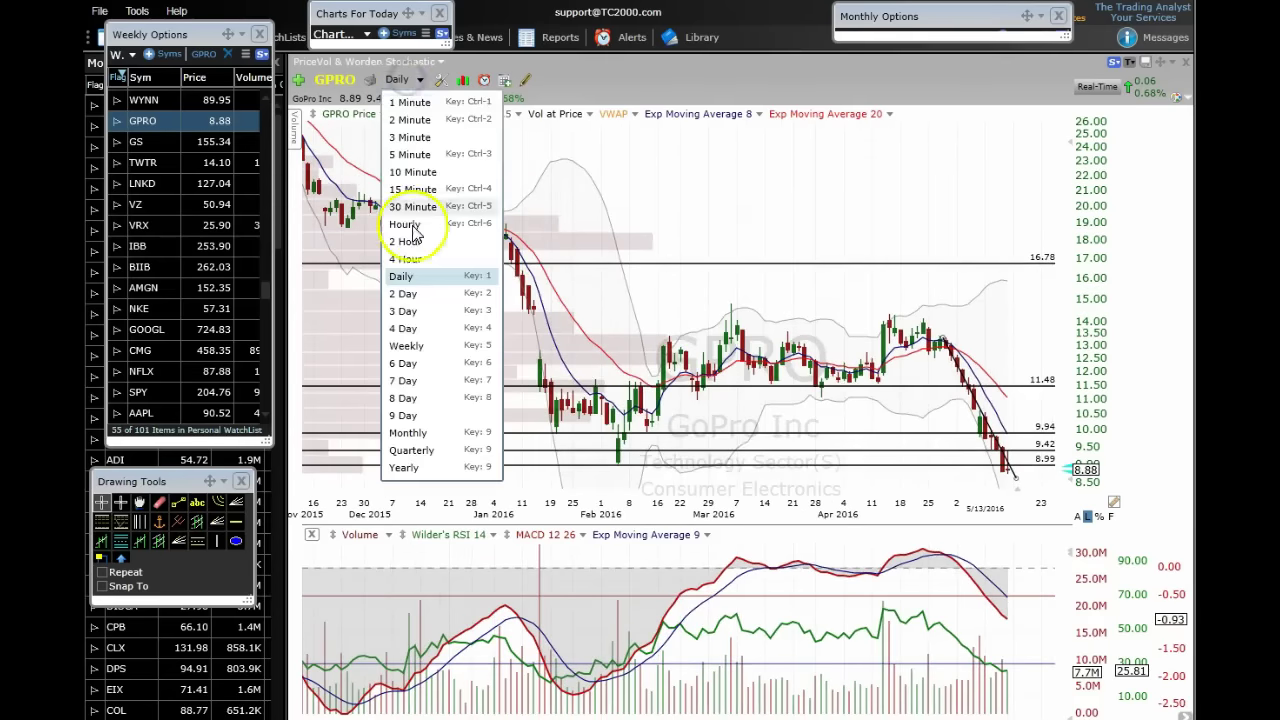
left_click(422, 438)
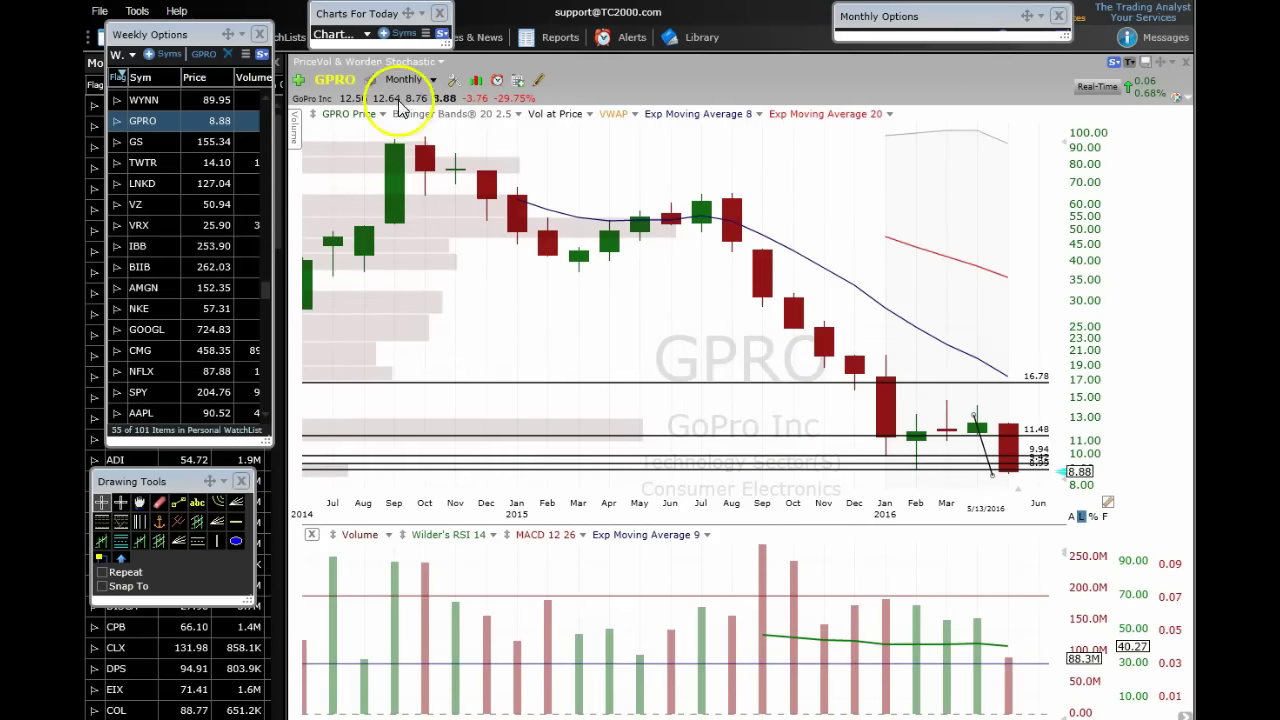
left_click(420, 80)
left_click(422, 449)
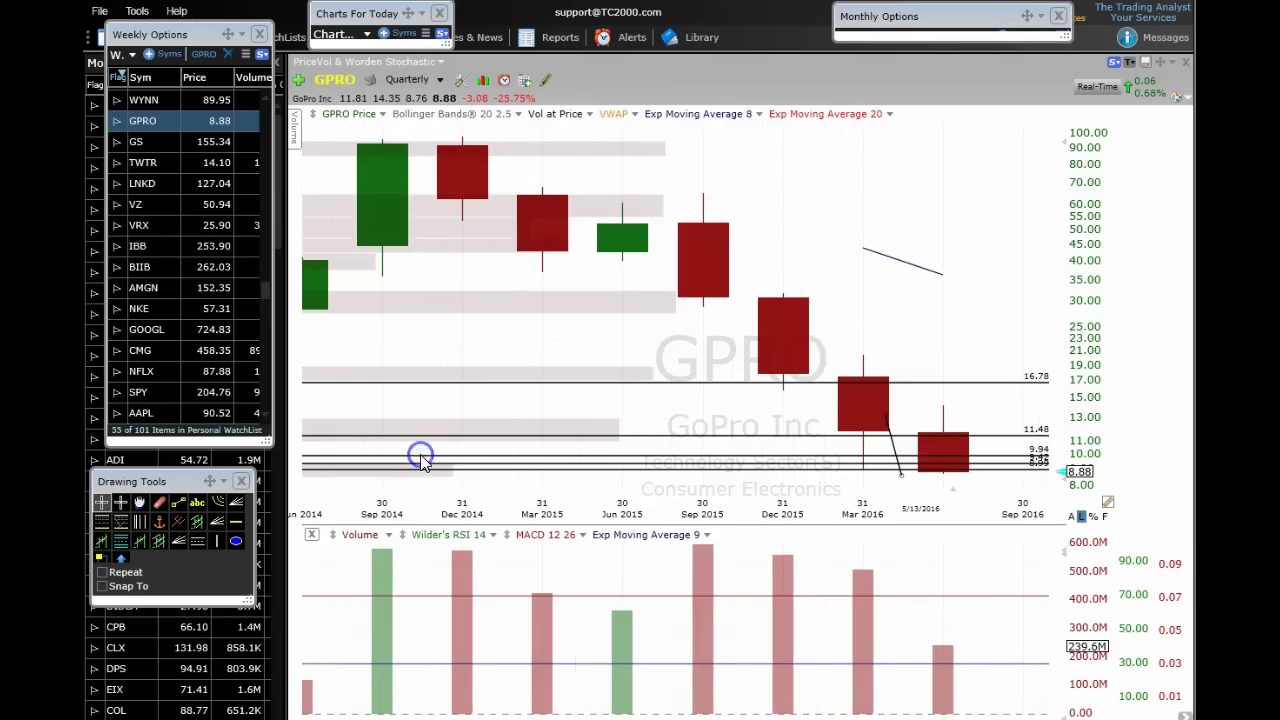
left_click(575, 422)
Return GPRO to the Daily time frame and inspect the 8.99 line against the February 2016 low.
left_click(439, 79)
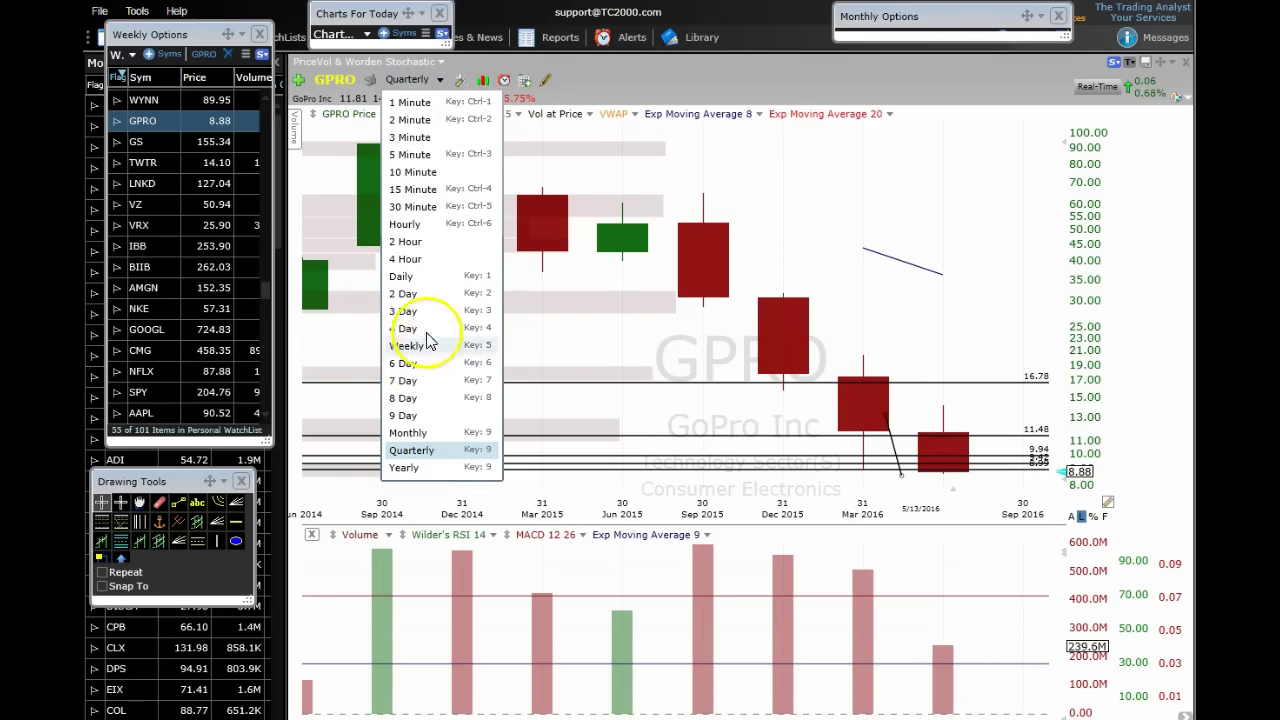
left_click(430, 279)
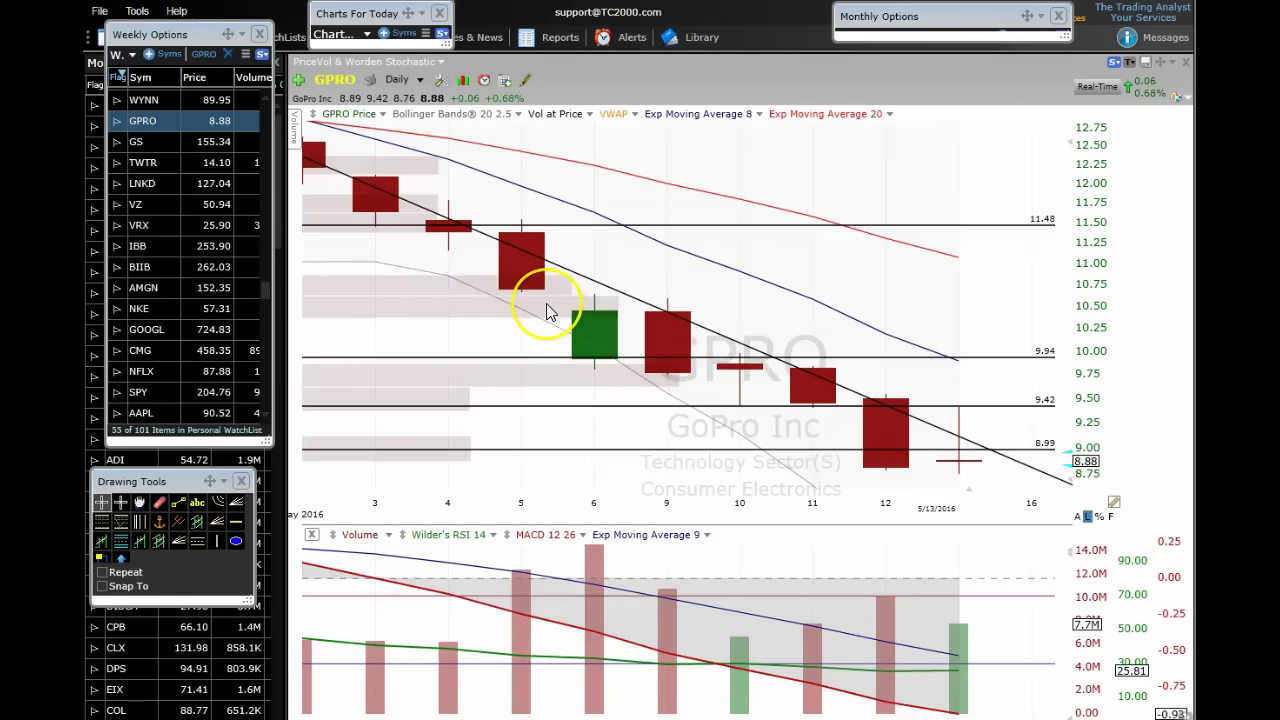
scroll(546, 303, "down", 10)
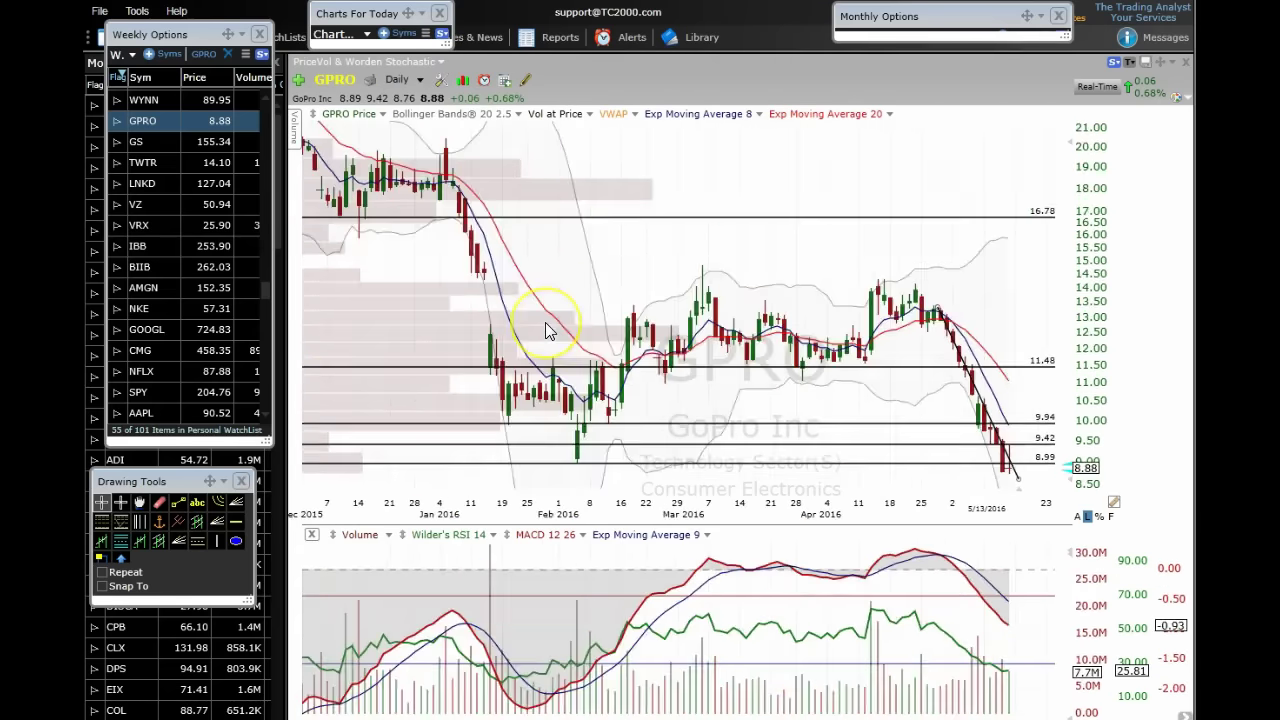
scroll(546, 331, "down", 2)
scroll(622, 393, "up", 2)
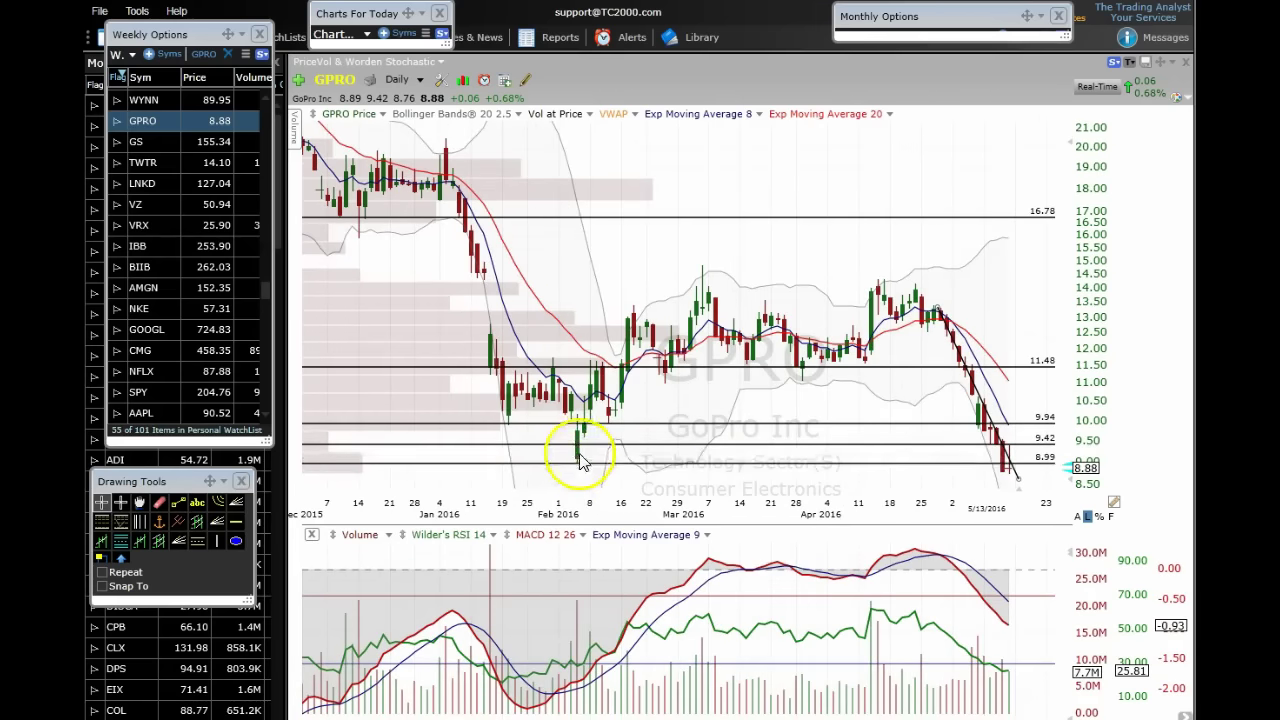
mouse_move(581, 474)
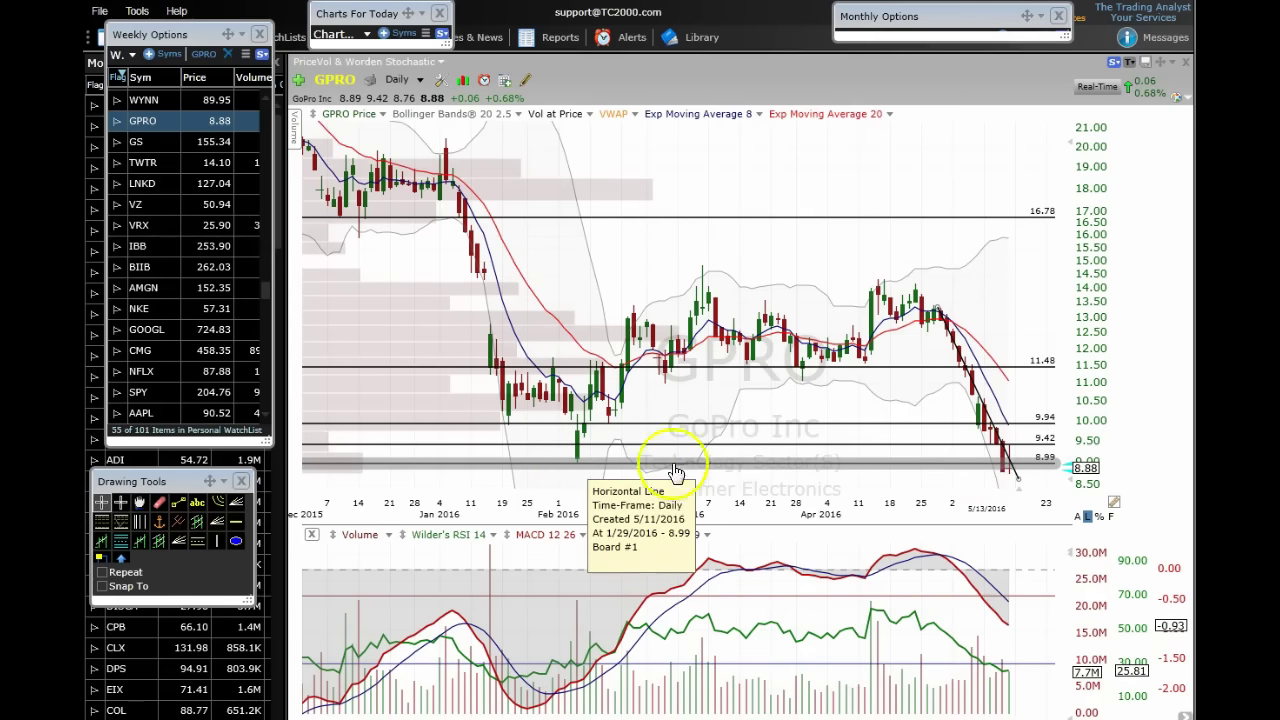
Examine GPRO's descending trend line from late April 2016 on the Daily and Hourly charts.
scroll(983, 458, "up", 3)
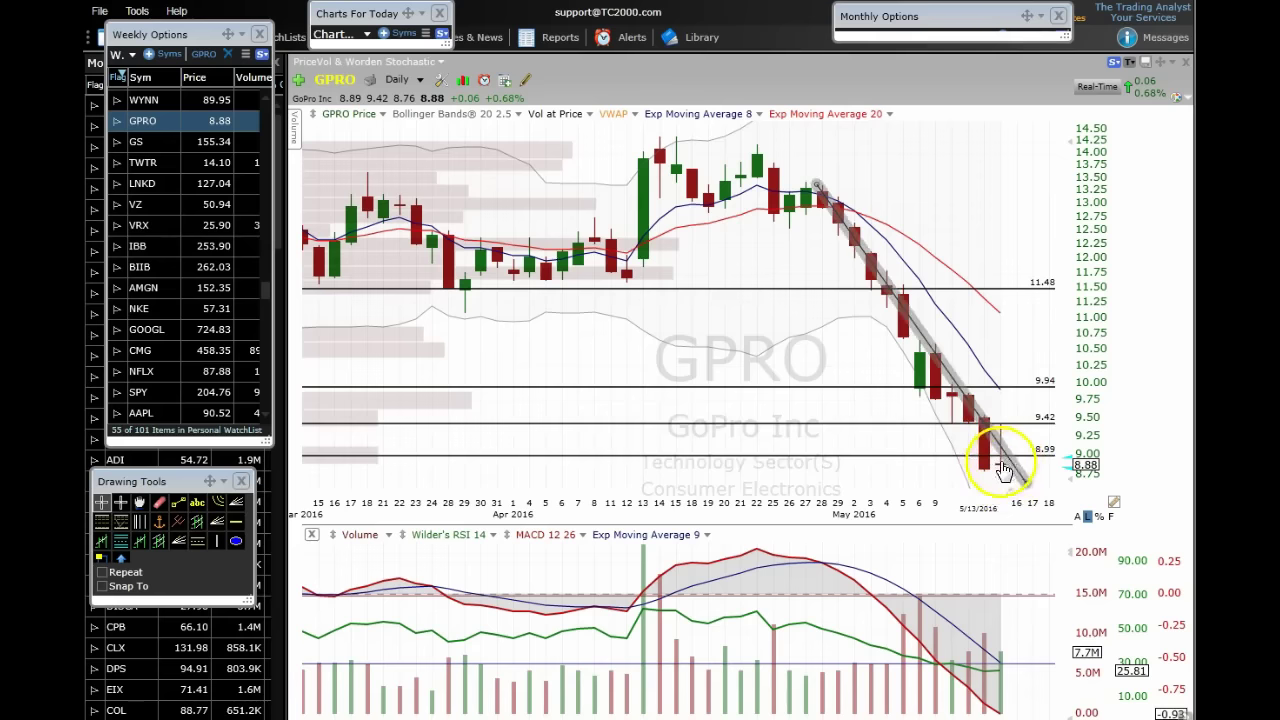
mouse_move(1020, 463)
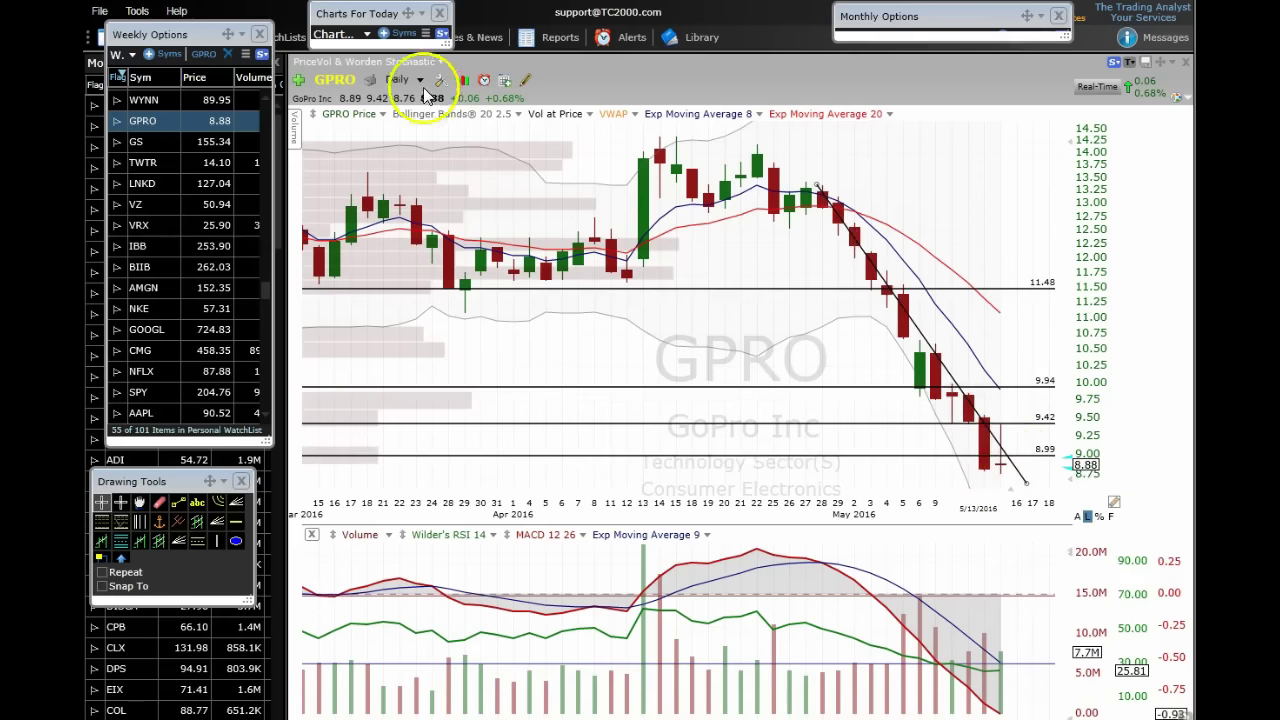
left_click(405, 79)
left_click(410, 224)
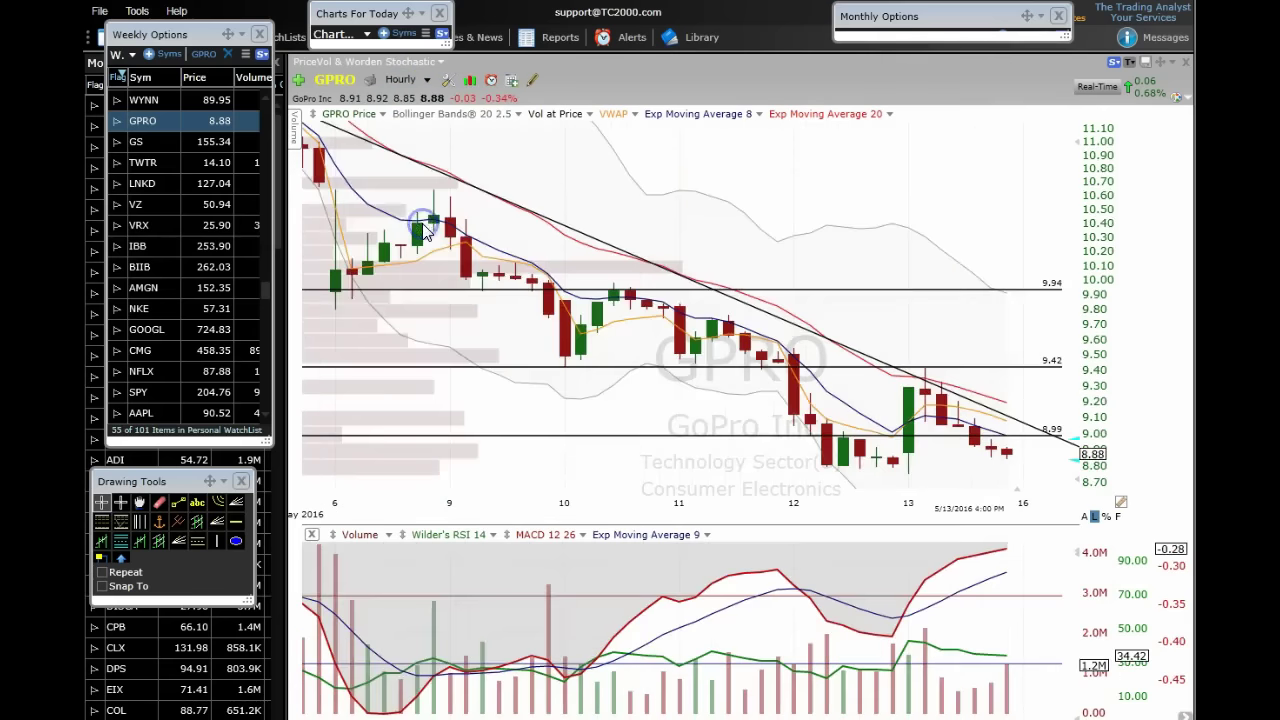
scroll(563, 315, "down", 2)
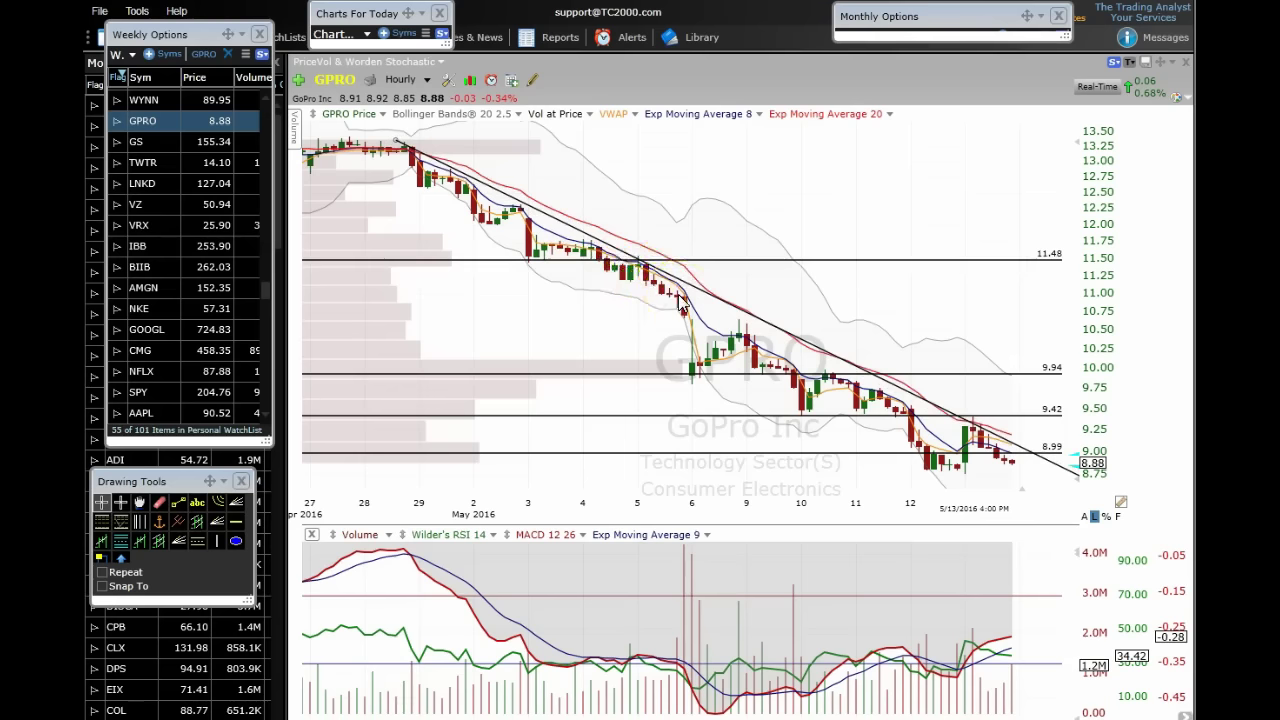
mouse_move(407, 150)
Load the BA chart and set it to the Daily time frame.
type("BA")
key("Return")
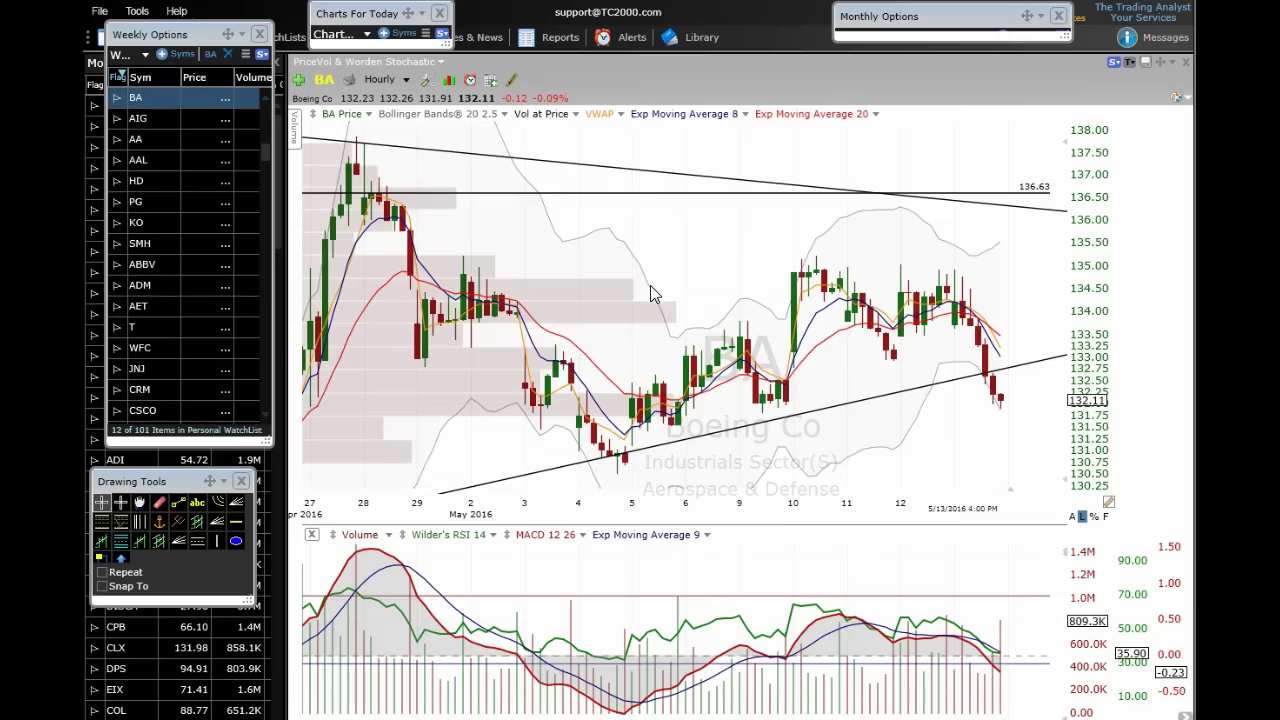
left_click(370, 88)
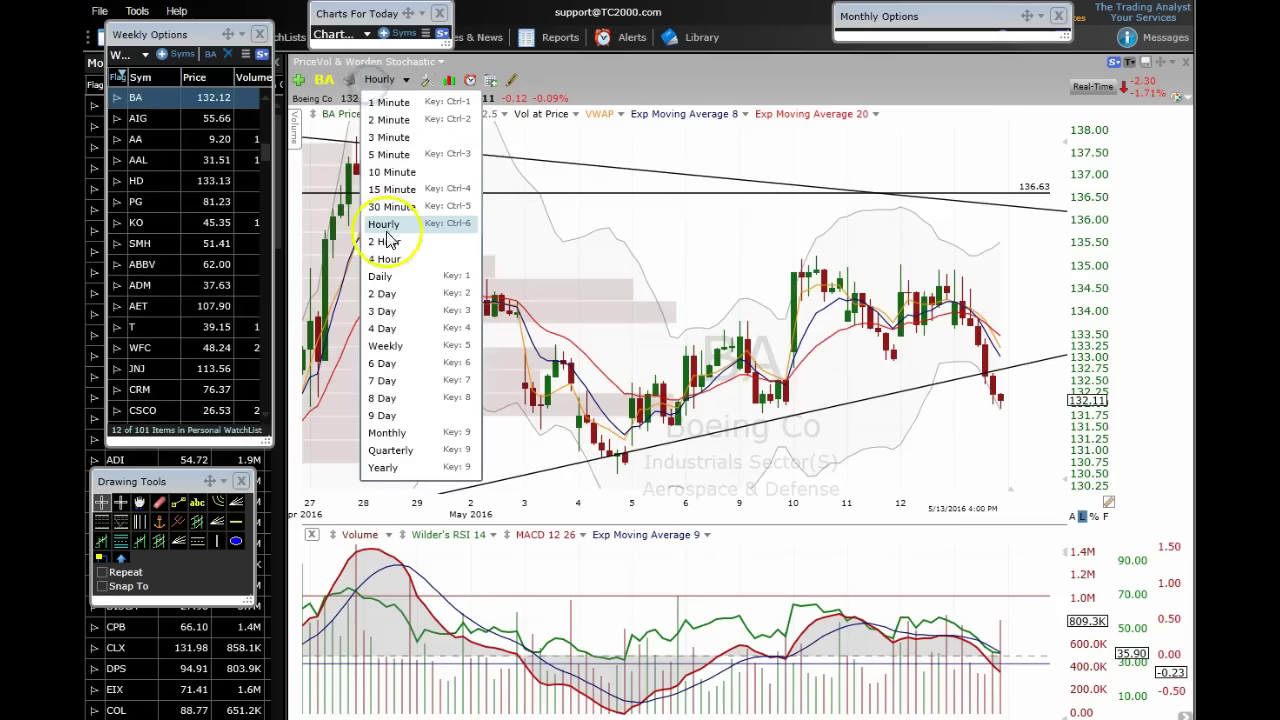
left_click(392, 280)
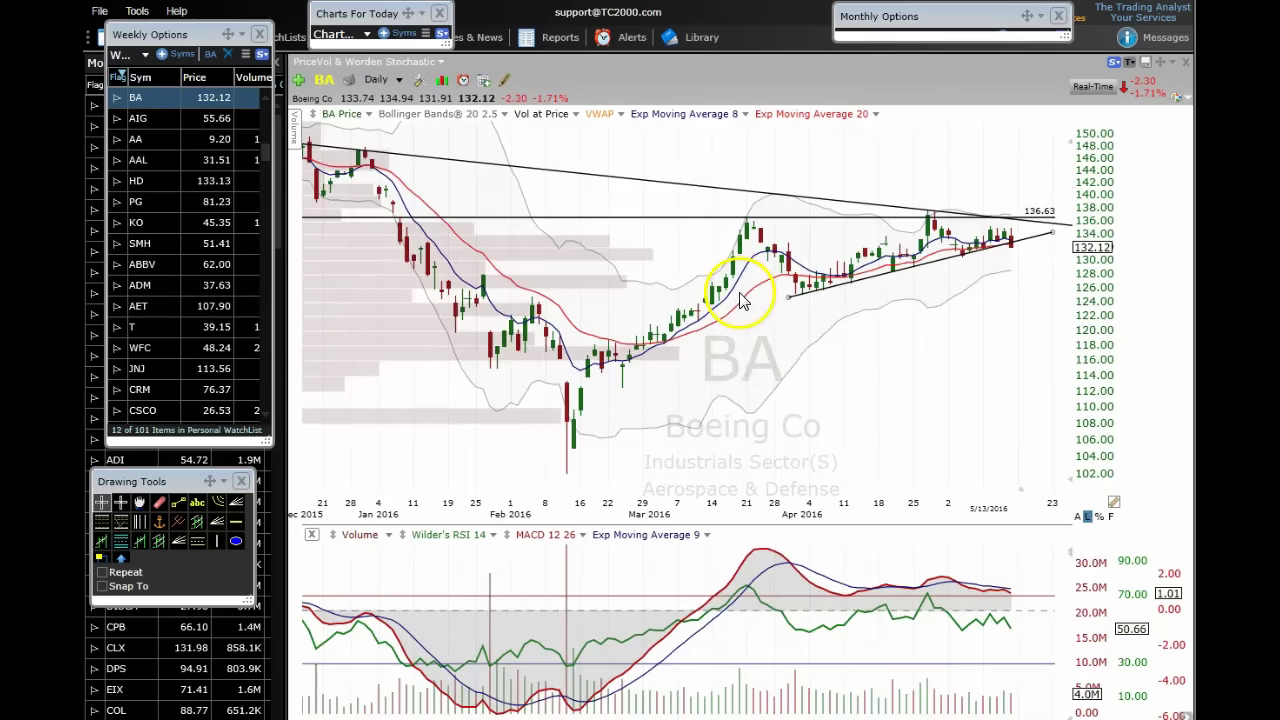
Examine BA's 136.63 resistance line, its converging trend lines and the latest Daily candles, including the 5/11/16 candle's values.
scroll(740, 300, "down", 5)
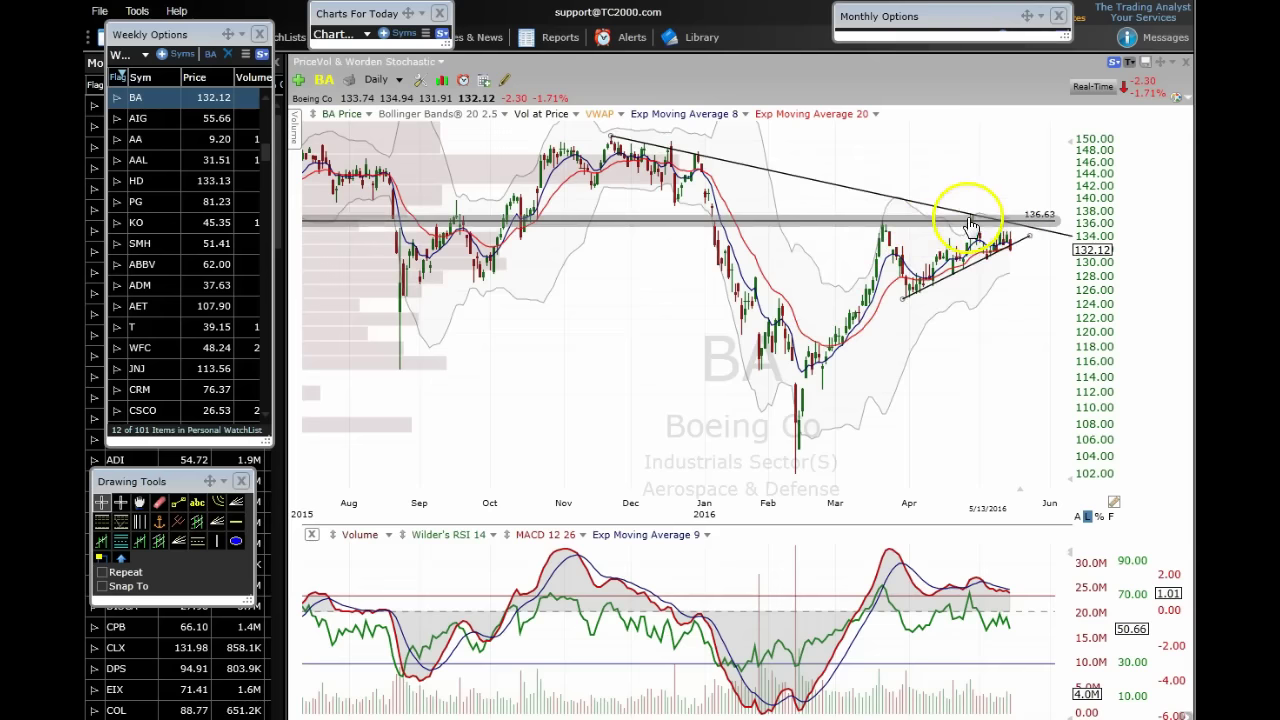
scroll(948, 240, "up", 4)
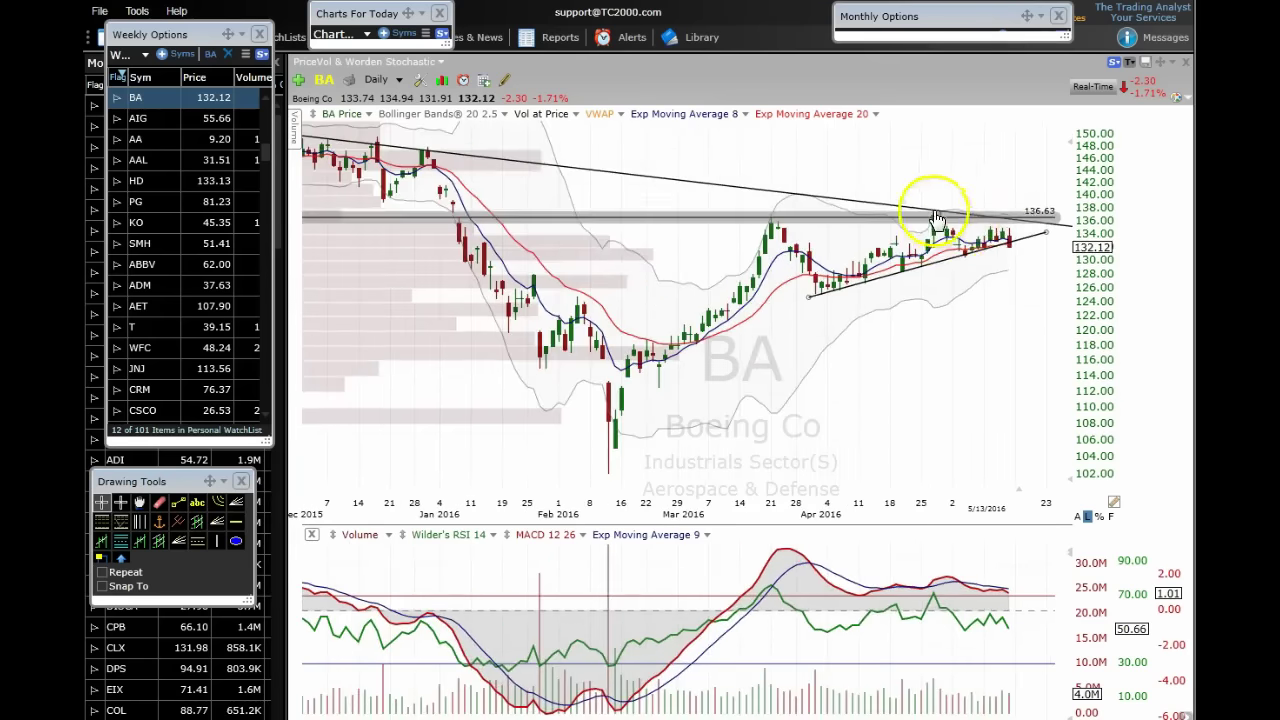
scroll(762, 298, "up", 3)
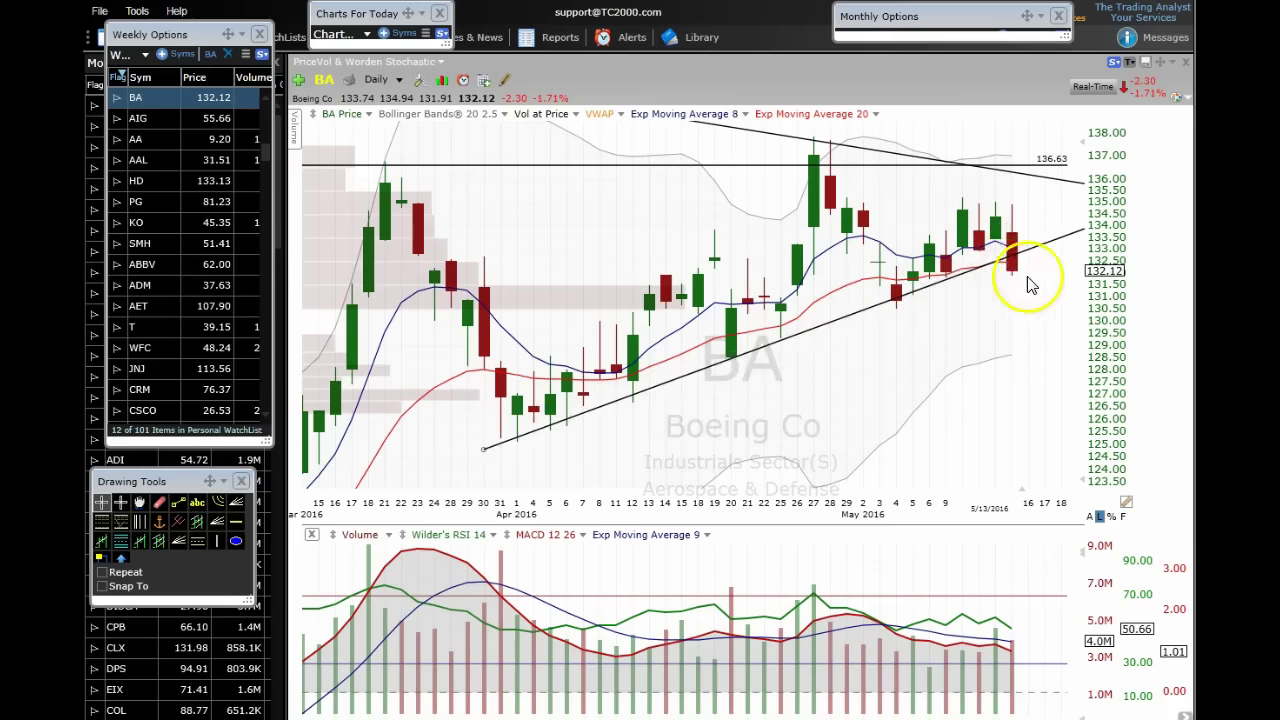
left_click_drag(986, 257, 984, 250)
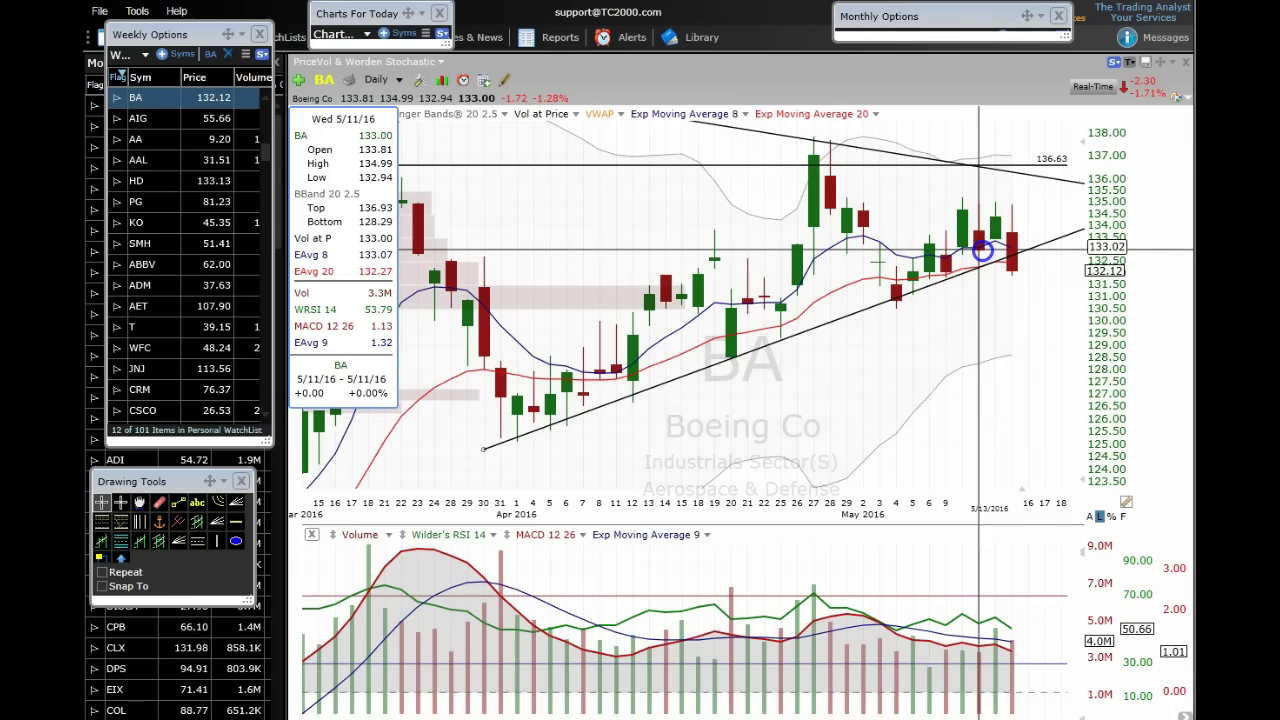
mouse_move(983, 250)
left_mouse_down()
mouse_move(994, 300)
mouse_move(1006, 277)
mouse_move(1027, 280)
left_mouse_up()
Draw a horizontal support line at 131.87 on the BA Daily chart, beneath the latest candle.
left_click(236, 521)
left_click(641, 443)
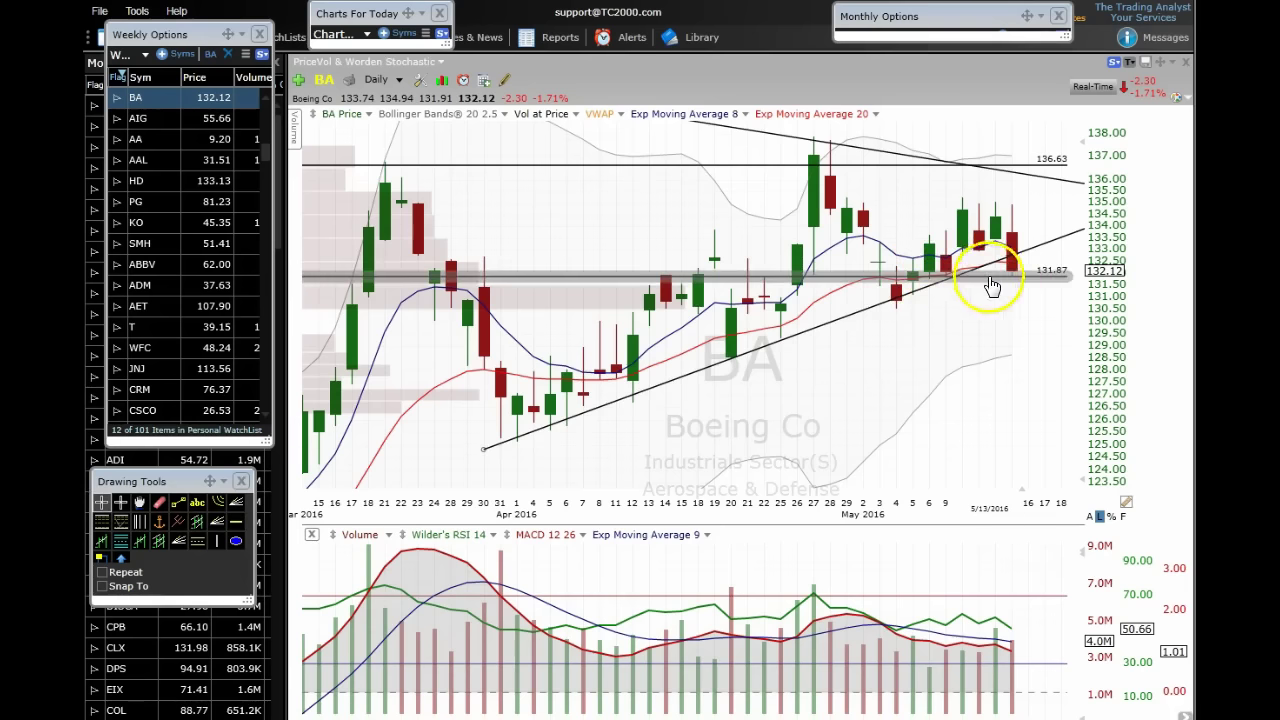
left_click(970, 300)
left_click_drag(970, 300, 969, 308)
left_click(1032, 268)
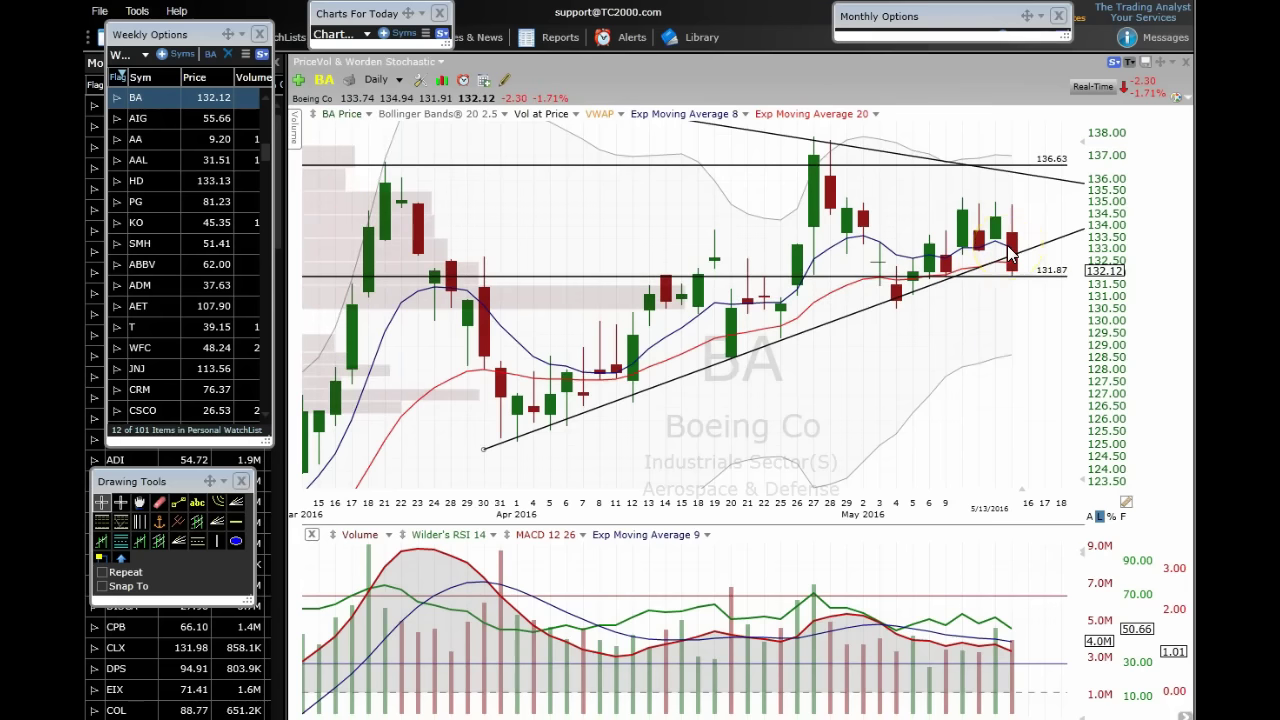
Load the CMG Daily chart with its history visible back to February 2016.
type("CMG")
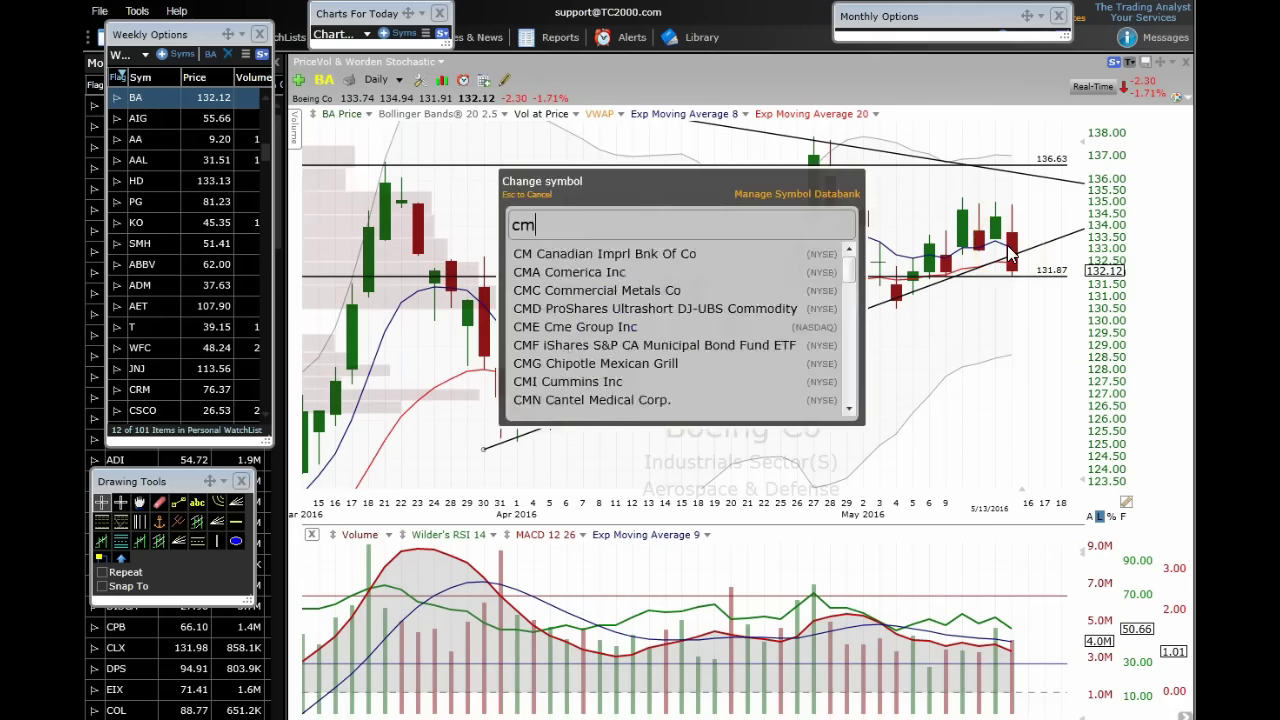
key("Return")
scroll(930, 255, "down", 3)
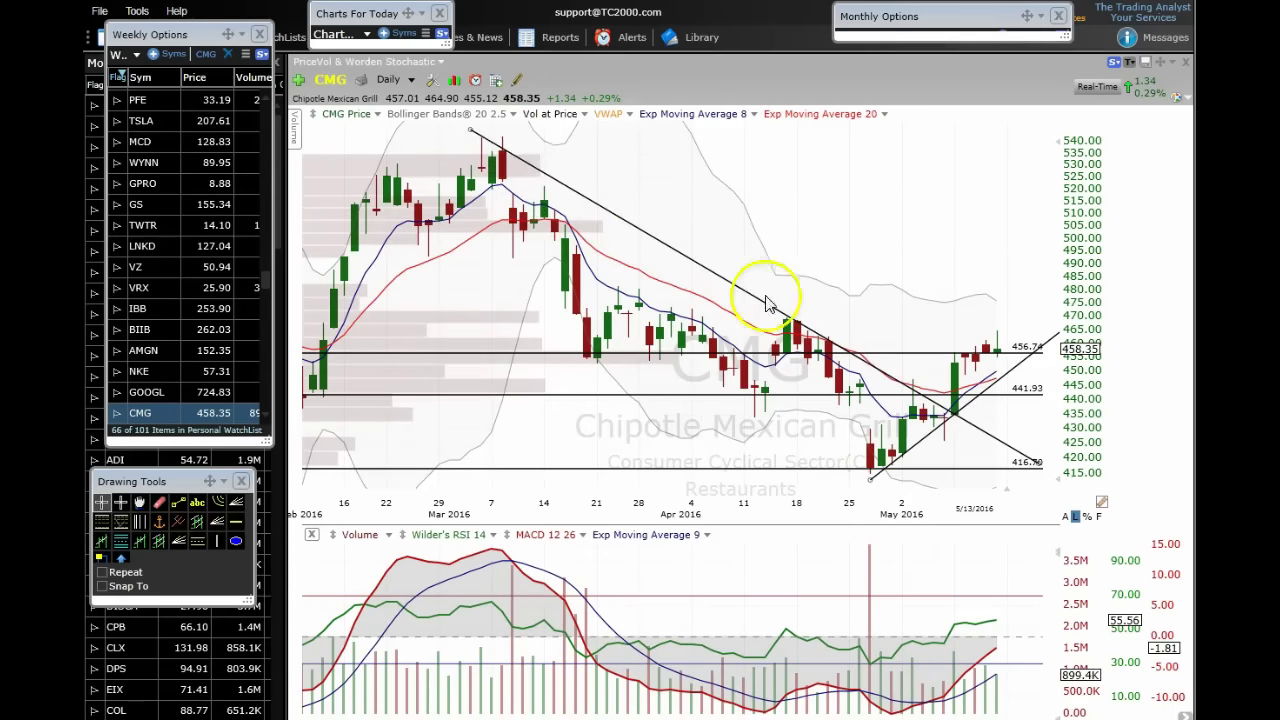
Examine CMG's descending trend line from March 2016 with history visible back to December 2015.
left_click(950, 428)
left_click(925, 402)
left_click(752, 400)
scroll(753, 405, "down", 3)
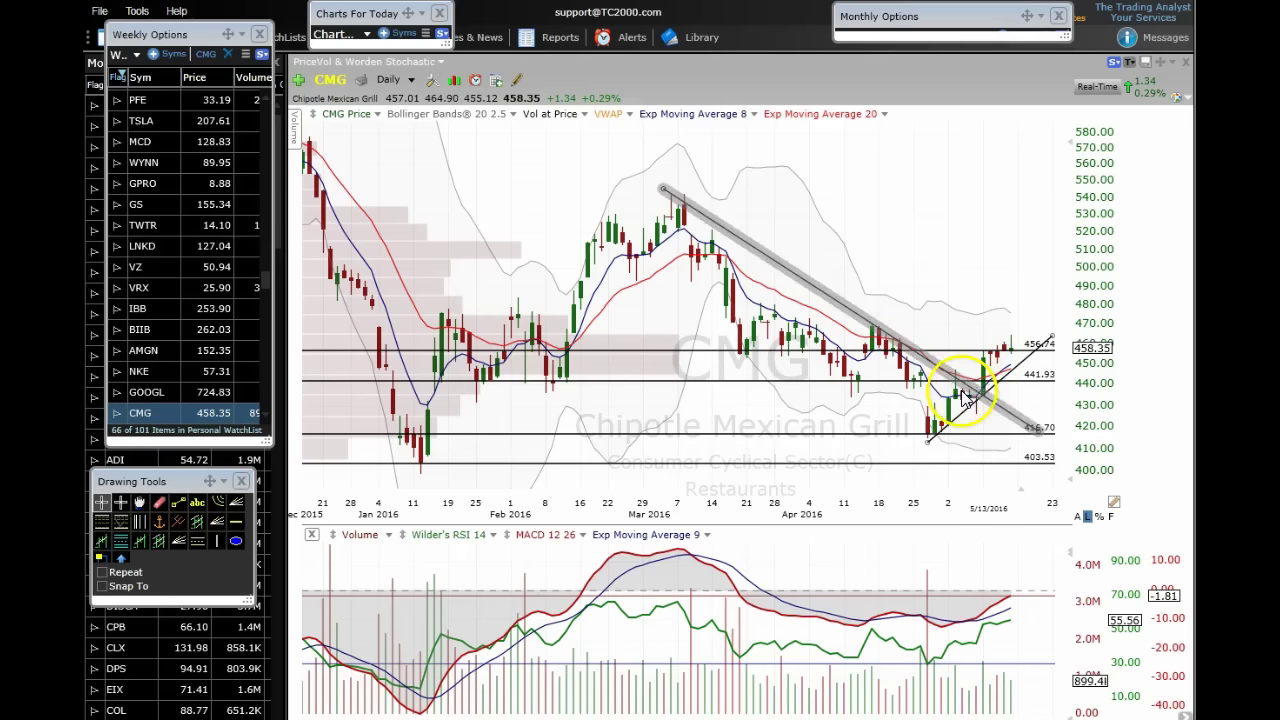
Inspect CMG's May 2016 candles against the 441.93 and 456.74 lines on the Daily chart.
scroll(981, 413, "up", 2)
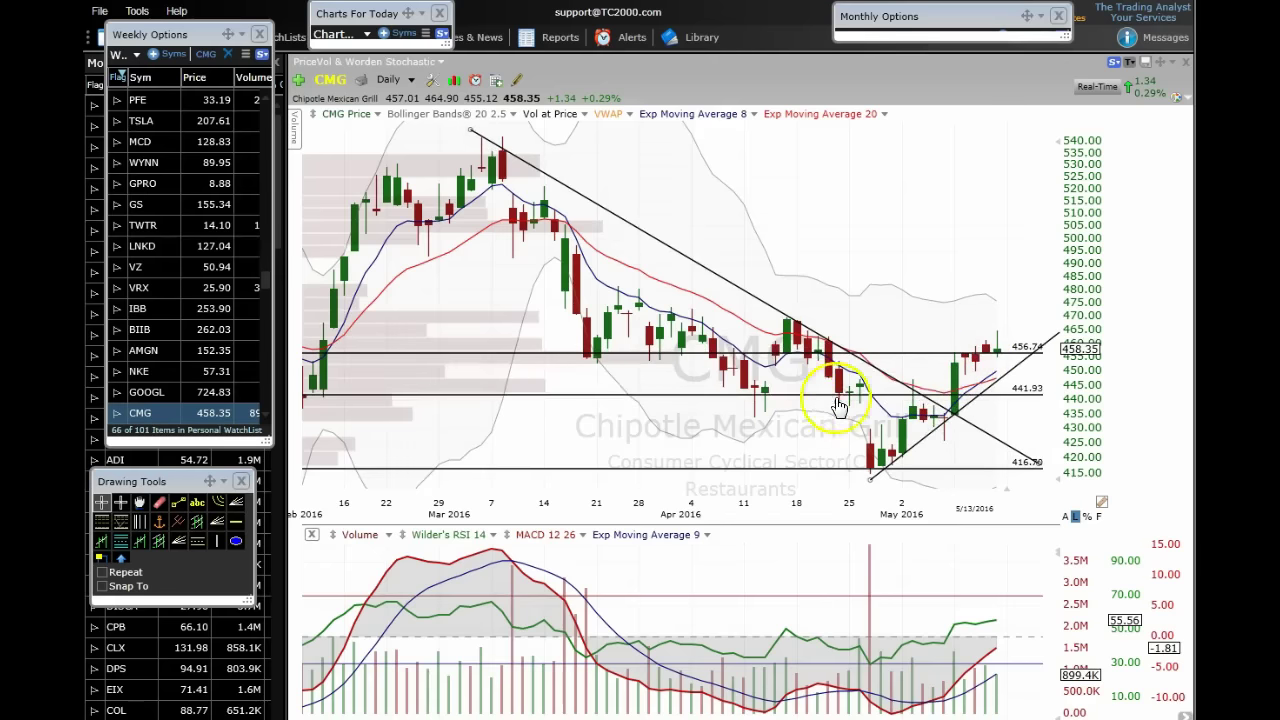
mouse_move(958, 403)
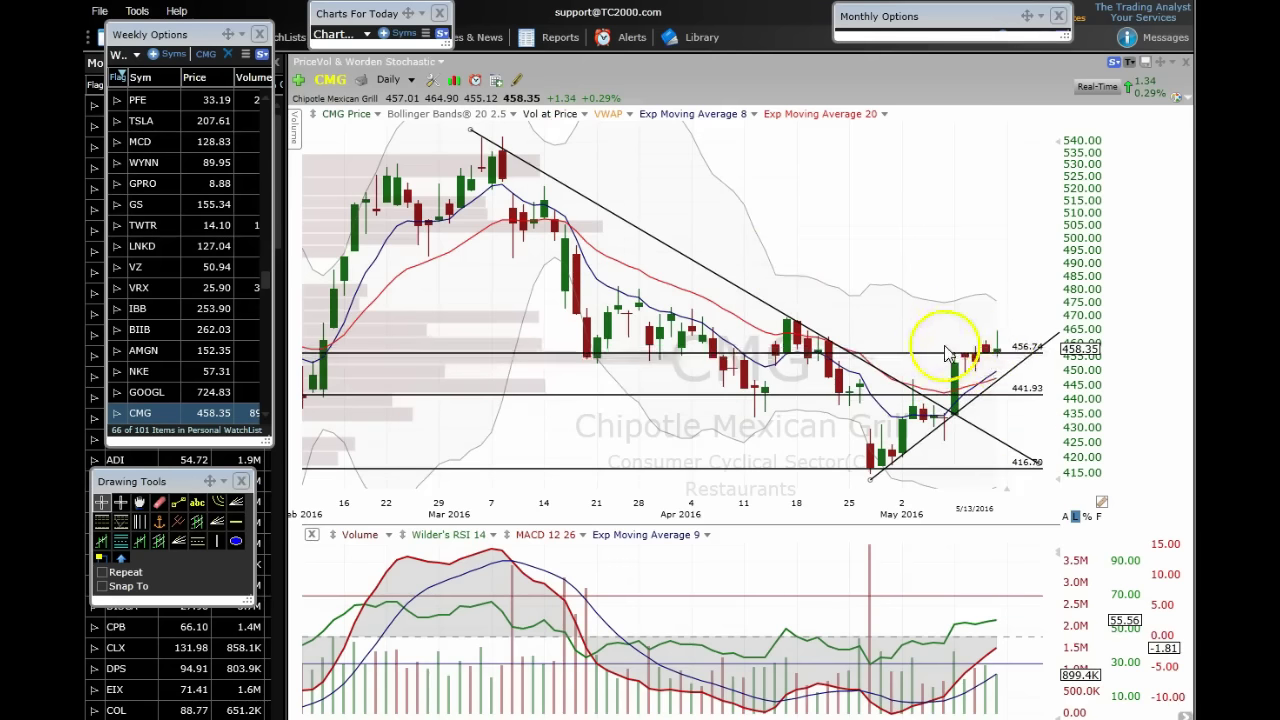
scroll(945, 388, "up", 2)
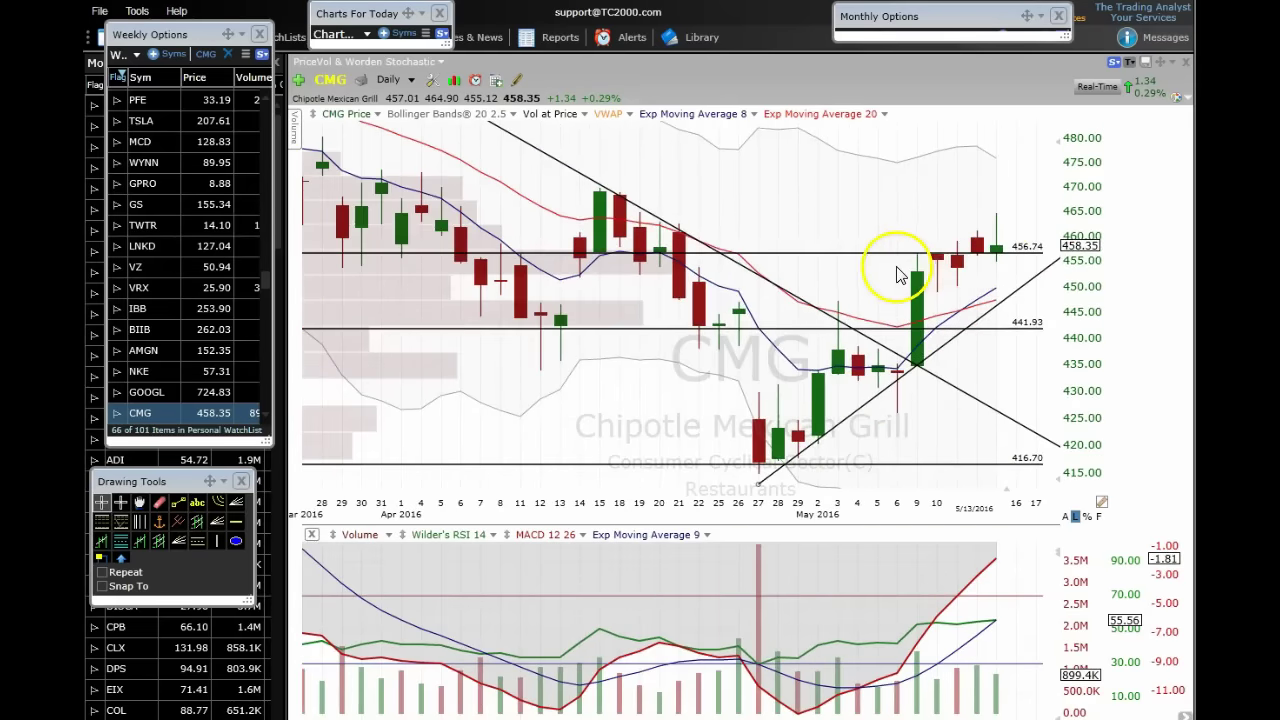
mouse_move(1014, 263)
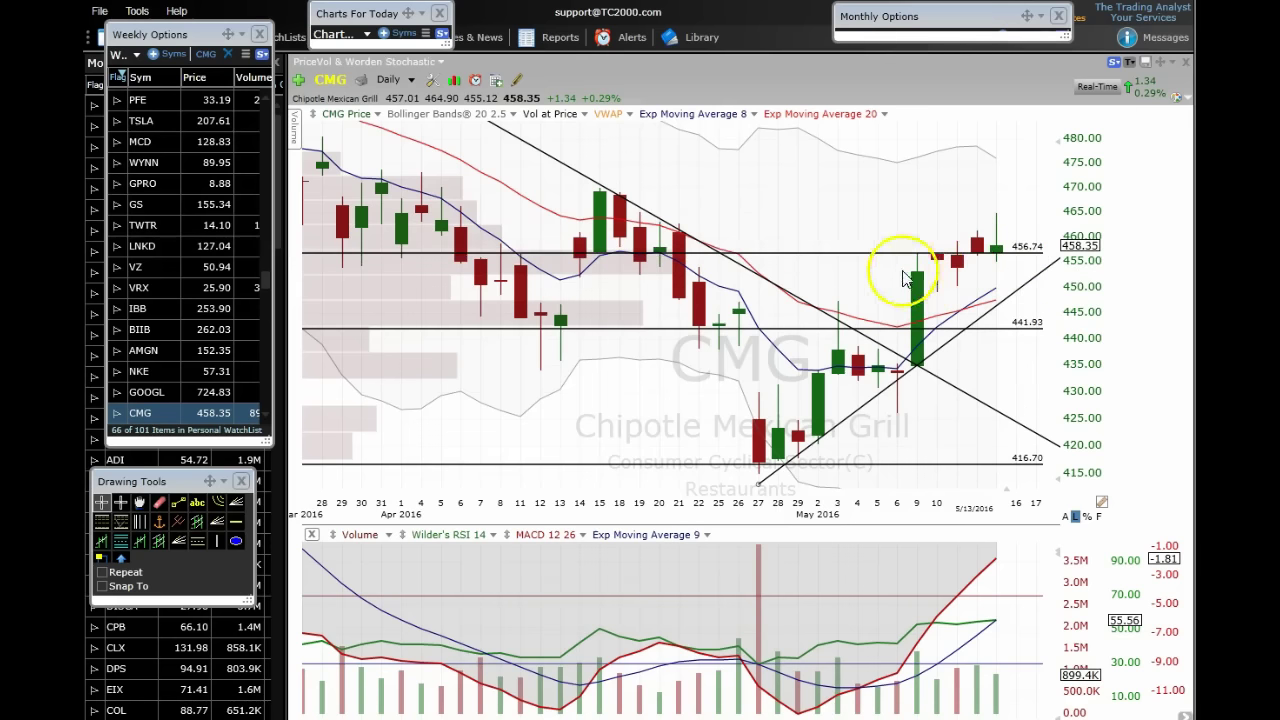
Draw a horizontal resistance line at 469.48 across CMG's mid-April 2016 high.
left_click(234, 521)
left_click_drag(600, 214, 680, 188)
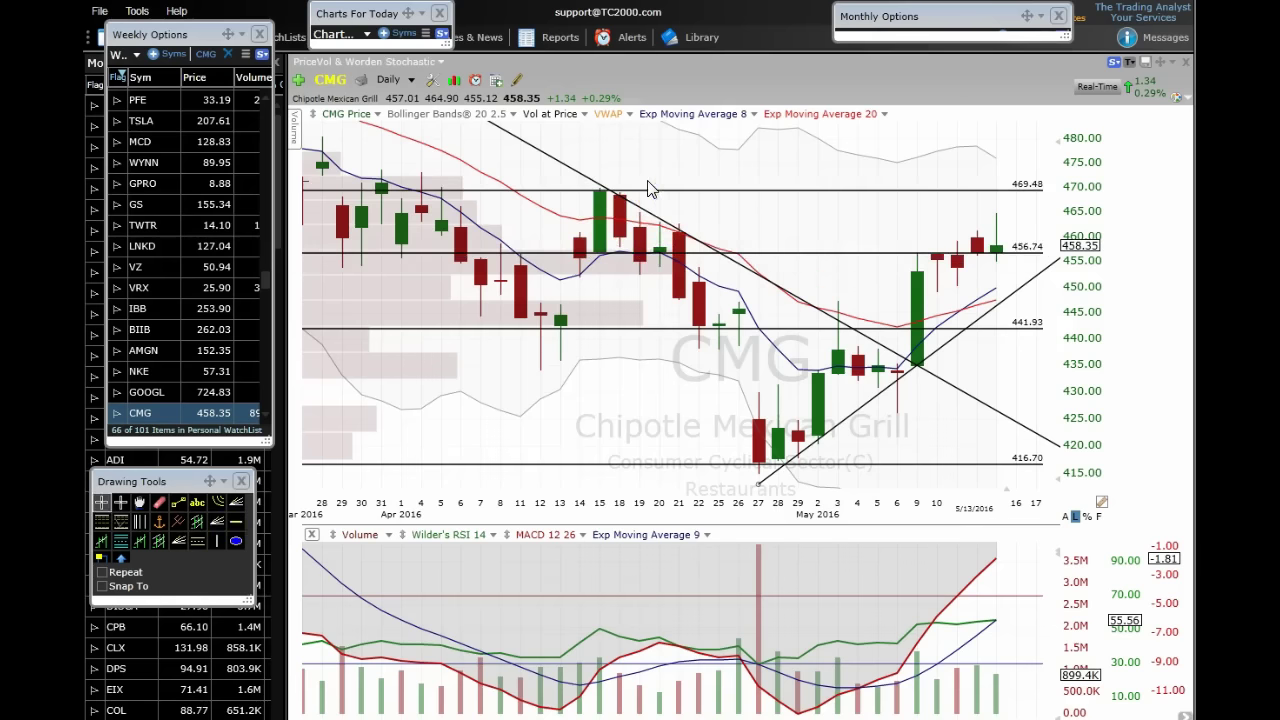
left_click(587, 190)
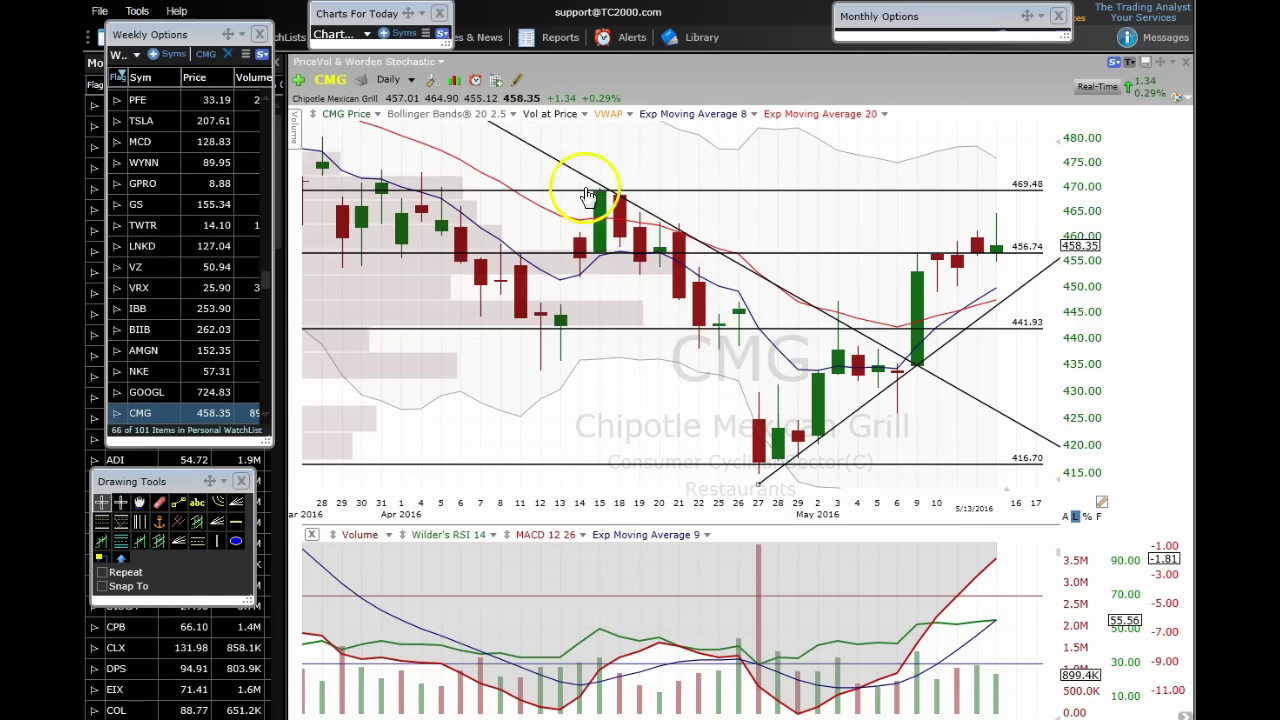